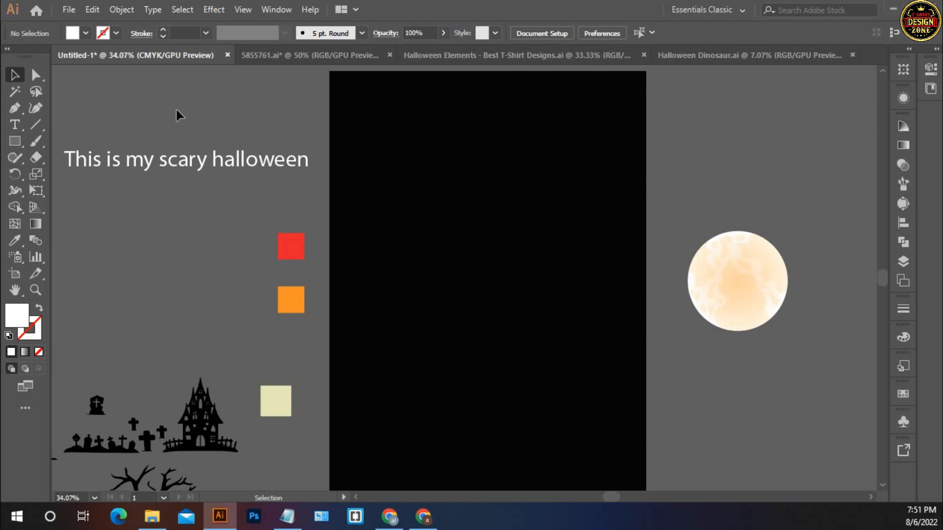
# - Look over the slogan text, colour swatches, Halloween silhouettes and moon placed around the black artboard, ending with the whole artboard in view
pyautogui.click(216, 172)
pyautogui.click(169, 250)
pyautogui.moveTo(229, 381); pyautogui.dragTo(267, 277)
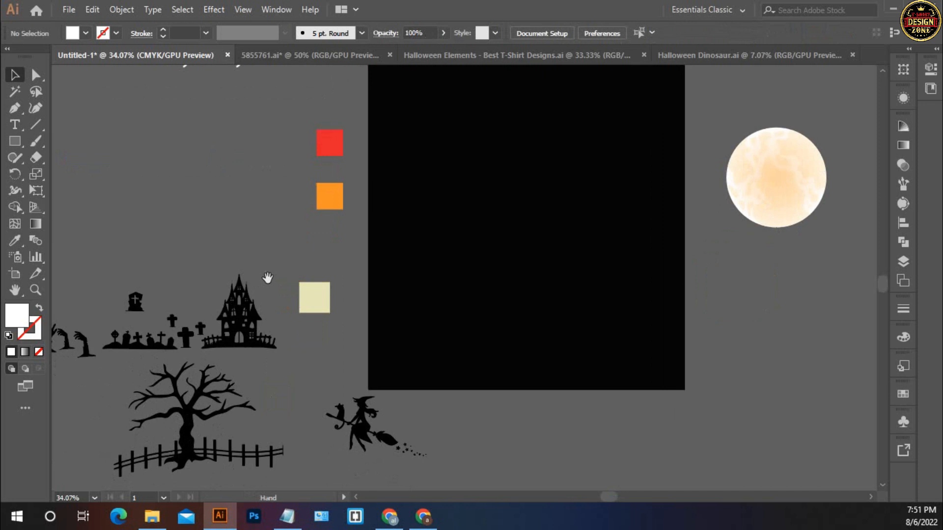
pyautogui.moveTo(216, 230); pyautogui.dragTo(315, 182)
pyautogui.moveTo(352, 349); pyautogui.dragTo(415, 352)
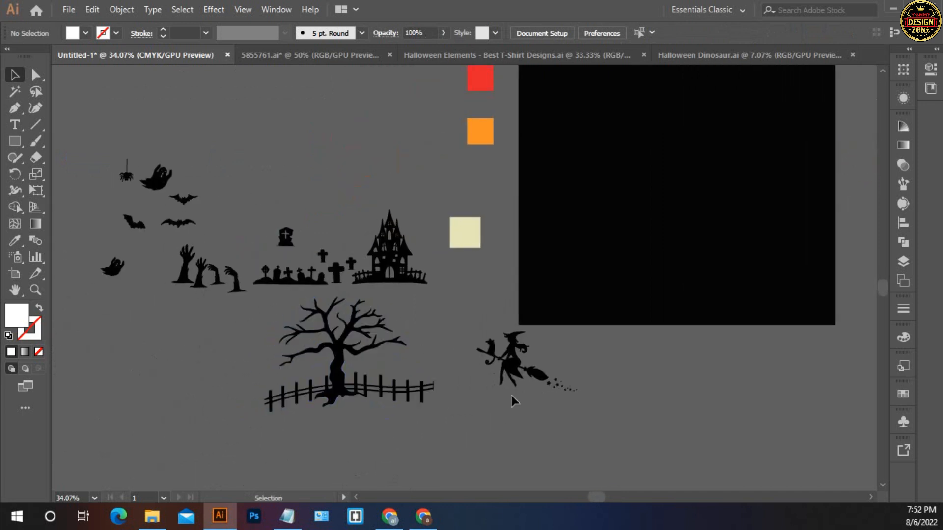
pyautogui.moveTo(541, 217); pyautogui.dragTo(423, 294)
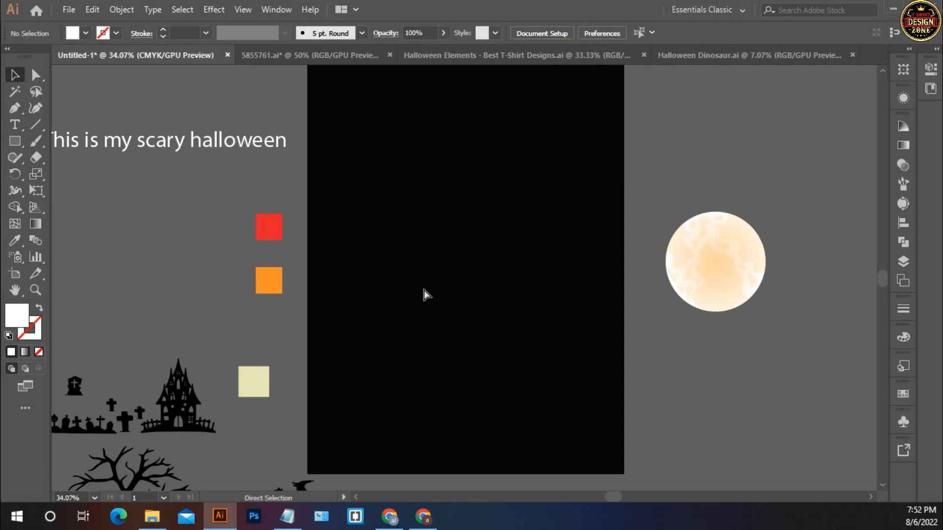
pyautogui.hotkey('ctrl', '0')
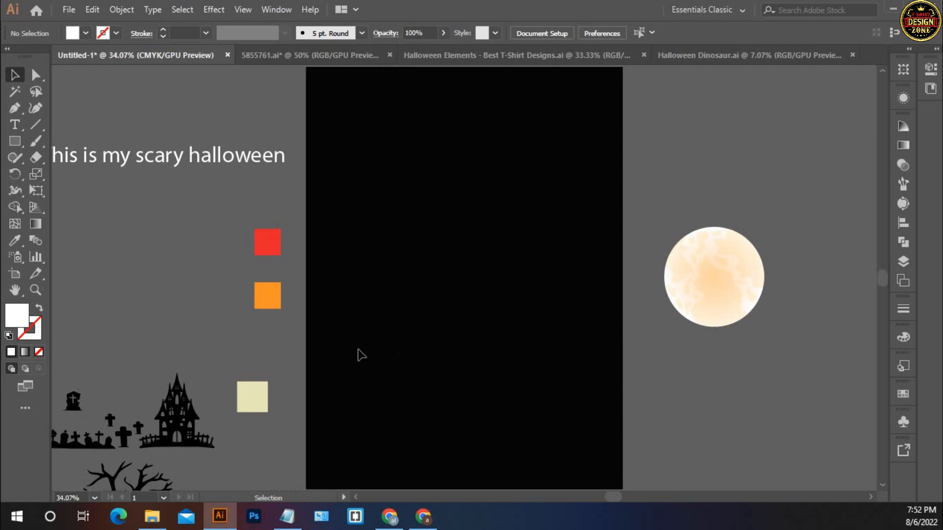
# - Review the source artwork in 5855761.ai and the full Halloween Elements sheet, then return to the silhouettes in Untitled-1
pyautogui.click(319, 55)
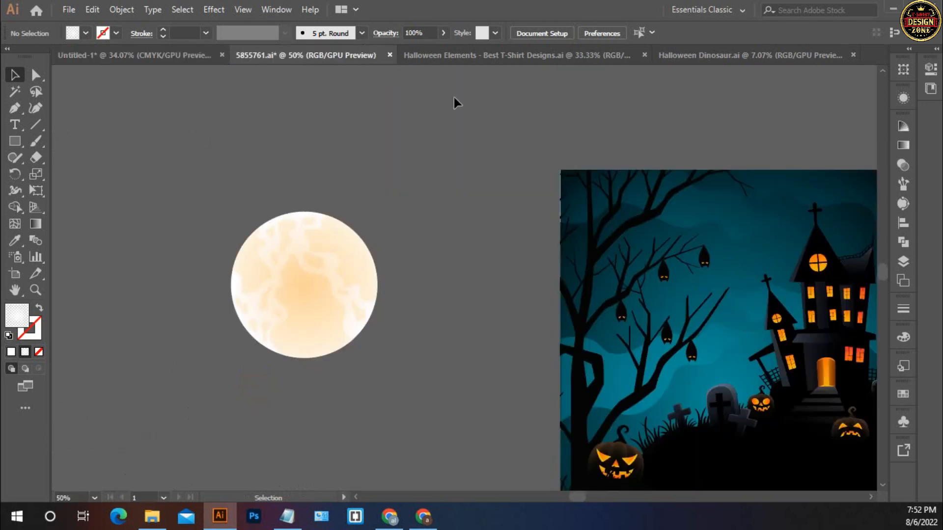
pyautogui.click(500, 55)
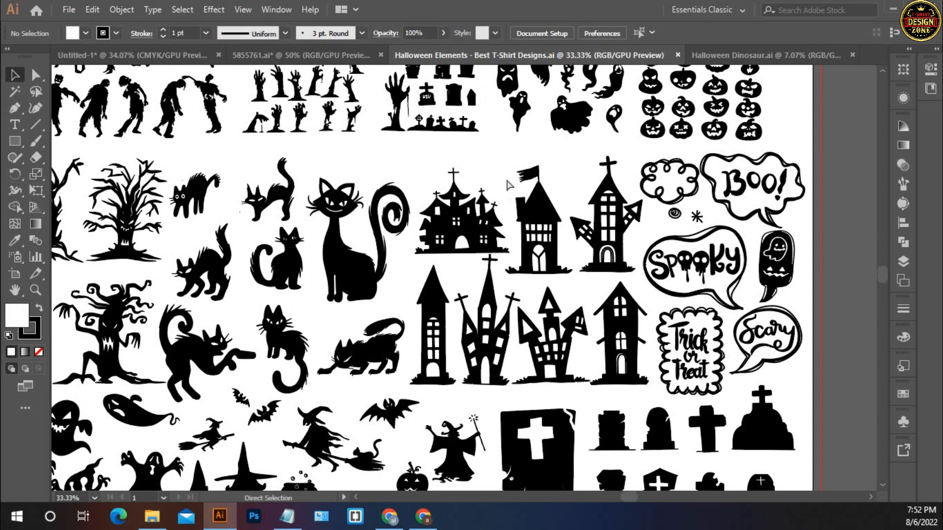
pyautogui.hotkey('ctrl', '0')
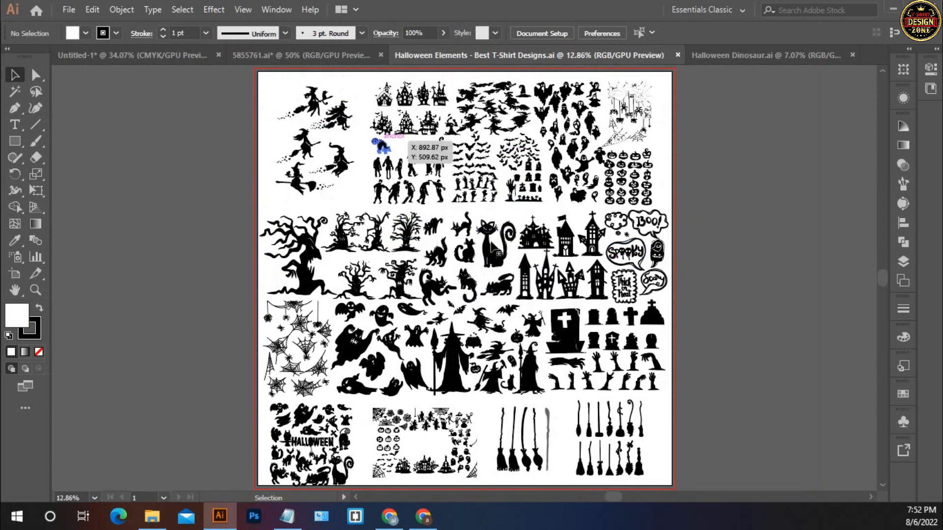
pyautogui.click(163, 58)
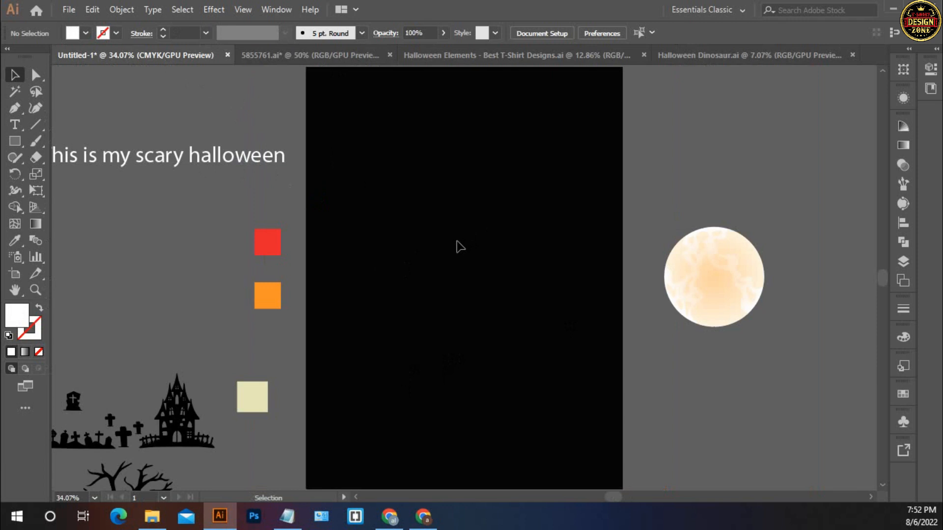
pyautogui.moveTo(210, 354); pyautogui.dragTo(378, 227)
pyautogui.moveTo(450, 319); pyautogui.dragTo(421, 314)
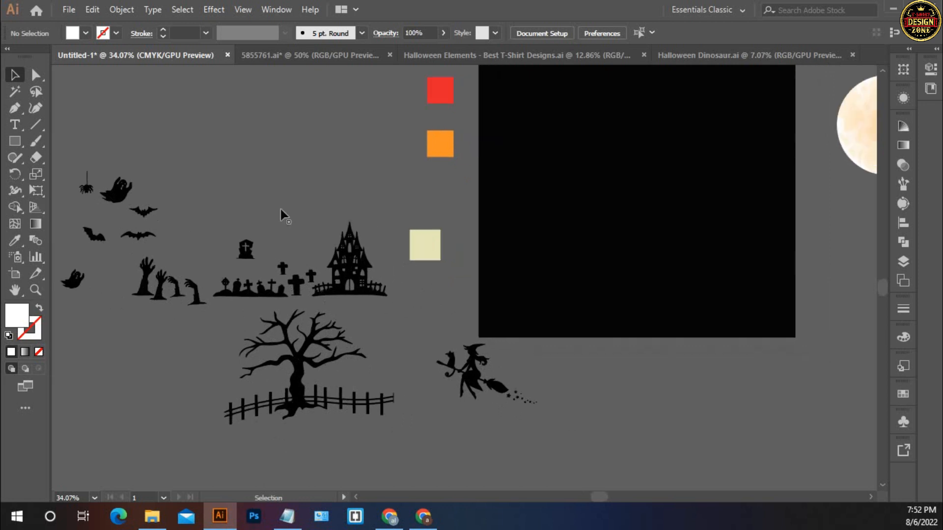
# - Switch to Chrome and search Google Images for "Halloween t shirt"
pyautogui.click(391, 522)
pyautogui.click(286, 36)
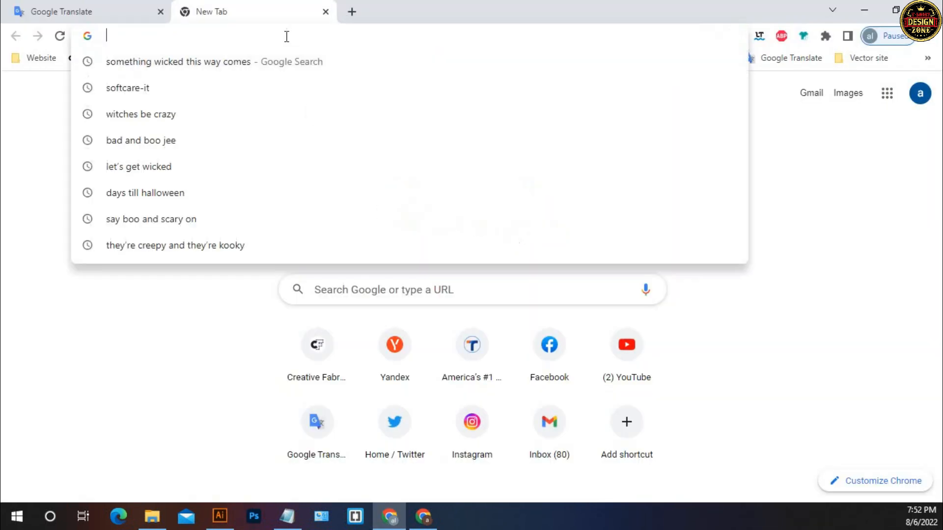
pyautogui.write('Ha')
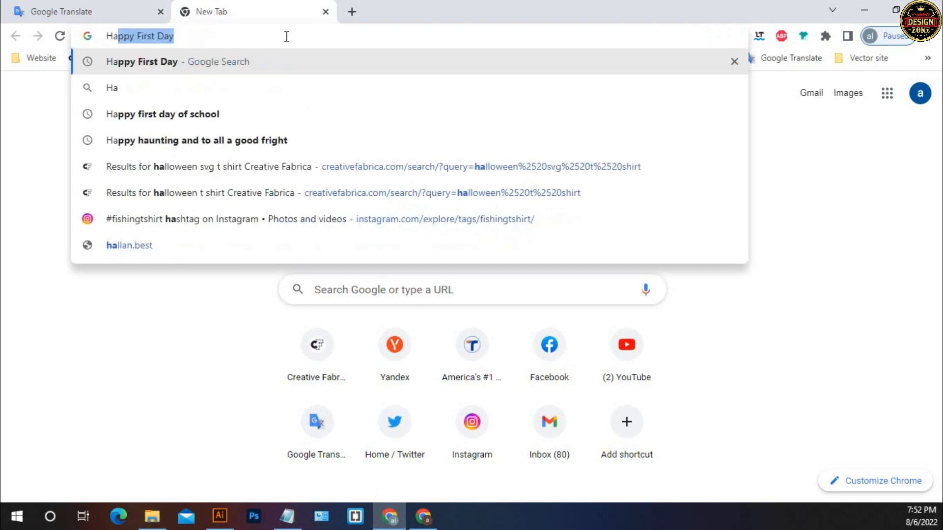
pyautogui.write('llo')
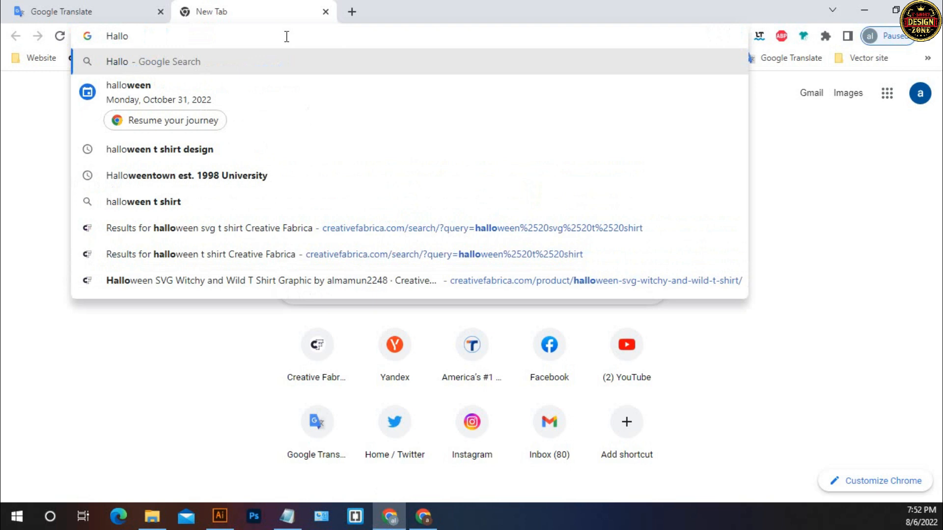
pyautogui.write('ween t shirt')
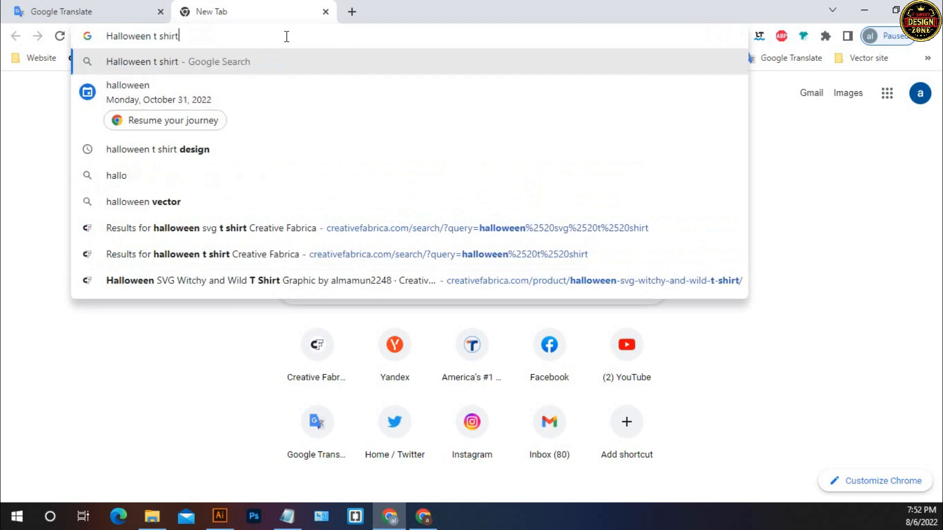
pyautogui.press('Return')
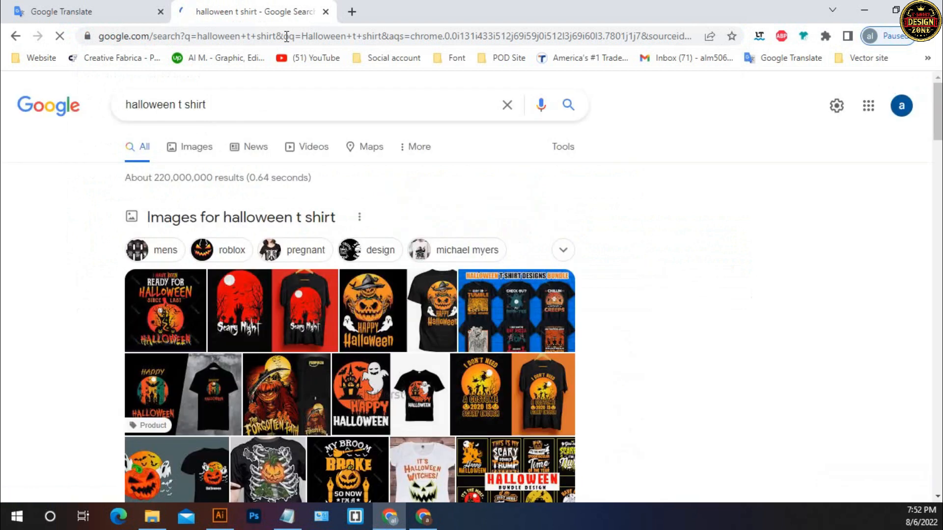
pyautogui.click(187, 145)
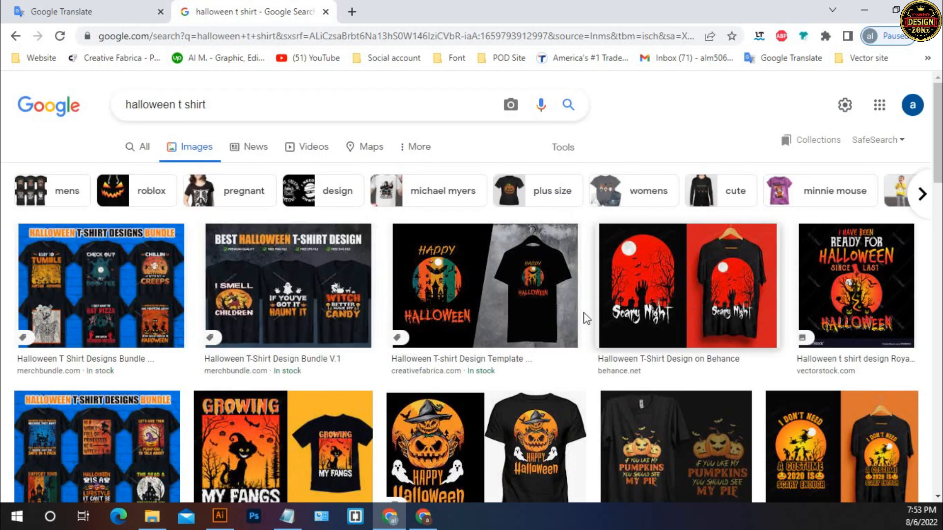
# - Browse the Halloween T-shirt image results to examine layouts, colours, lettering and silhouettes as design references
pyautogui.scroll(-3, 599, 286)
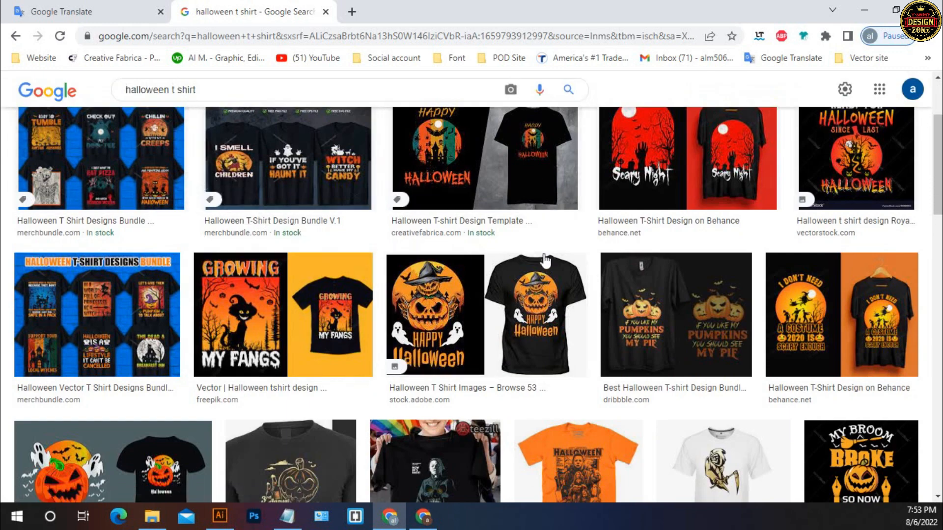
pyautogui.scroll(-3, 296, 214)
pyautogui.scroll(4, 296, 215)
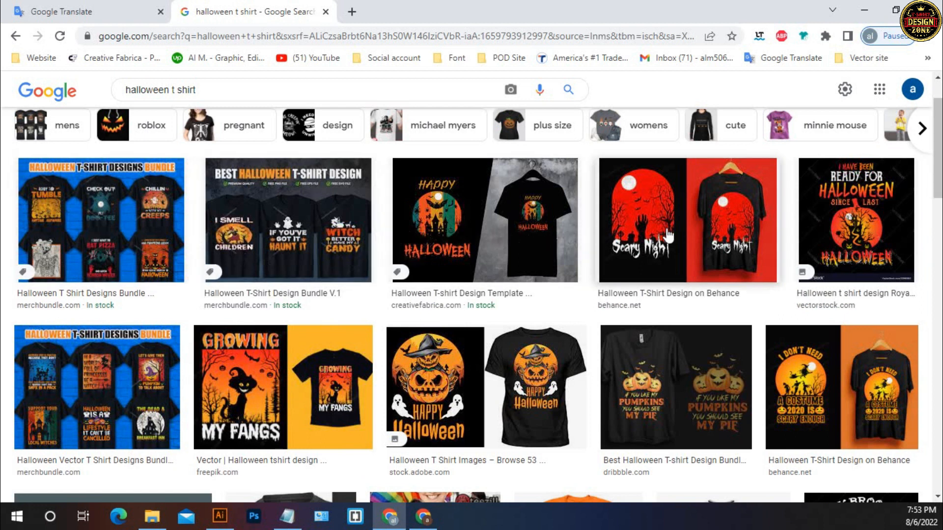
pyautogui.scroll(-1, 580, 253)
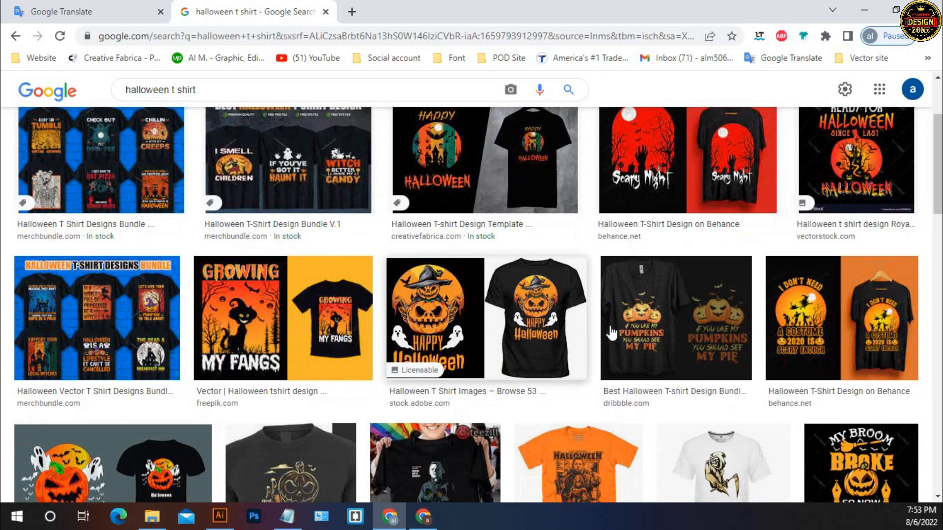
pyautogui.scroll(-1, 607, 269)
pyautogui.scroll(-3, 268, 277)
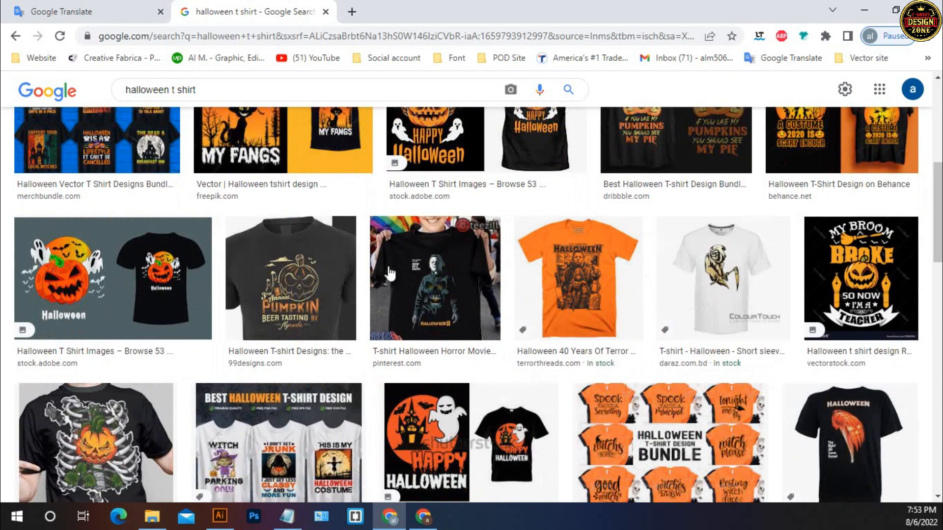
pyautogui.scroll(-2, 269, 276)
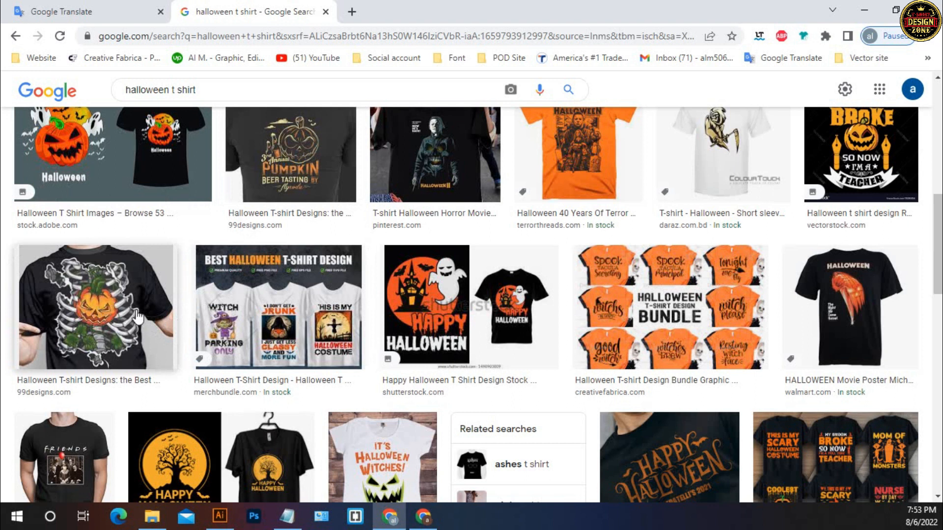
pyautogui.scroll(-1, 474, 340)
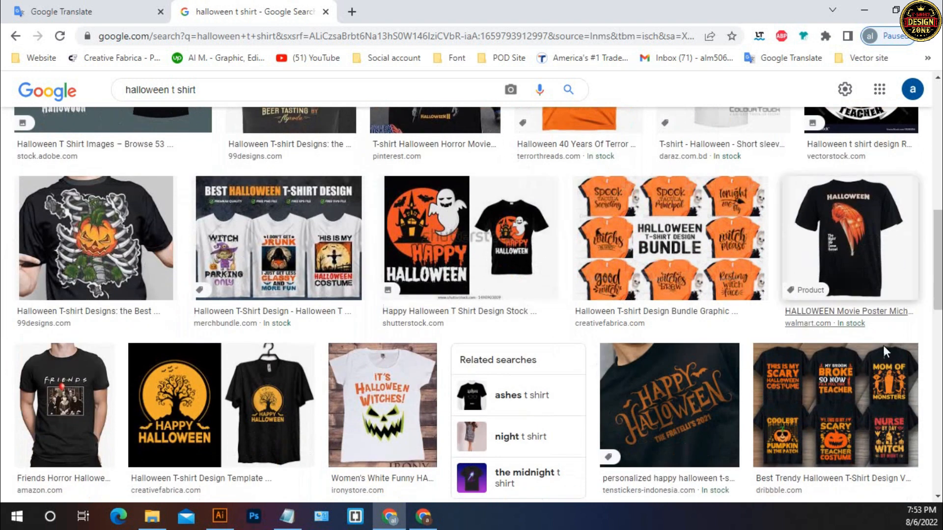
pyautogui.scroll(-2, 597, 292)
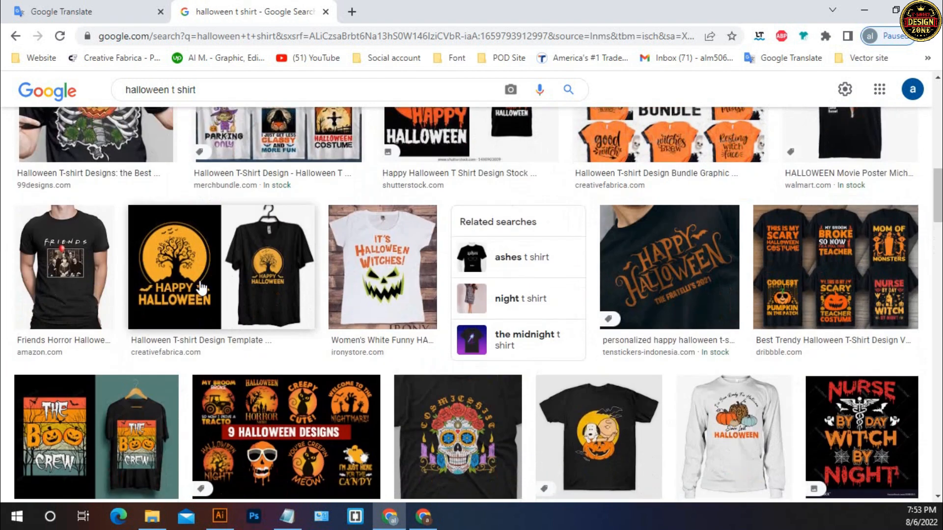
pyautogui.scroll(-2, 410, 348)
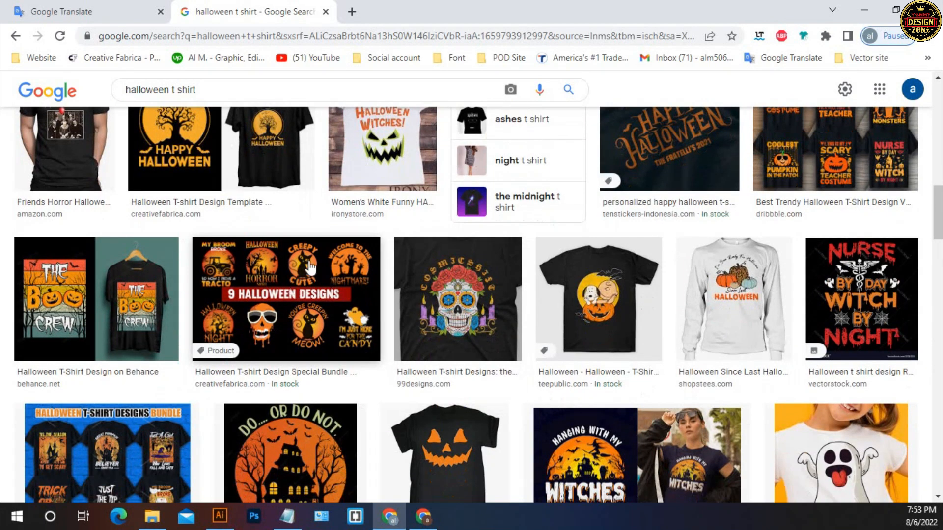
pyautogui.scroll(-1, 727, 339)
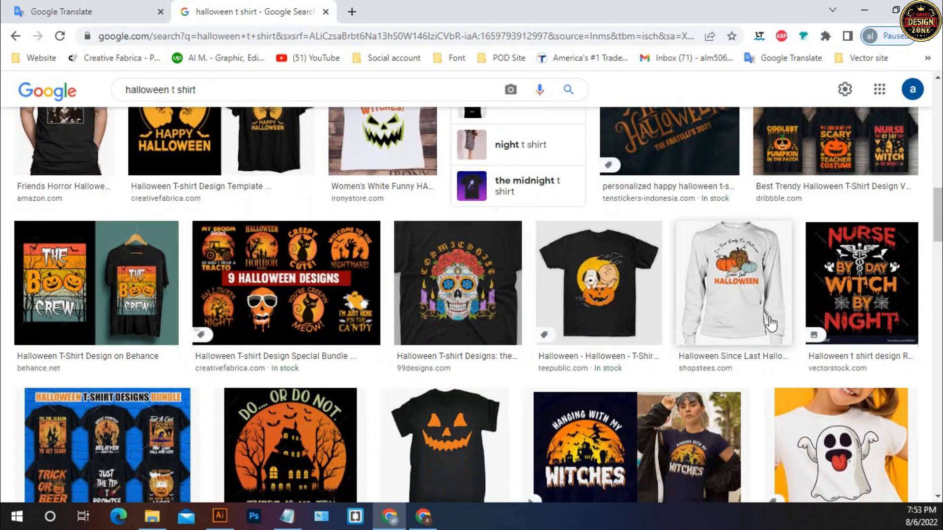
pyautogui.scroll(-2, 428, 343)
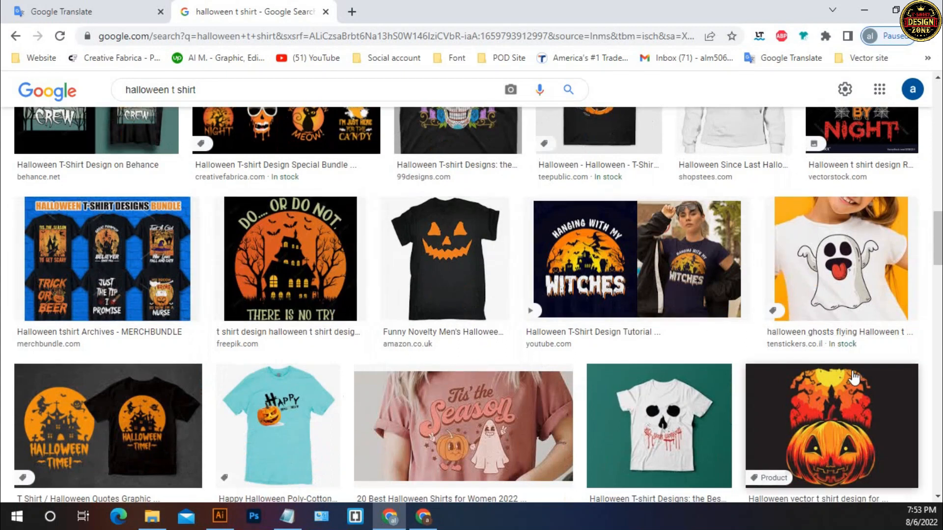
pyautogui.scroll(-1, 851, 378)
pyautogui.scroll(-1, 369, 289)
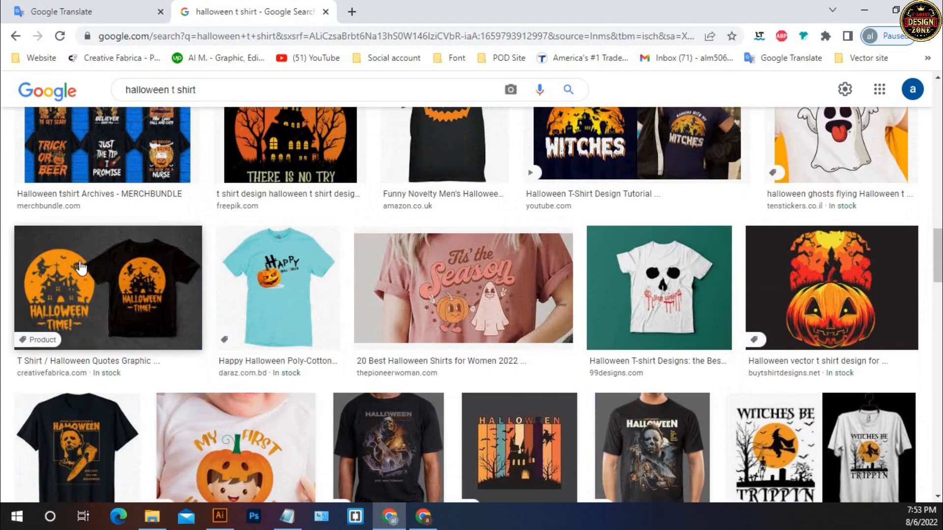
pyautogui.scroll(-1, 113, 282)
pyautogui.scroll(-3, 589, 300)
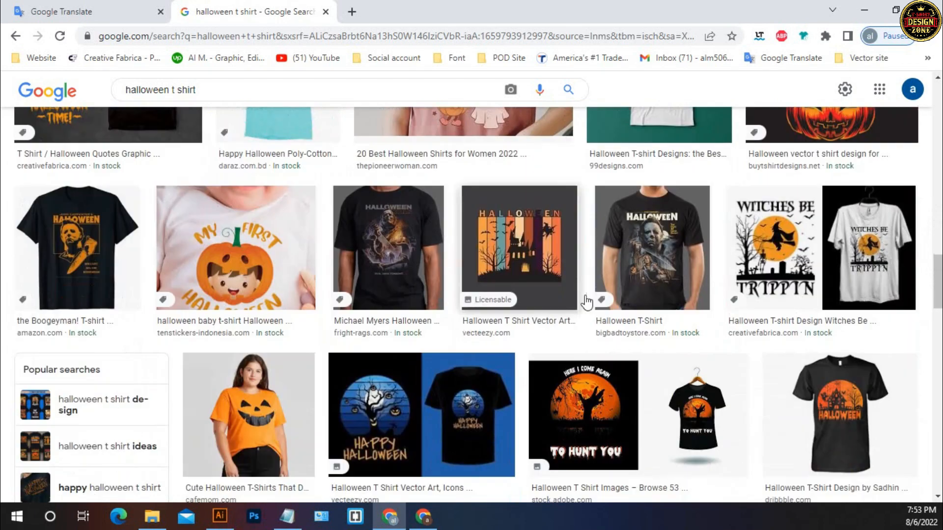
pyautogui.scroll(-4, 697, 304)
pyautogui.scroll(-2, 275, 314)
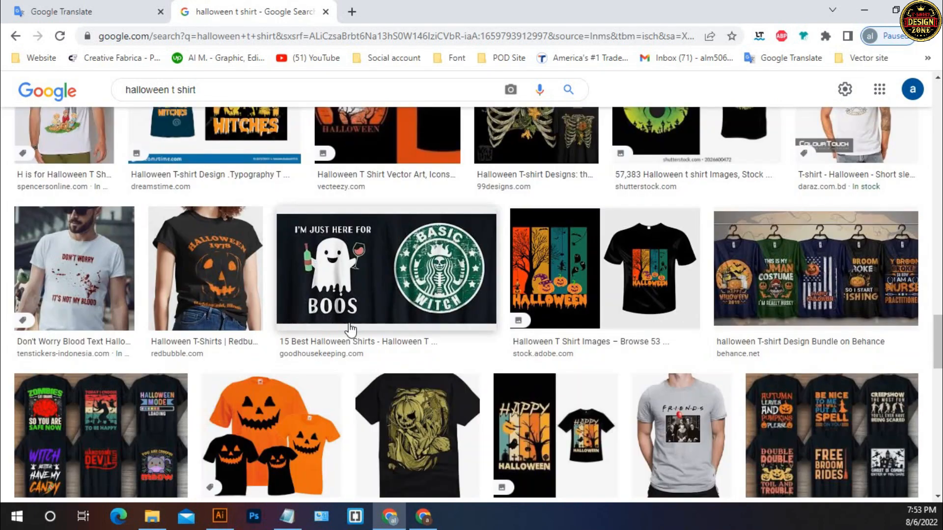
pyautogui.scroll(-3, 744, 334)
pyautogui.scroll(-2, 309, 301)
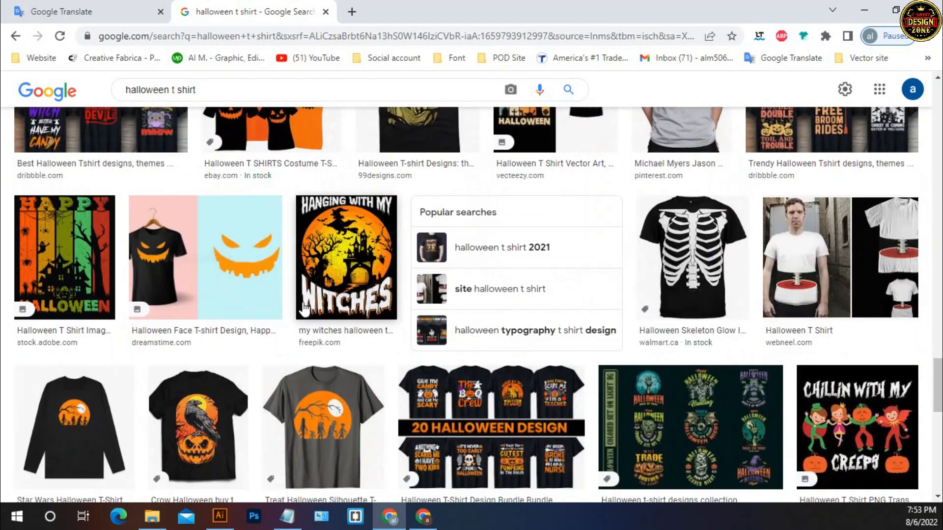
pyautogui.scroll(-2, 203, 327)
pyautogui.scroll(-2, 827, 381)
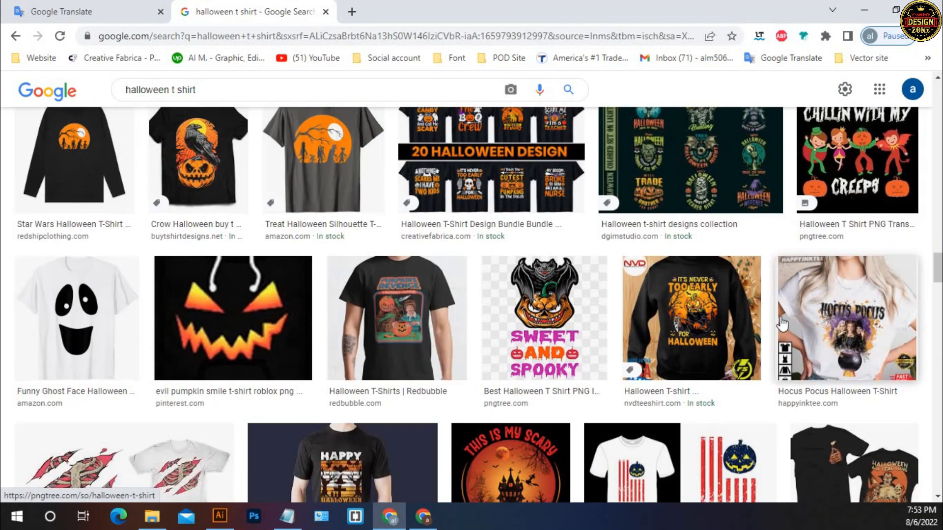
pyautogui.scroll(4, 373, 275)
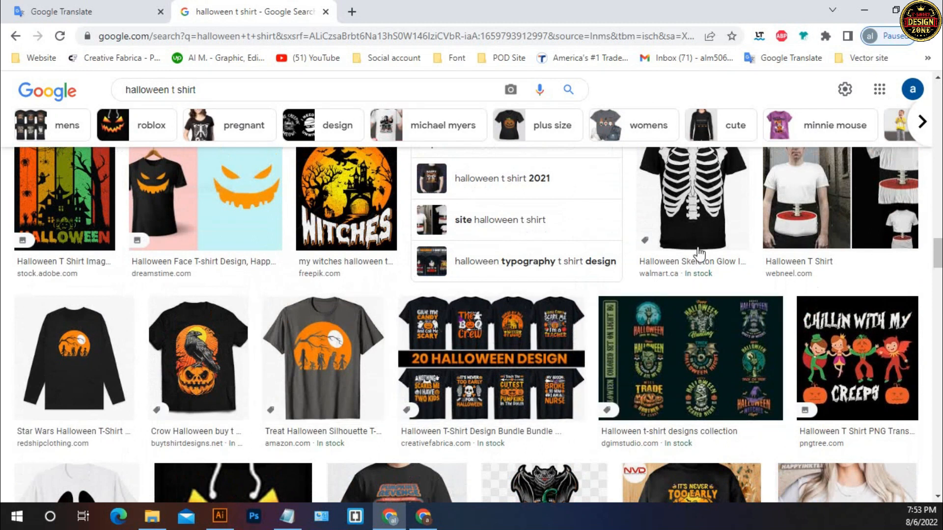
# - Go back to Illustrator, recheck the 5855761.ai and Halloween Elements files, and return to Untitled-1 with the whole artboard in view
pyautogui.click(865, 13)
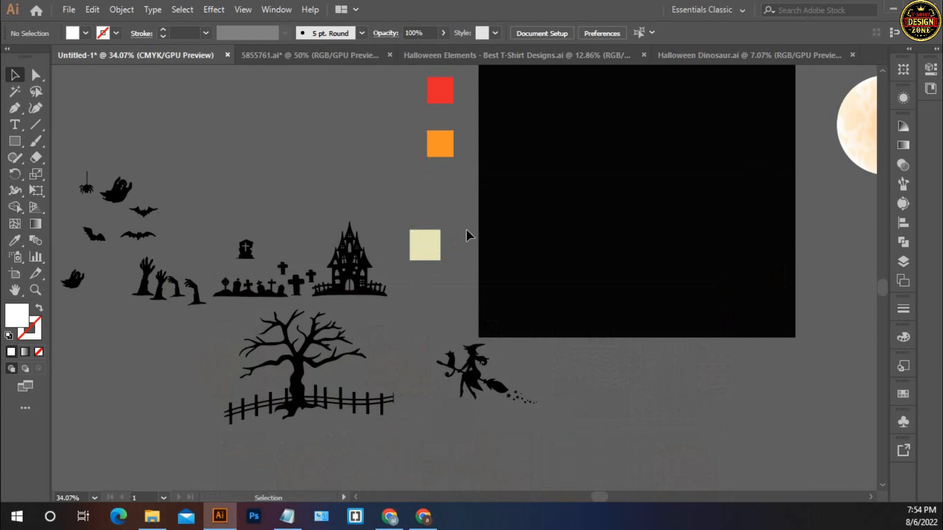
pyautogui.click(324, 58)
pyautogui.click(462, 49)
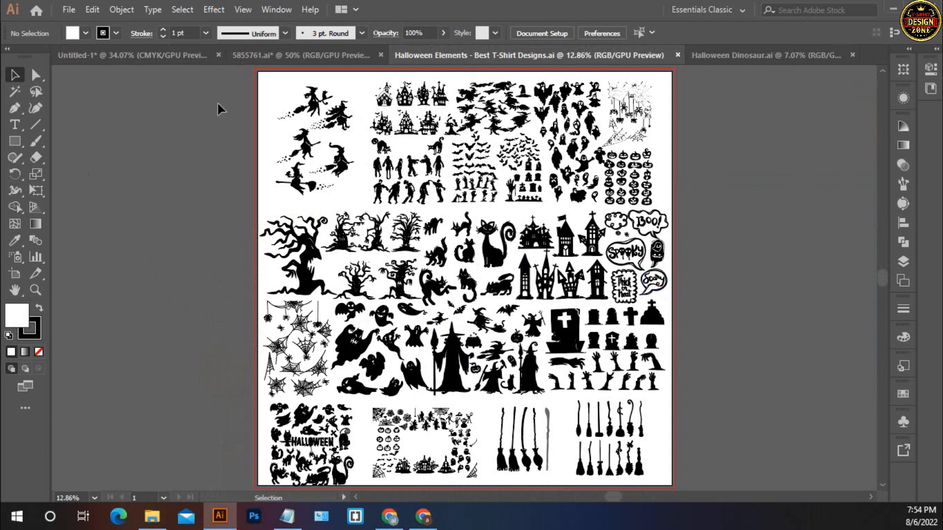
pyautogui.click(163, 52)
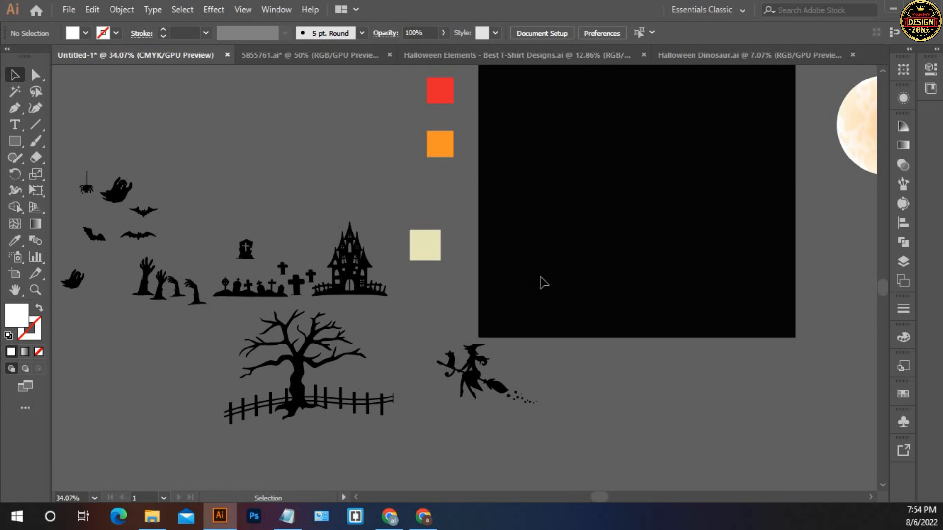
pyautogui.hotkey('ctrl', '0')
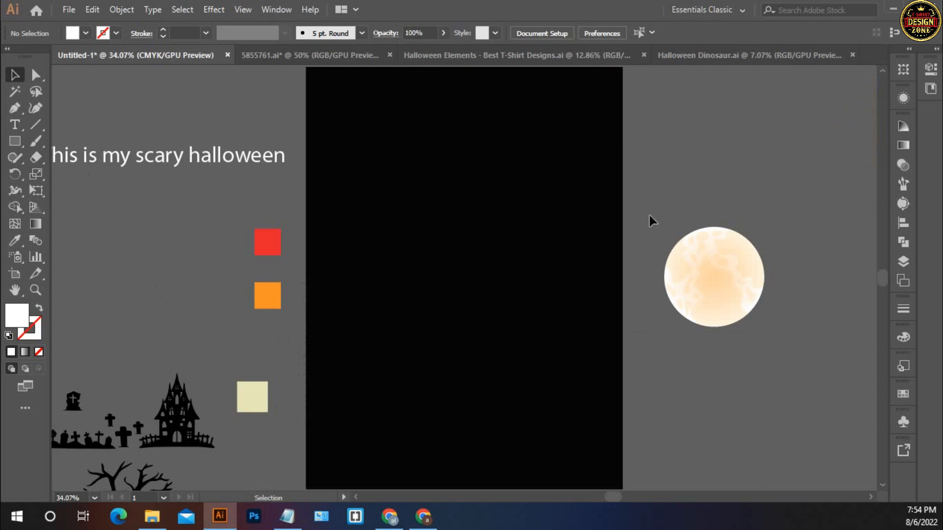
pyautogui.moveTo(650, 216); pyautogui.dragTo(773, 331)
pyautogui.click(747, 360)
pyautogui.click(718, 293)
pyautogui.keyDown('alt'); pyautogui.moveTo(718, 294); pyautogui.dragTo(480, 298); pyautogui.keyUp('alt')
pyautogui.click(519, 383)
pyautogui.click(474, 309)
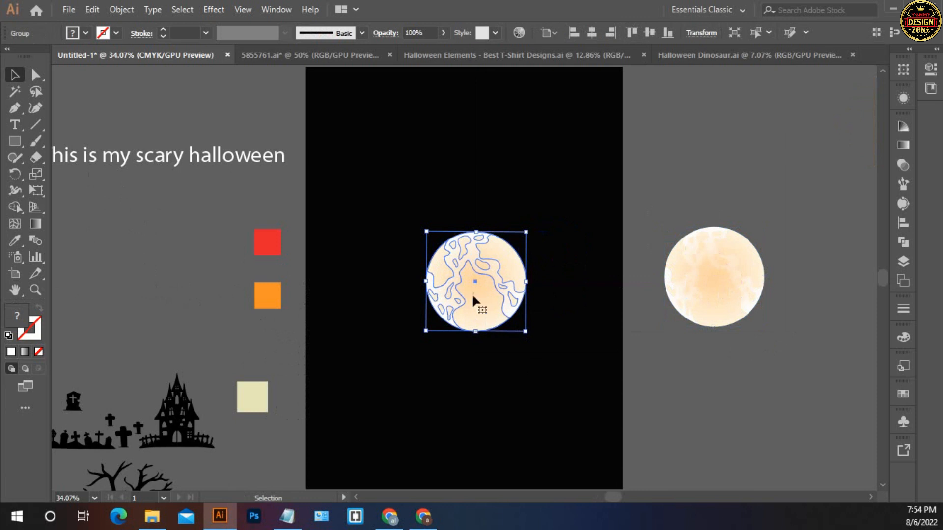
pyautogui.click(543, 384)
pyautogui.moveTo(433, 307); pyautogui.dragTo(468, 292)
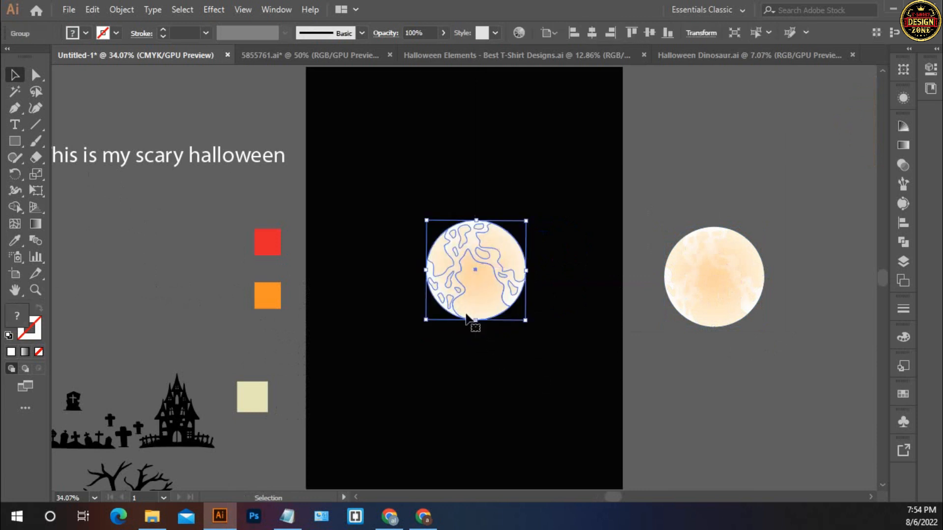
pyautogui.press('Delete')
# - Draw a large white circle across most of the black artboard's width and centre it vertically on the artboard
pyautogui.moveTo(14, 142); pyautogui.dragTo(72, 178)
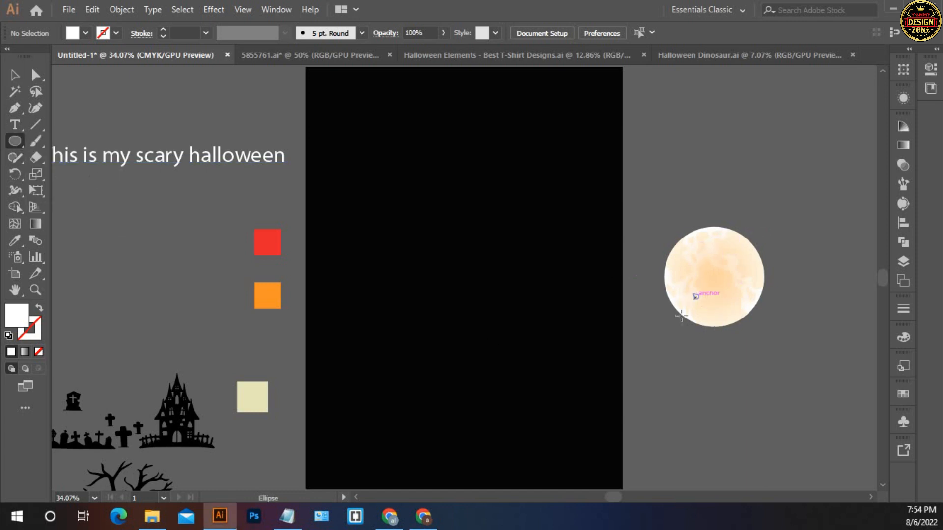
pyautogui.moveTo(463, 284); pyautogui.dragTo(593, 412)
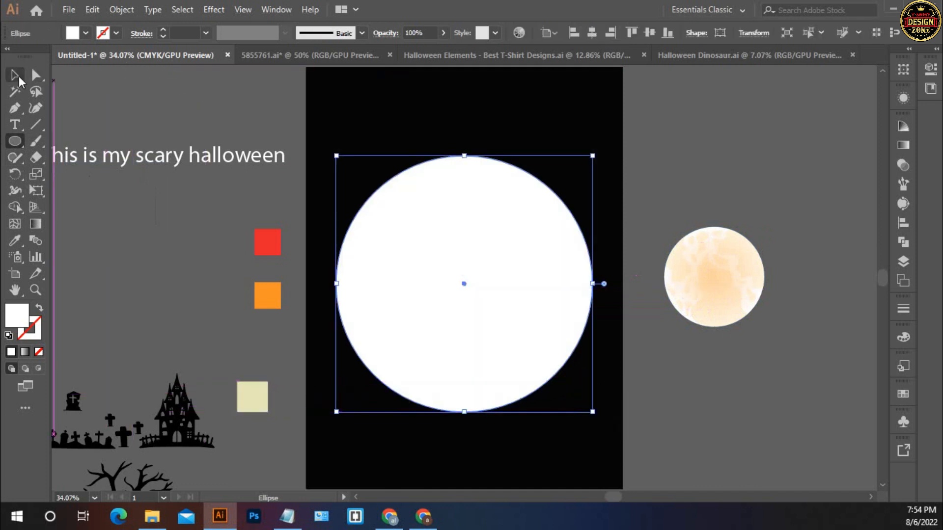
pyautogui.click(18, 77)
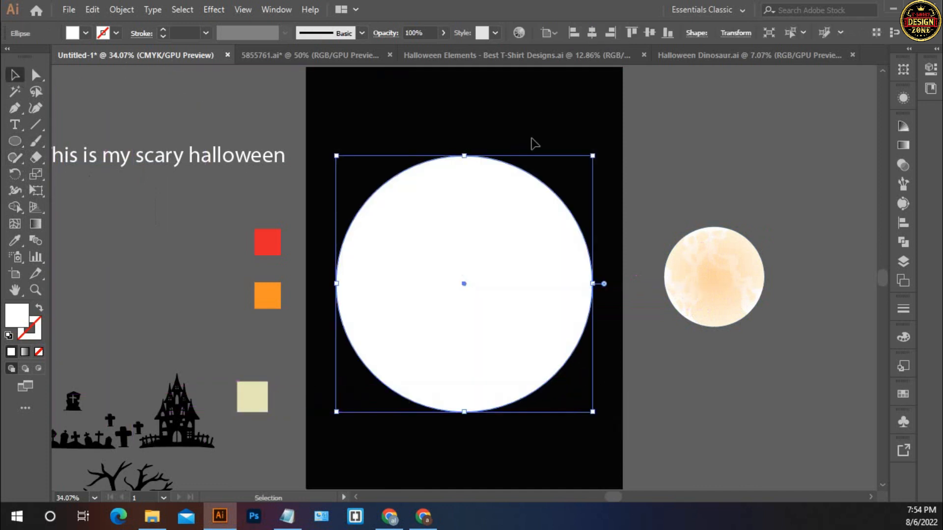
pyautogui.click(645, 36)
pyautogui.click(638, 117)
pyautogui.click(558, 196)
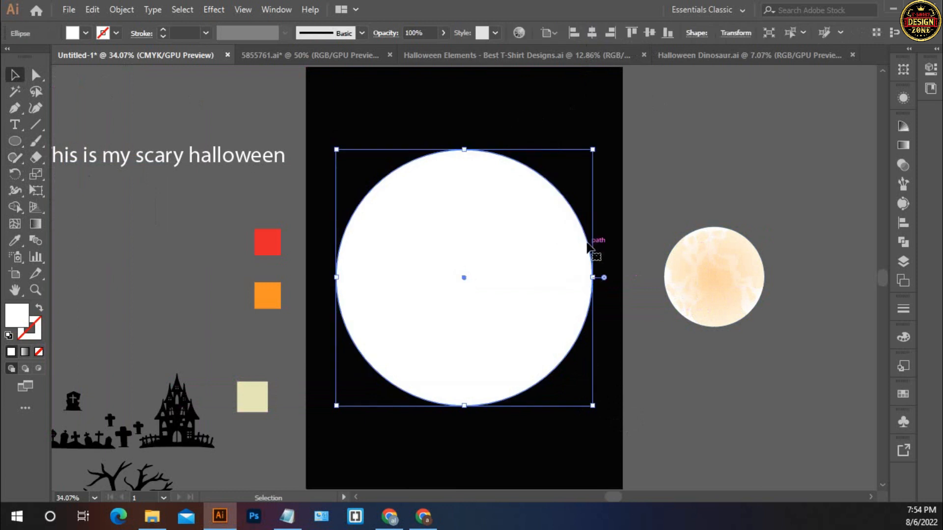
# - Fill the large circle with the pale cream colour sampled from the cream swatch
pyautogui.press('i')
pyautogui.click(709, 279)
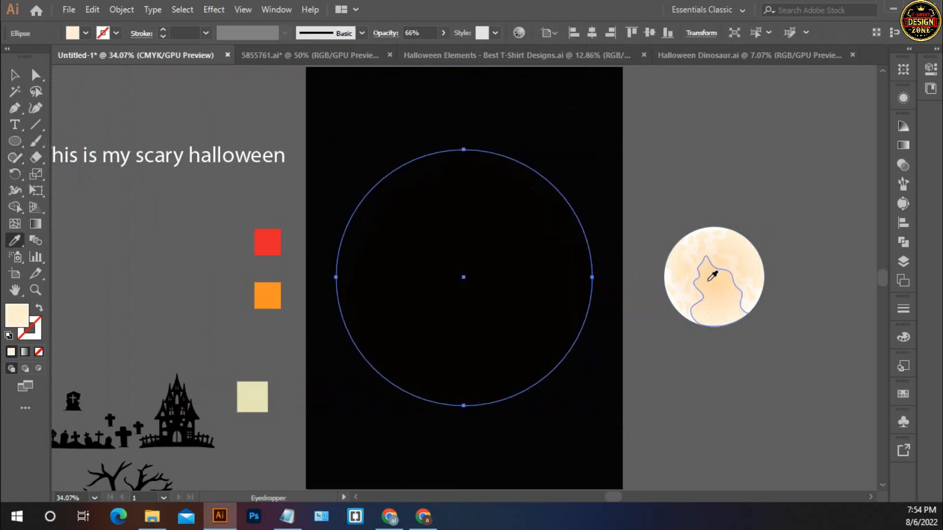
pyautogui.click(256, 394)
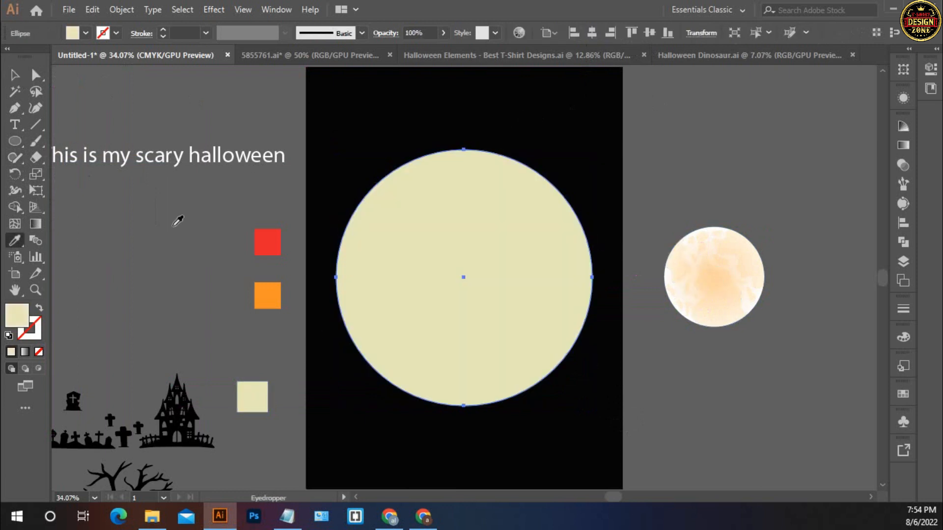
pyautogui.click(15, 76)
pyautogui.click(139, 219)
# - Paste a copy of the cream circle in front and enlarge it slightly about its centre
pyautogui.moveTo(326, 254); pyautogui.dragTo(314, 251)
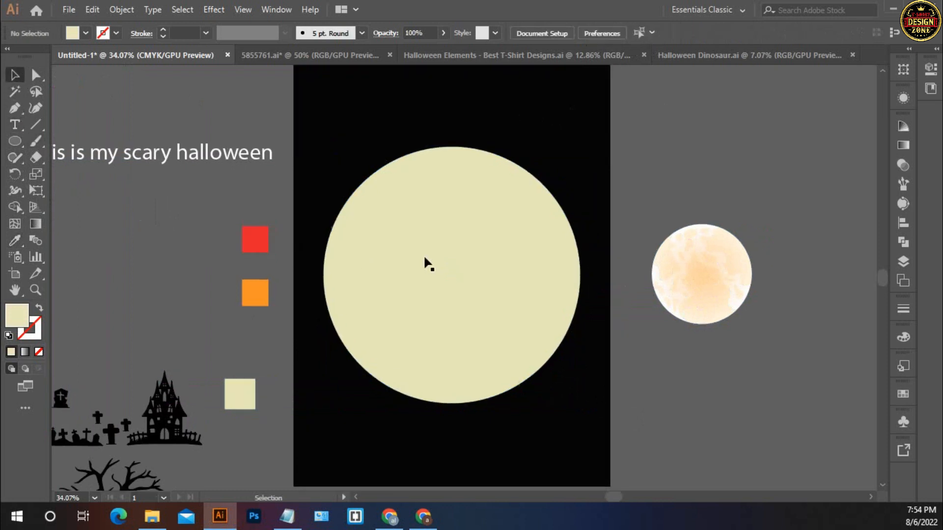
pyautogui.click(423, 254)
pyautogui.click(480, 147)
pyautogui.click(499, 241)
pyautogui.hotkey('ctrl', 'c')
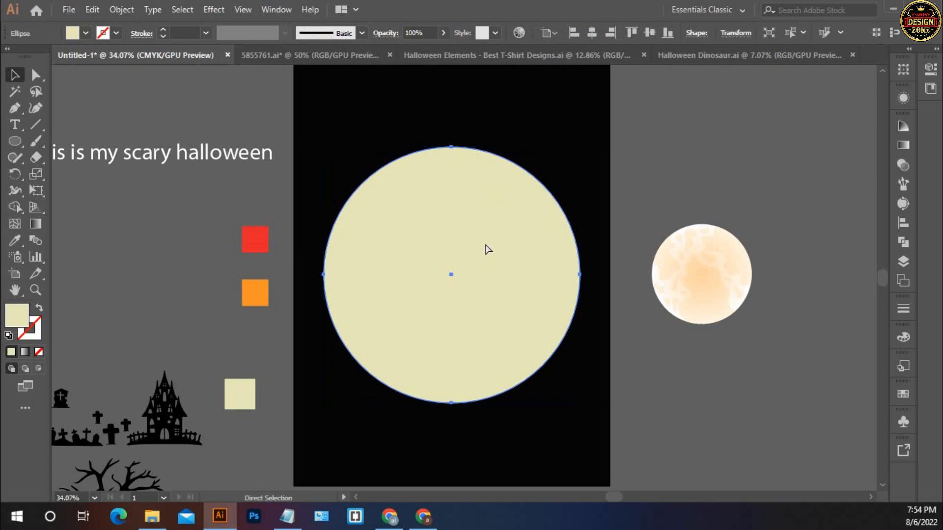
pyautogui.hotkey('ctrl', 'f')
pyautogui.moveTo(581, 275); pyautogui.dragTo(590, 277)
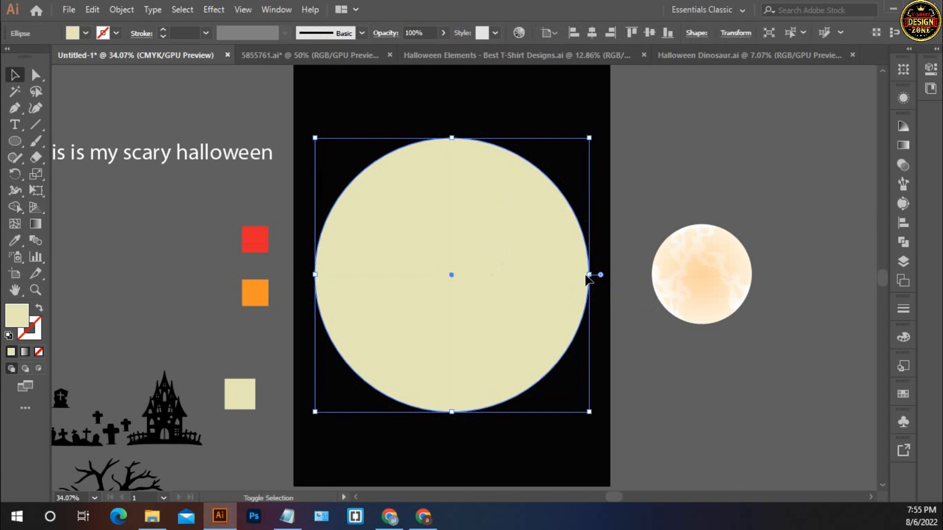
# - Swap the enlarged circle's fill and stroke to make it an unfilled cream outline around the moon
pyautogui.hotkey('shift', 'x')
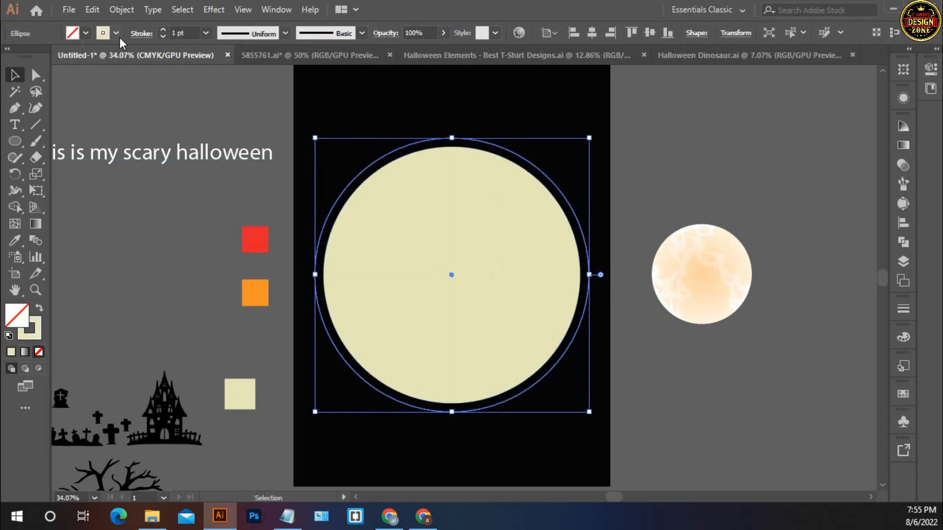
pyautogui.click(506, 122)
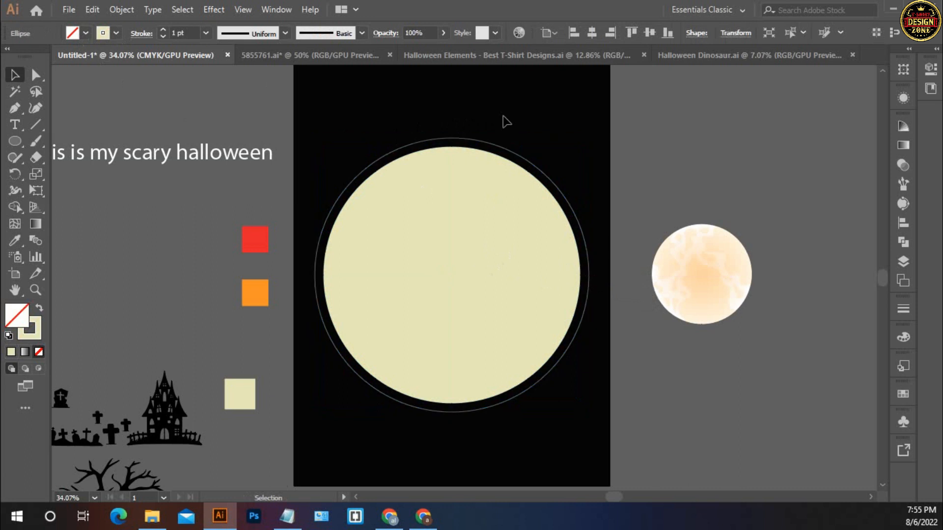
pyautogui.click(554, 181)
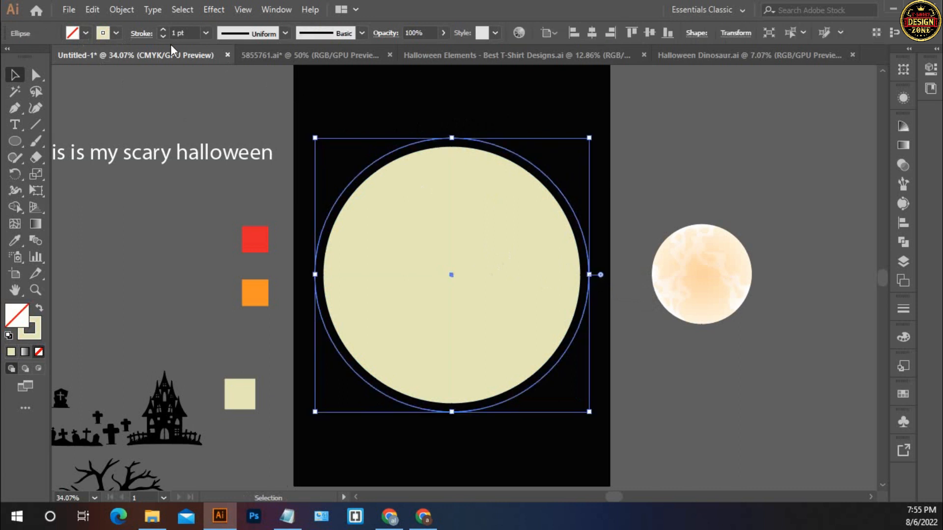
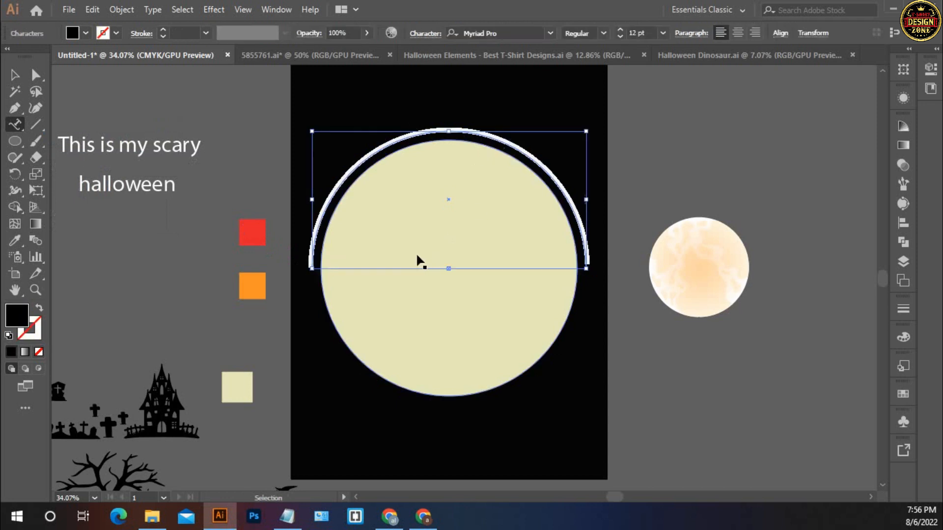
# - Enter "This is my scary" as white type along the upper semicircular path and centre-align it
pyautogui.write('This is my scary')
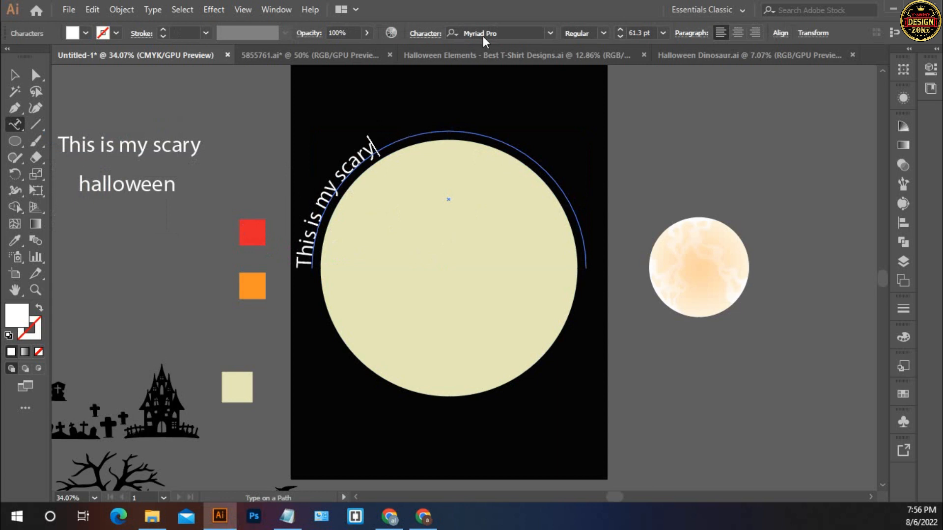
pyautogui.click(738, 33)
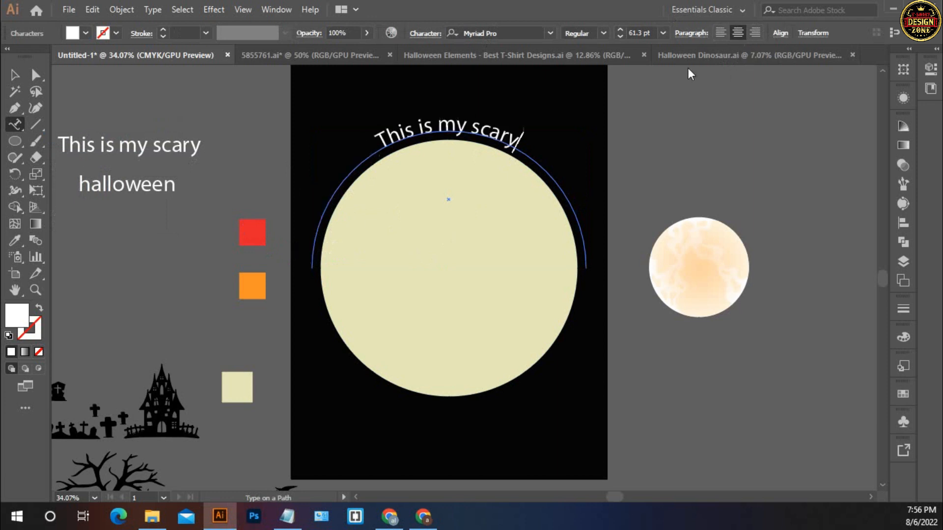
pyautogui.click(15, 76)
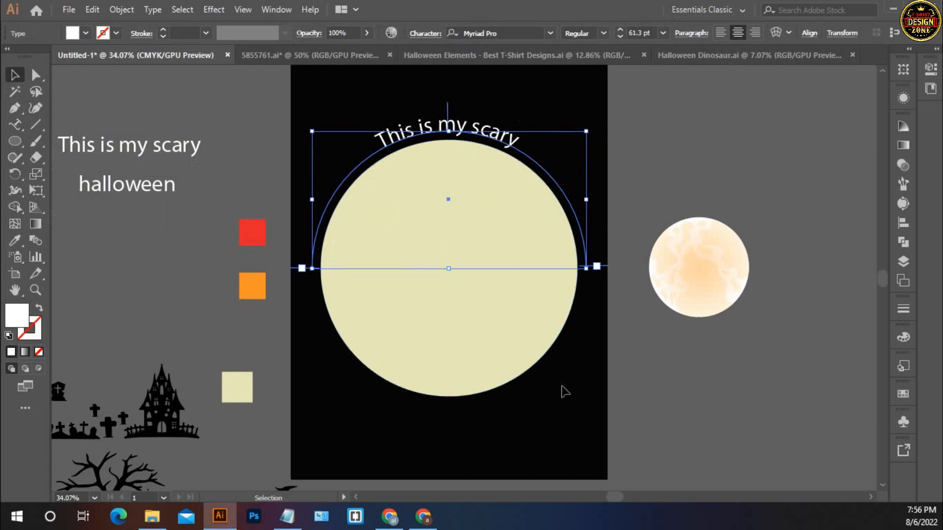
pyautogui.click(578, 396)
# - Move the path text's end bracket down to the arc's right endpoint so the text spans the whole semicircle
pyautogui.keyDown('ctrl'); pyautogui.click(449, 293); pyautogui.keyUp('ctrl')
pyautogui.keyDown('ctrl'); pyautogui.click(449, 292); pyautogui.keyUp('ctrl')
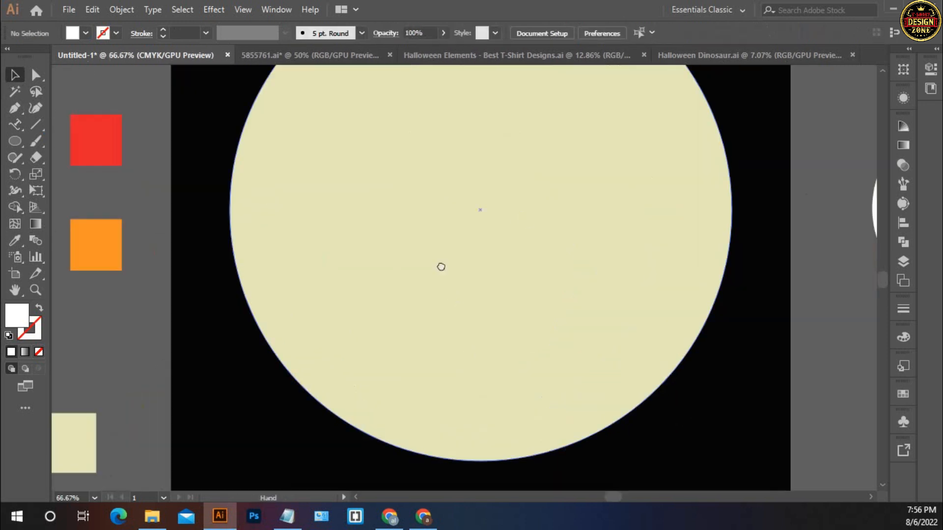
pyautogui.hscroll(5, 418, 280)
pyautogui.scroll(5, 402, 216)
pyautogui.click(423, 98)
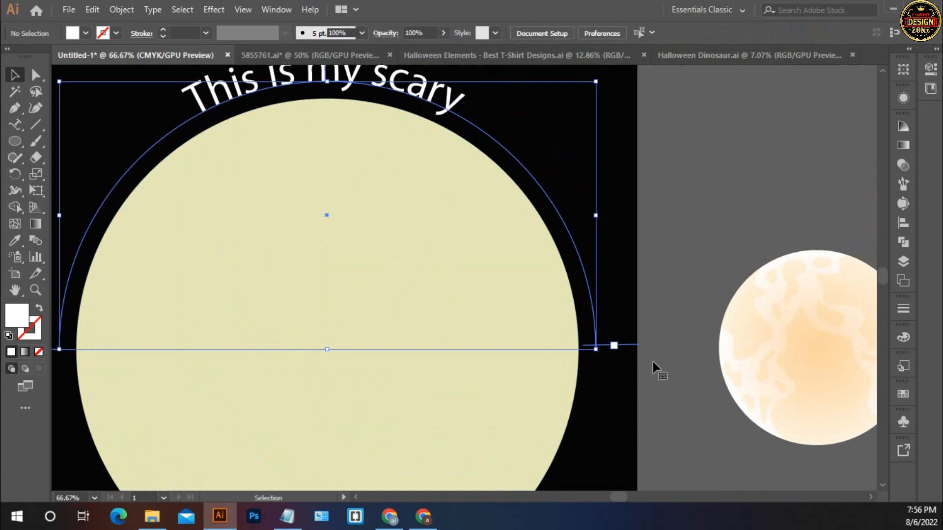
pyautogui.keyDown('ctrl'); pyautogui.click(580, 368); pyautogui.keyUp('ctrl')
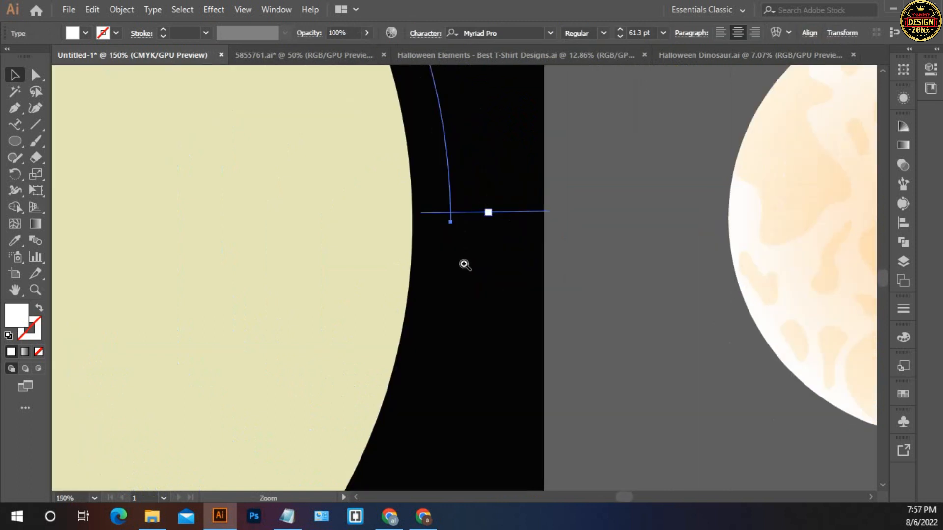
pyautogui.keyDown('ctrl'); pyautogui.click(464, 265); pyautogui.keyUp('ctrl')
pyautogui.keyDown('ctrl'); pyautogui.click(464, 265); pyautogui.keyUp('ctrl')
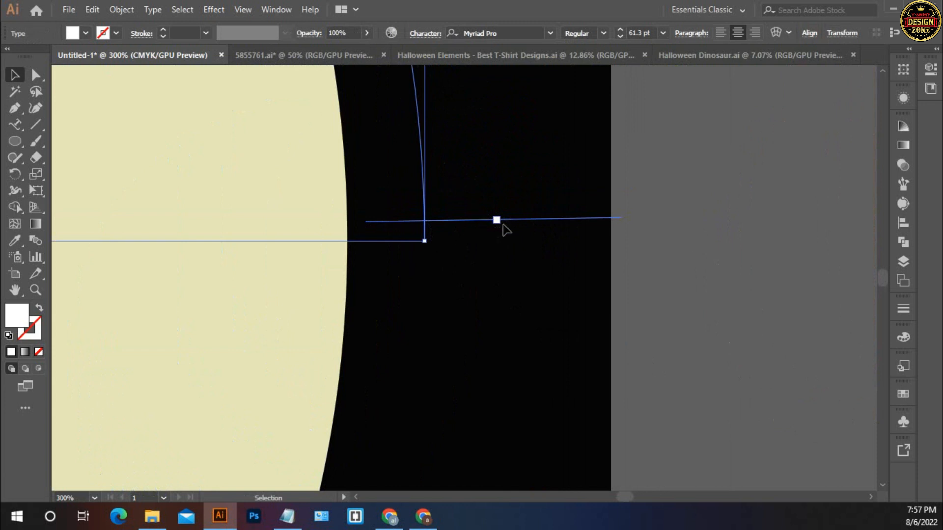
pyautogui.moveTo(500, 220); pyautogui.dragTo(510, 262)
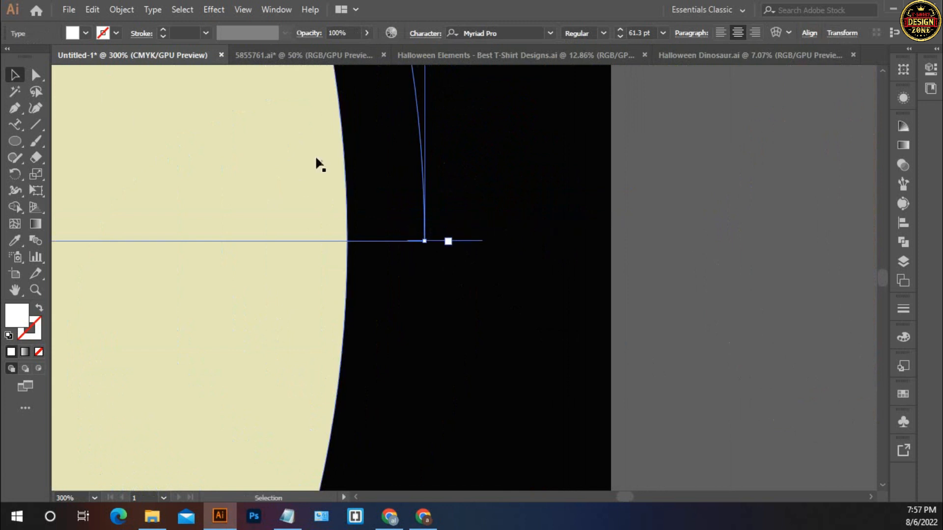
pyautogui.keyDown('ctrl'); pyautogui.click(466, 178); pyautogui.keyUp('ctrl')
pyautogui.hotkey('ctrl', '0')
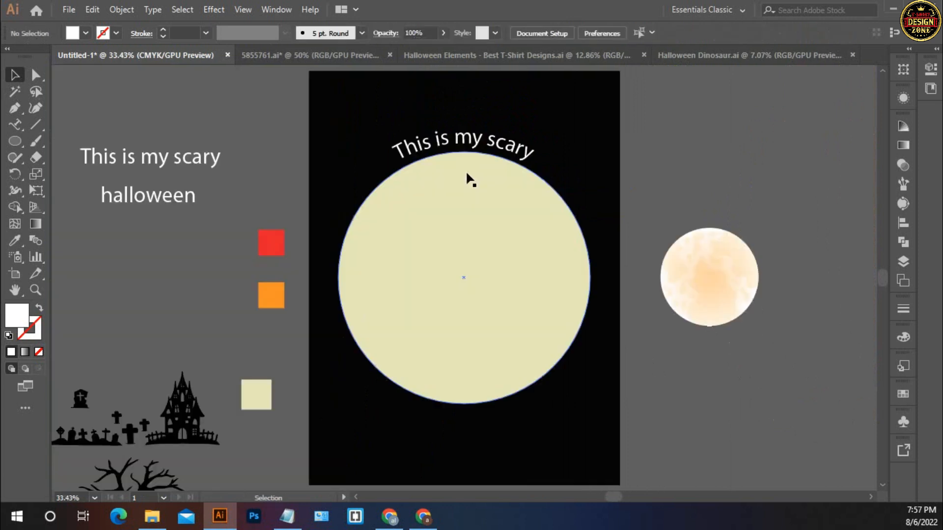
# - Set the arched "This is my scary" text in the Halloween Morning font at 148 pt
pyautogui.click(490, 139)
pyautogui.click(504, 31)
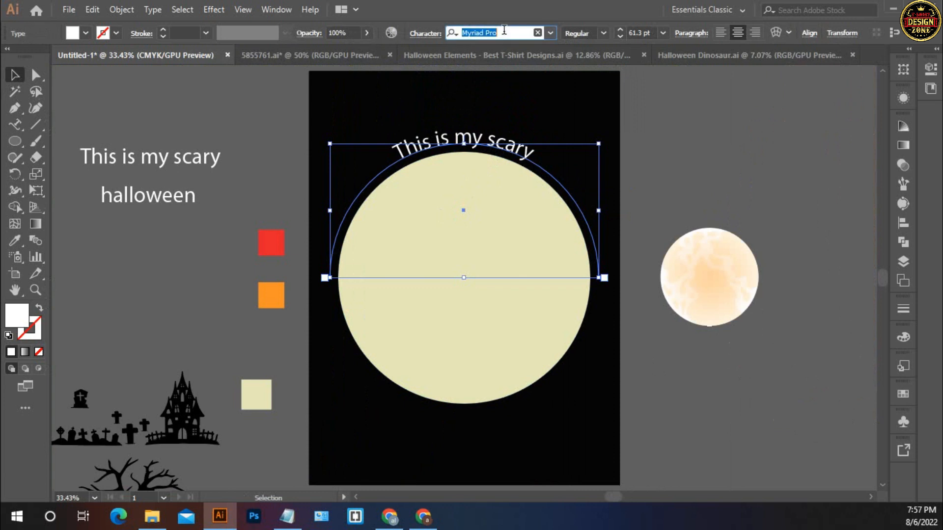
pyautogui.write('hall')
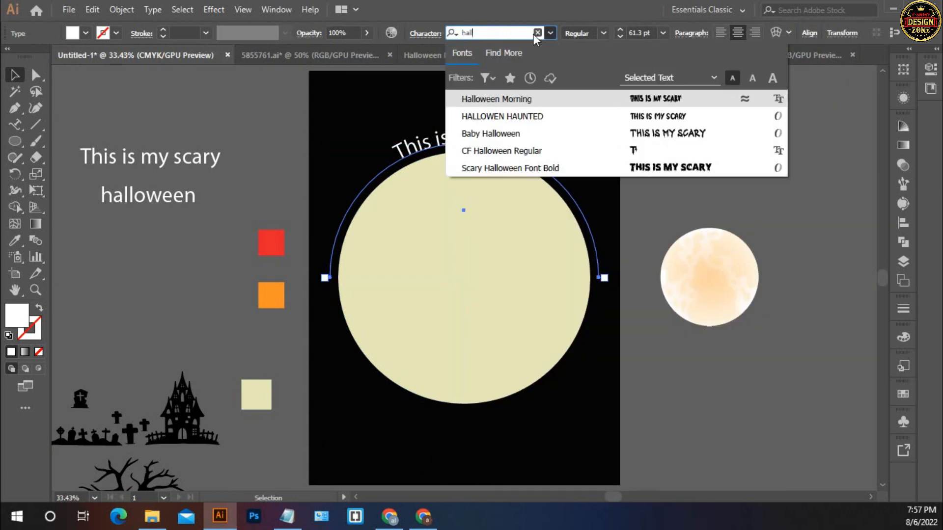
pyautogui.click(501, 101)
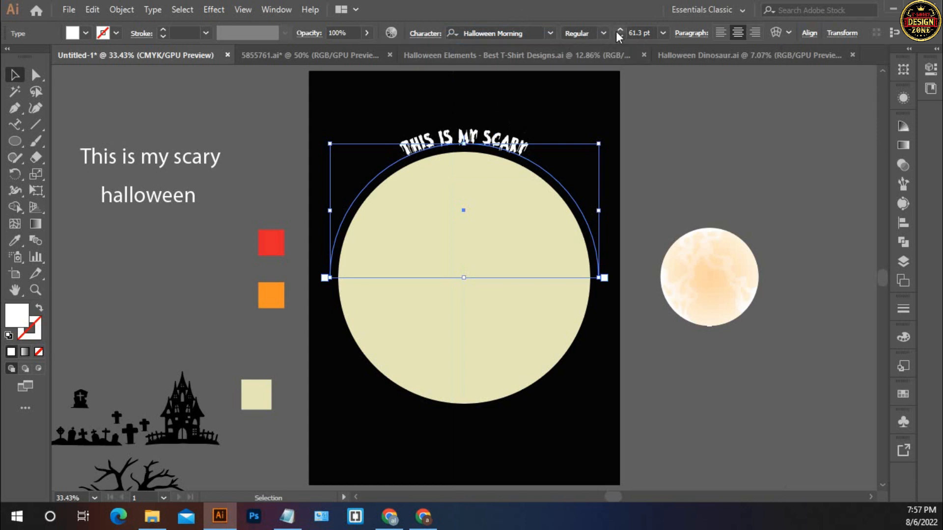
pyautogui.moveTo(618, 31); pyautogui.dragTo(617, 31)
pyautogui.click(630, 142)
pyautogui.click(570, 162)
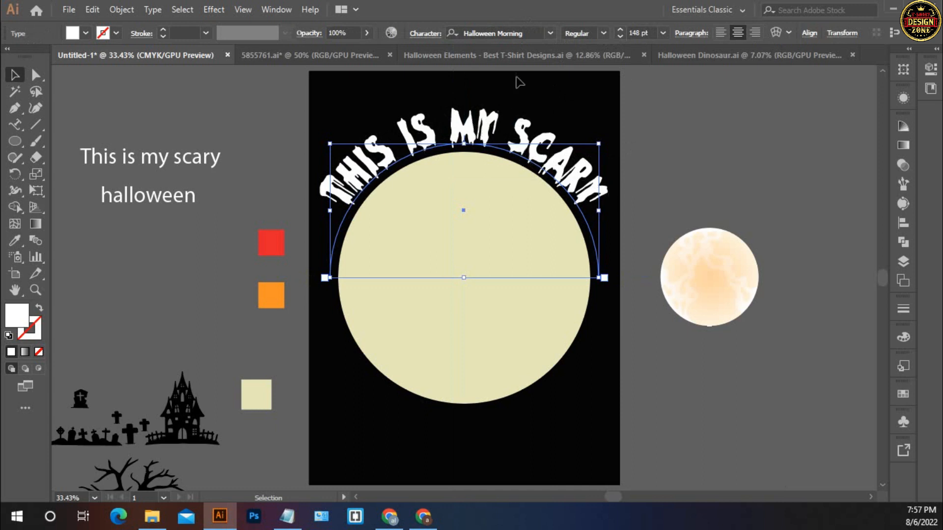
# - Try neighbouring fonts on the arched text and change it to Happiness Machine Demo
pyautogui.click(521, 33)
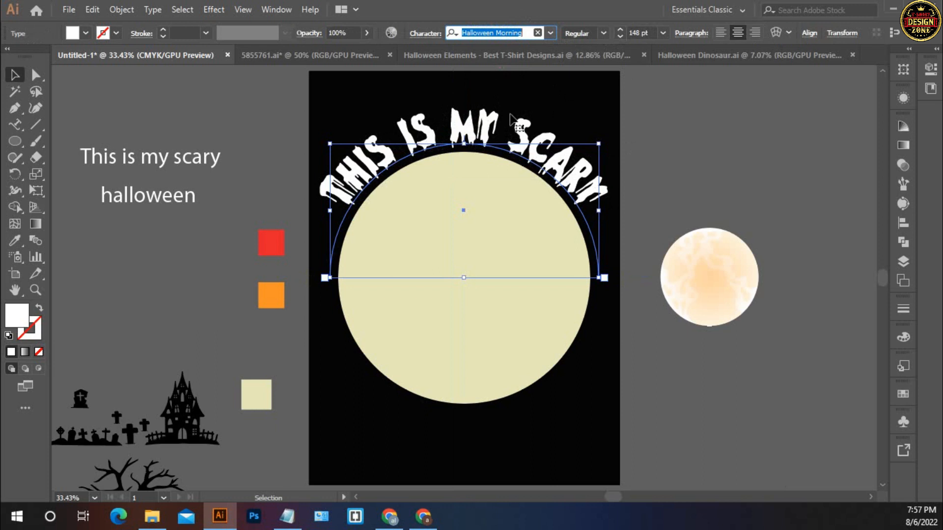
pyautogui.press('Up')
pyautogui.click(577, 96)
pyautogui.click(570, 144)
pyautogui.click(520, 33)
pyautogui.press('Down')
pyautogui.press('Down')
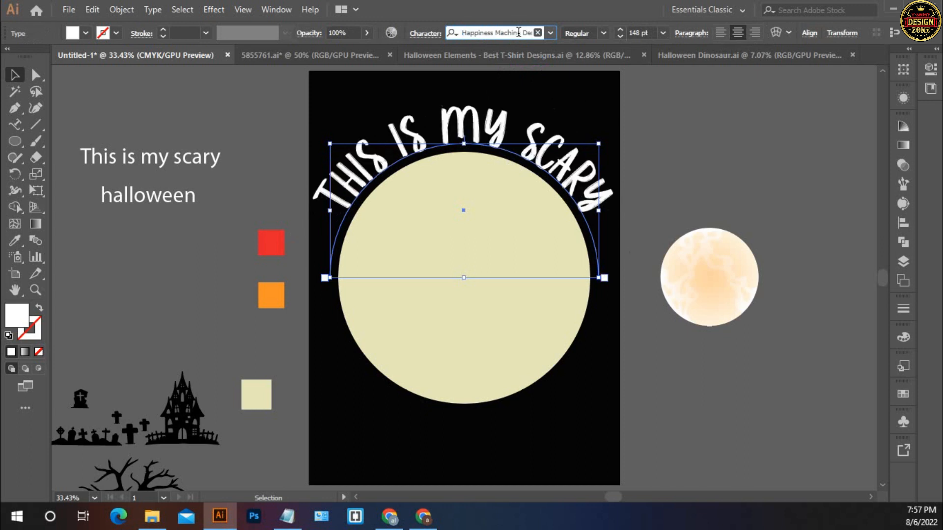
pyautogui.click(601, 164)
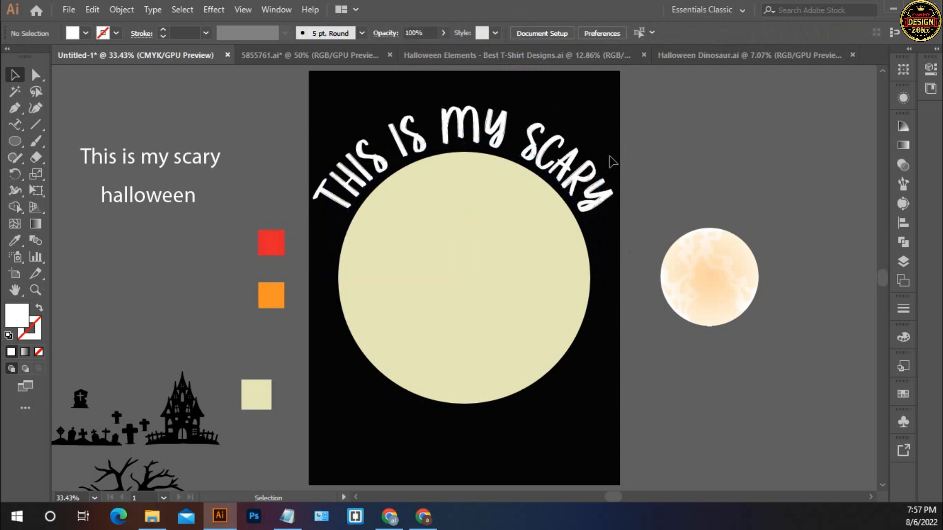
# - Try the Happy Summer and Happy Square fonts on the arched text, and restore Happiness Machine Demo
pyautogui.click(587, 178)
pyautogui.click(609, 123)
pyautogui.click(593, 141)
pyautogui.click(519, 33)
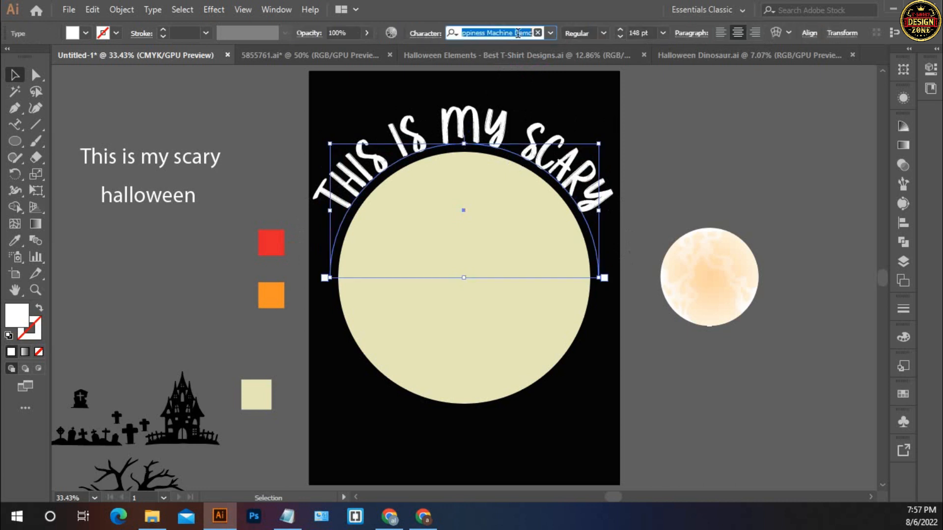
pyautogui.press('Down')
pyautogui.press('Down')
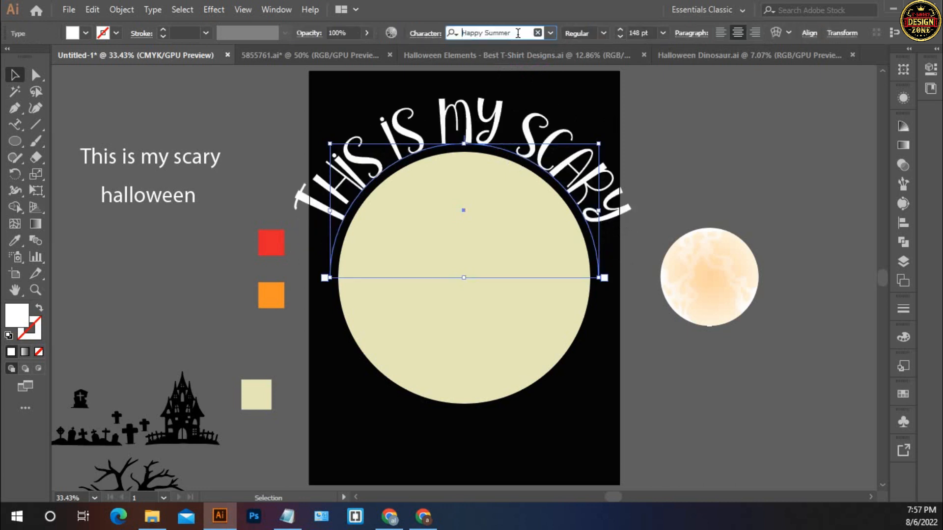
pyautogui.press('Up')
pyautogui.press('Up')
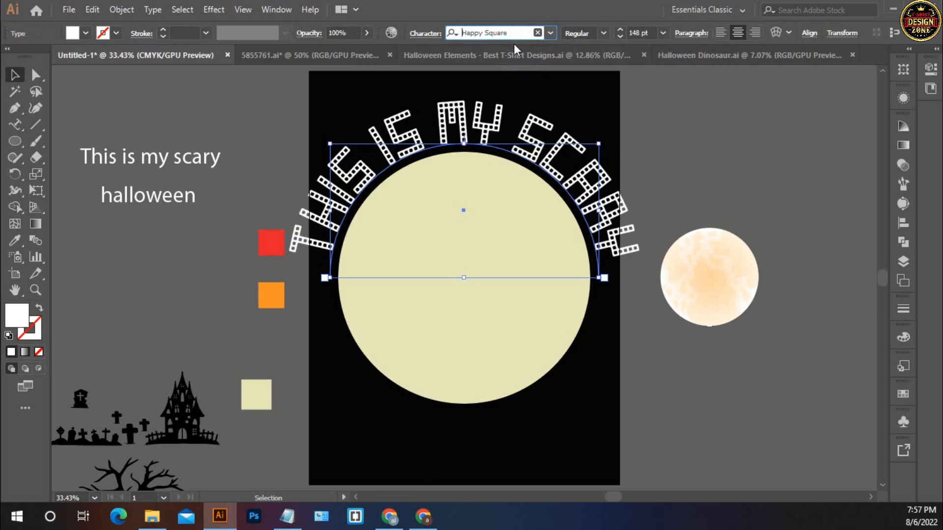
pyautogui.click(607, 121)
pyautogui.click(561, 140)
pyautogui.click(647, 110)
pyautogui.click(597, 191)
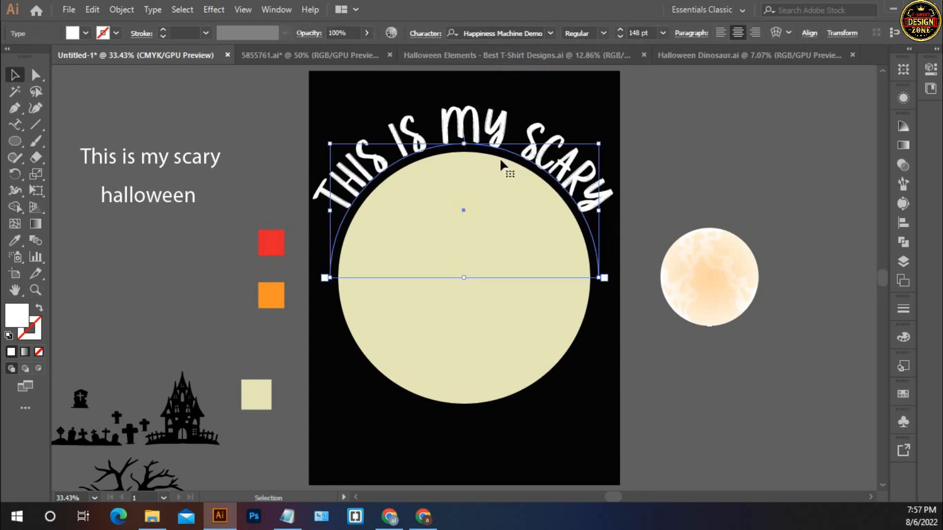
# - Set the arched "This is my scary" text's size to 150 pt
pyautogui.click(619, 29)
pyautogui.click(619, 30)
pyautogui.click(649, 129)
pyautogui.click(571, 140)
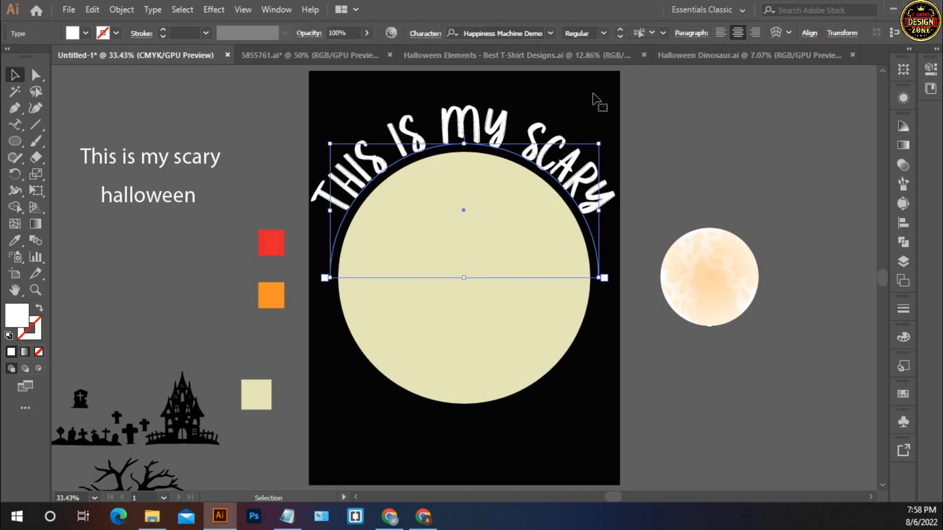
pyautogui.click(568, 97)
pyautogui.click(506, 122)
pyautogui.click(650, 97)
pyautogui.click(448, 130)
# - Expand the arched "This is my scary" text into editable shapes
pyautogui.click(123, 10)
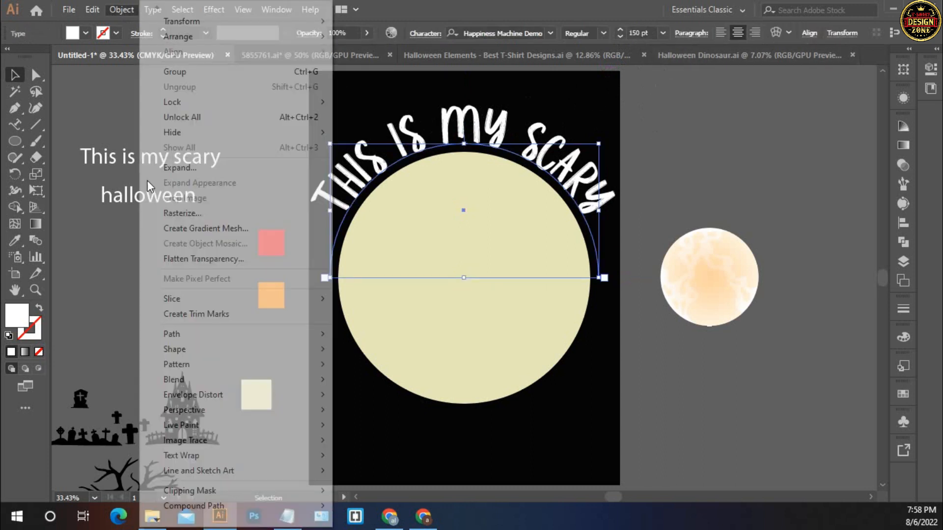
pyautogui.click(182, 167)
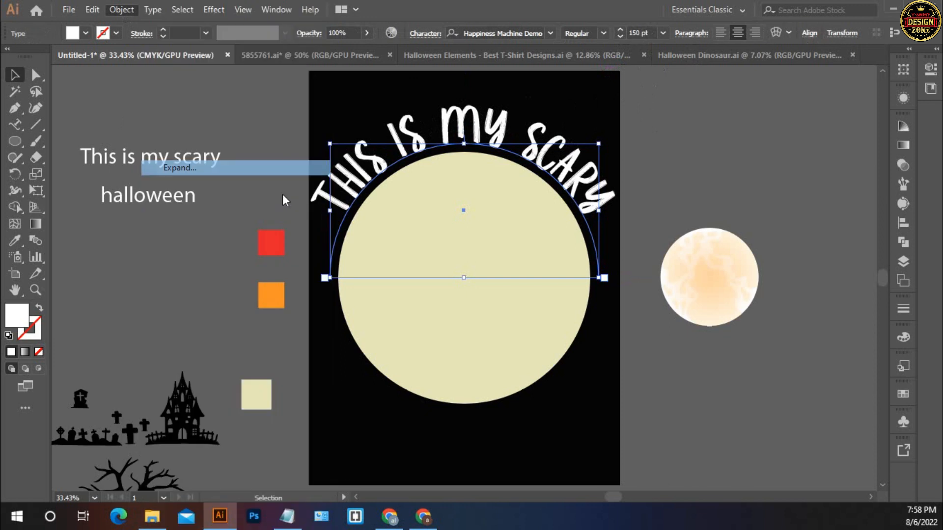
pyautogui.click(448, 335)
pyautogui.click(120, 10)
pyautogui.click(187, 166)
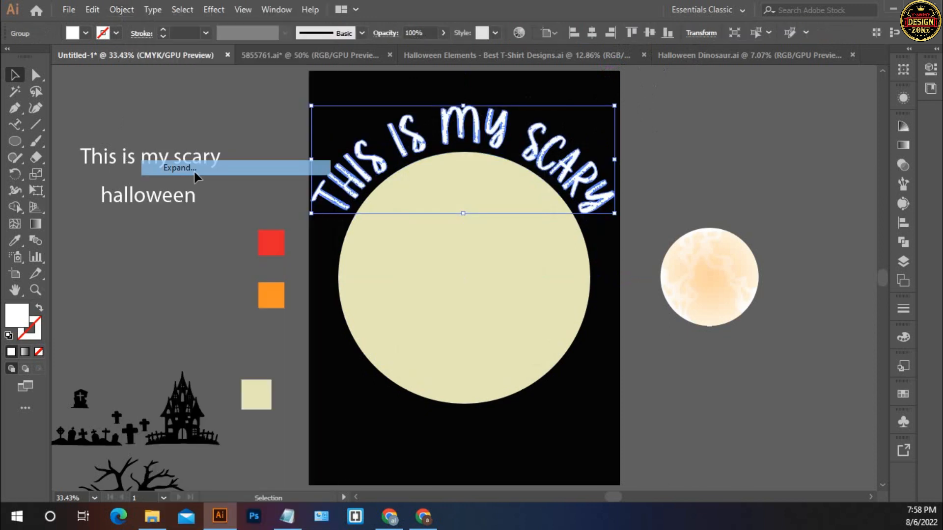
pyautogui.click(659, 188)
# - Group the arched lettering with the cream moon and centre the group horizontally and vertically on the artboard
pyautogui.moveTo(480, 223); pyautogui.dragTo(480, 223)
pyautogui.press('a')
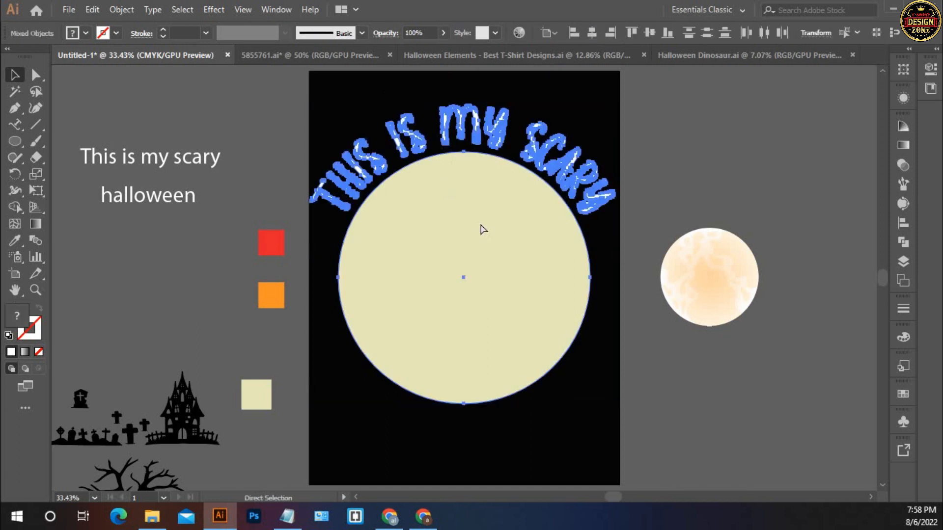
pyautogui.press('v')
pyautogui.click(593, 33)
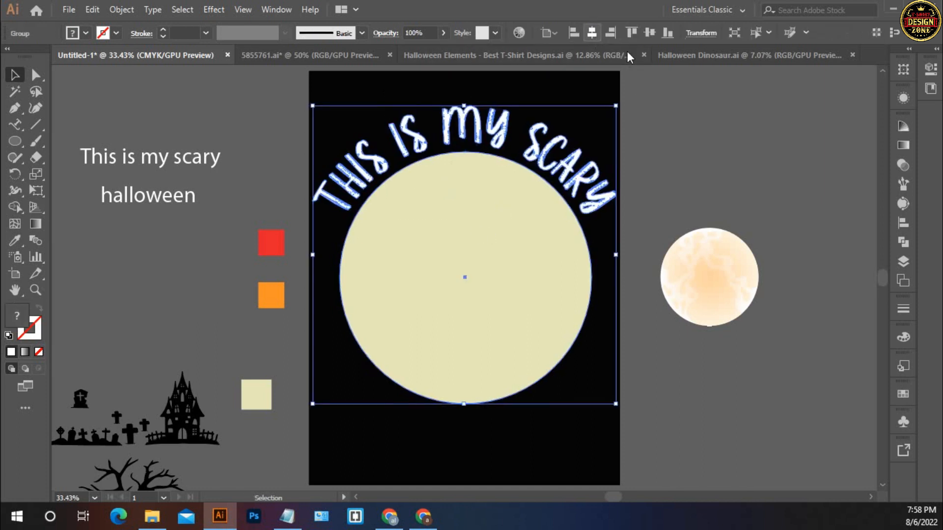
pyautogui.click(643, 35)
pyautogui.click(641, 128)
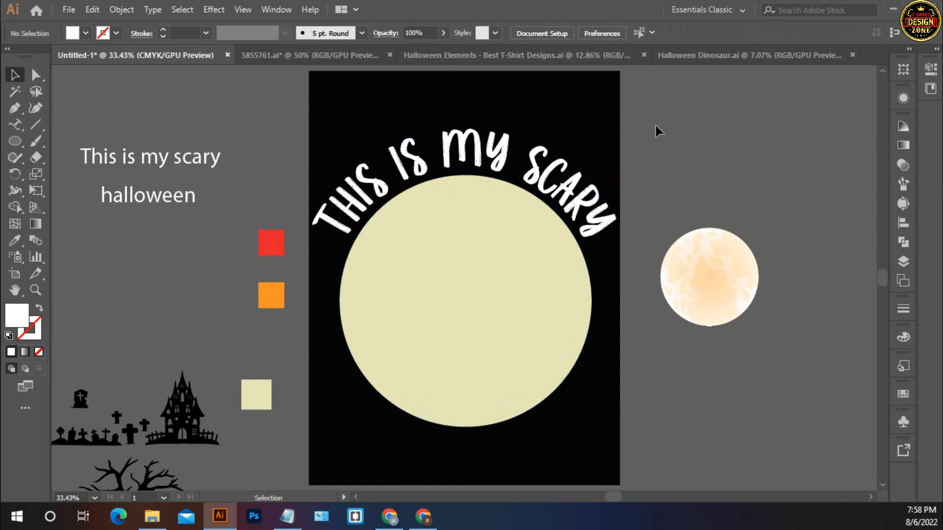
# - Show the rulers and place a horizontal guide across the lower part of the cream moon
pyautogui.moveTo(571, 339); pyautogui.dragTo(581, 312)
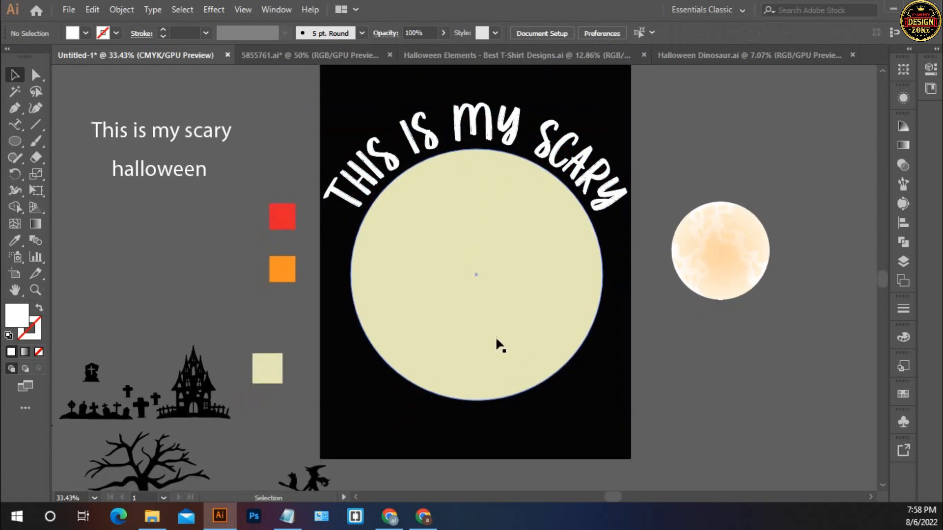
pyautogui.click(490, 338)
pyautogui.moveTo(491, 339); pyautogui.dragTo(476, 302)
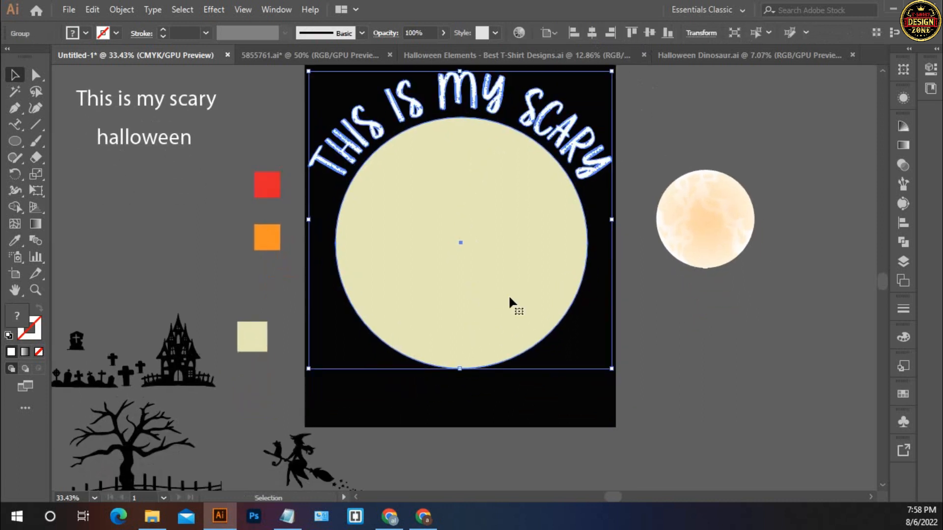
pyautogui.press('a')
pyautogui.click(477, 114)
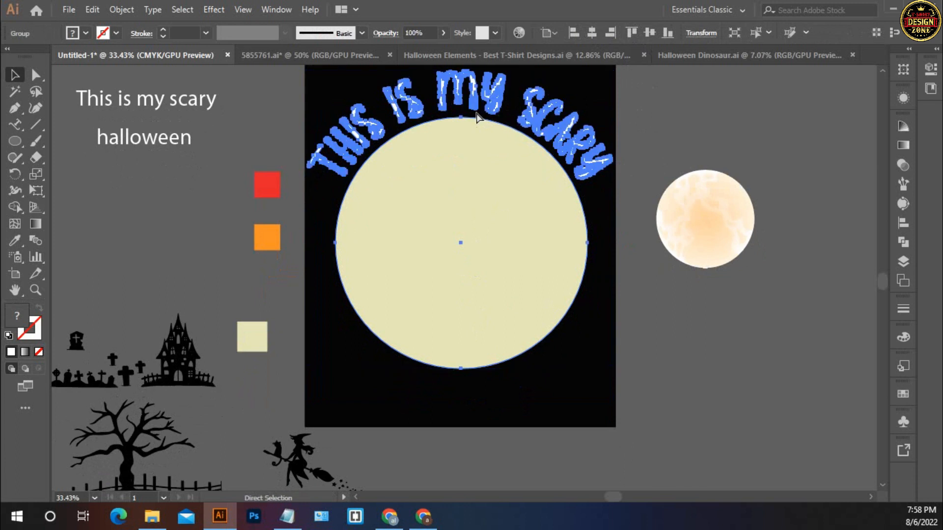
pyautogui.hotkey('ctrl', 'r')
pyautogui.moveTo(469, 70); pyautogui.dragTo(470, 229)
pyautogui.moveTo(482, 305); pyautogui.dragTo(481, 297)
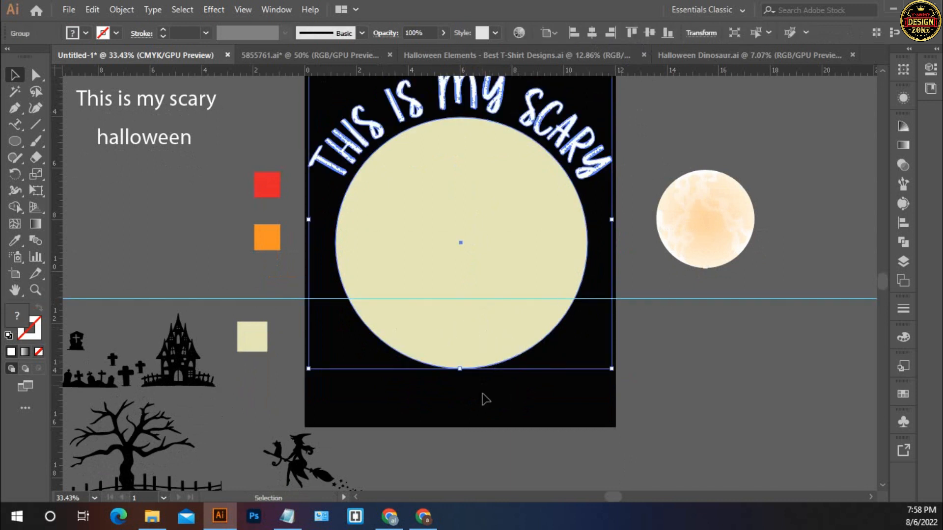
# - Ungroup the lettering from the moon, and activate the Eraser tool with only the moon selected
pyautogui.click(458, 348)
pyautogui.rightClick(456, 339)
pyautogui.click(515, 216)
pyautogui.click(501, 342)
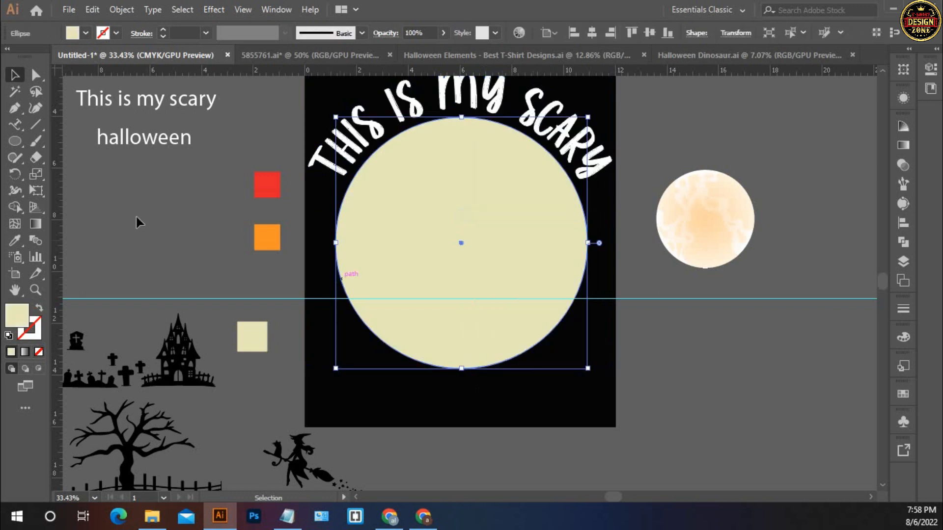
pyautogui.click(34, 160)
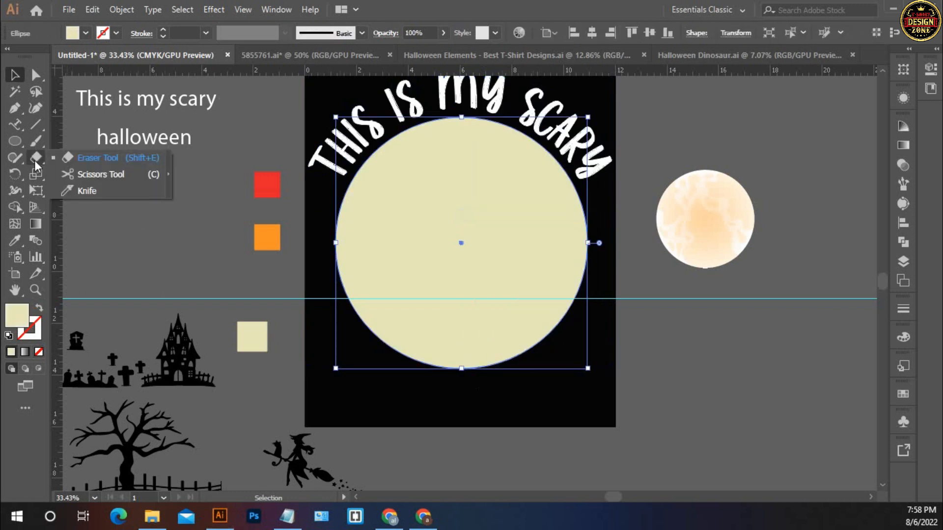
pyautogui.click(85, 157)
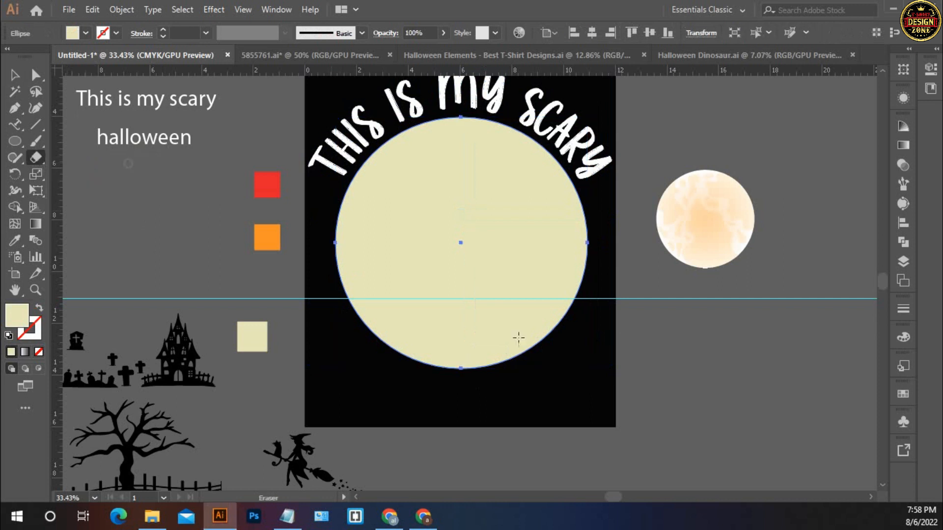
# - Try freehand Eraser strokes along the moon's lower edge, and undo them all
pyautogui.moveTo(574, 401); pyautogui.dragTo(496, 338)
pyautogui.moveTo(493, 383); pyautogui.dragTo(453, 350)
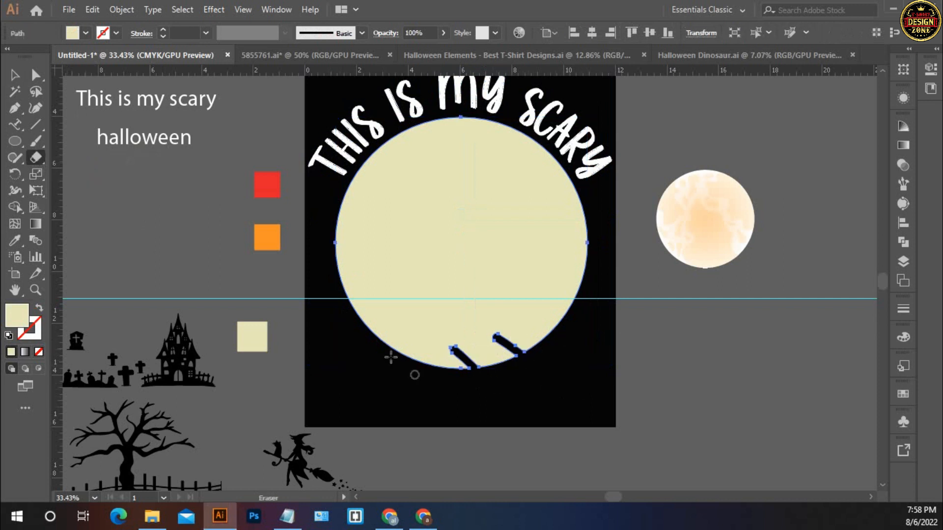
pyautogui.moveTo(392, 353); pyautogui.dragTo(485, 328)
pyautogui.moveTo(546, 337); pyautogui.dragTo(444, 331)
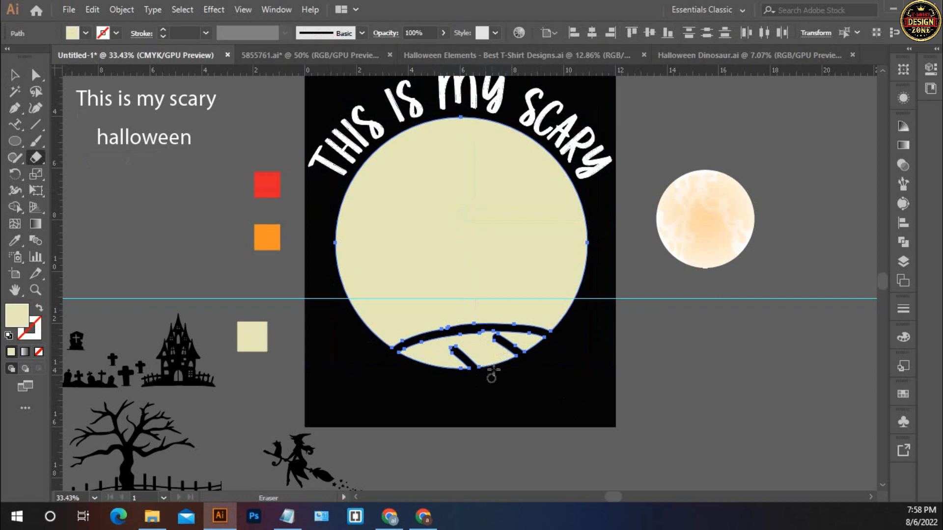
pyautogui.press('v')
pyautogui.hotkey('ctrl', 'z')
pyautogui.hotkey('ctrl', 'z')
pyautogui.hotkey('ctrl', 'z')
pyautogui.hotkey('ctrl', 'z')
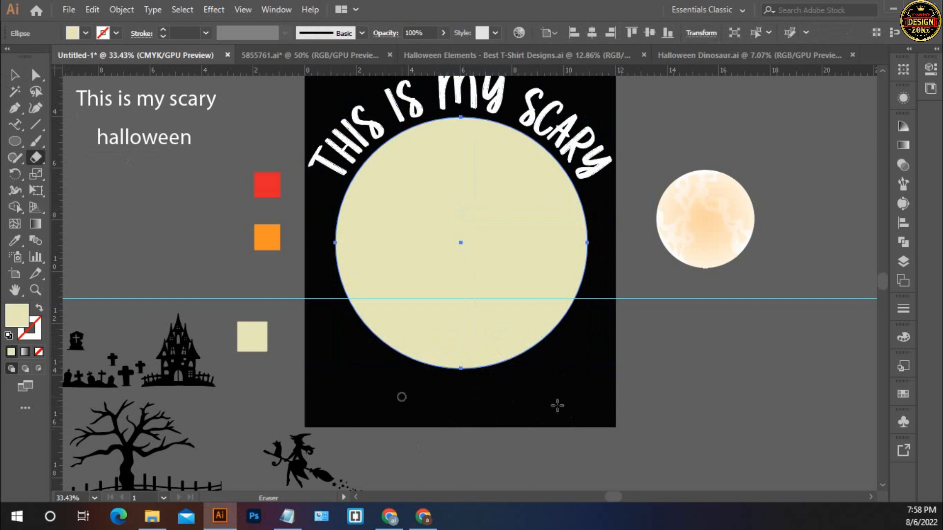
# - Erase the whole part of the moon below the guide in a straight cut, and delete the guide
pyautogui.moveTo(620, 428)
pyautogui.mouseDown()
pyautogui.moveTo(459, 388)
pyautogui.moveTo(264, 298)
pyautogui.mouseUp()
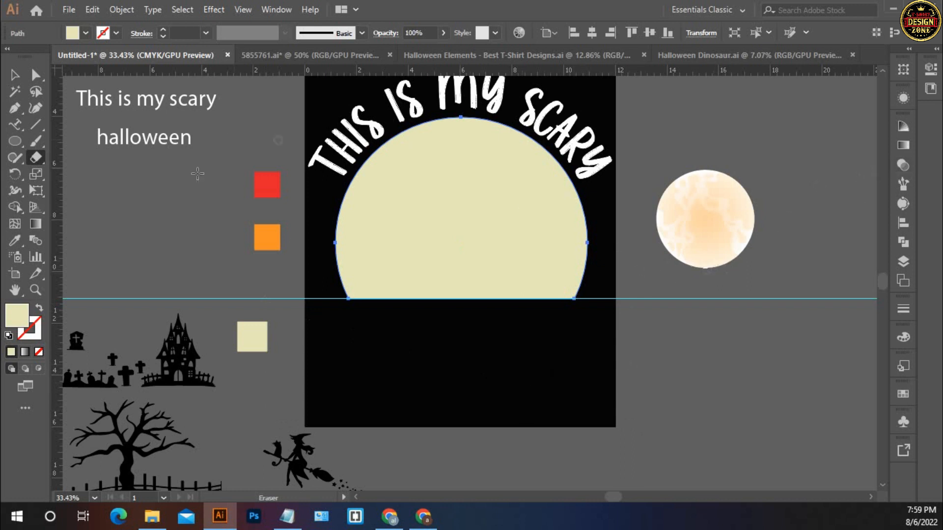
pyautogui.click(15, 75)
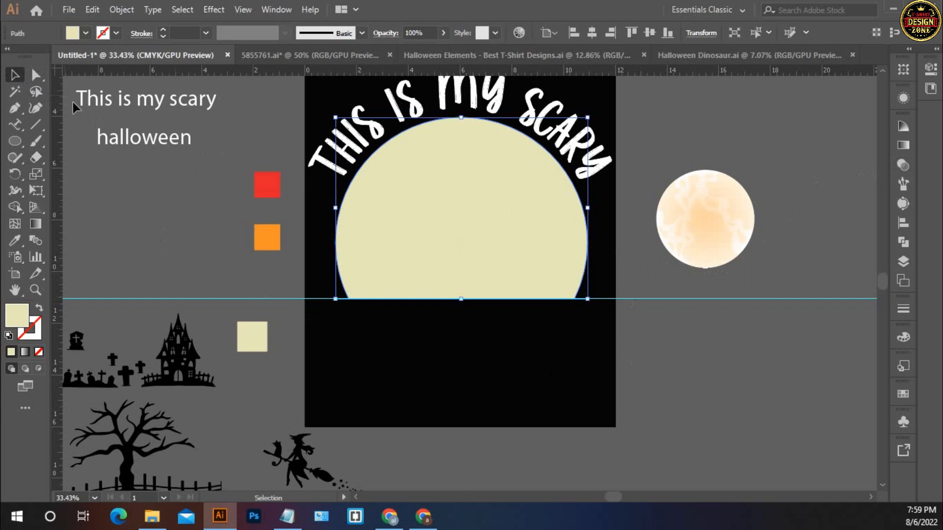
pyautogui.click(454, 351)
pyautogui.hscroll(1, 506, 356)
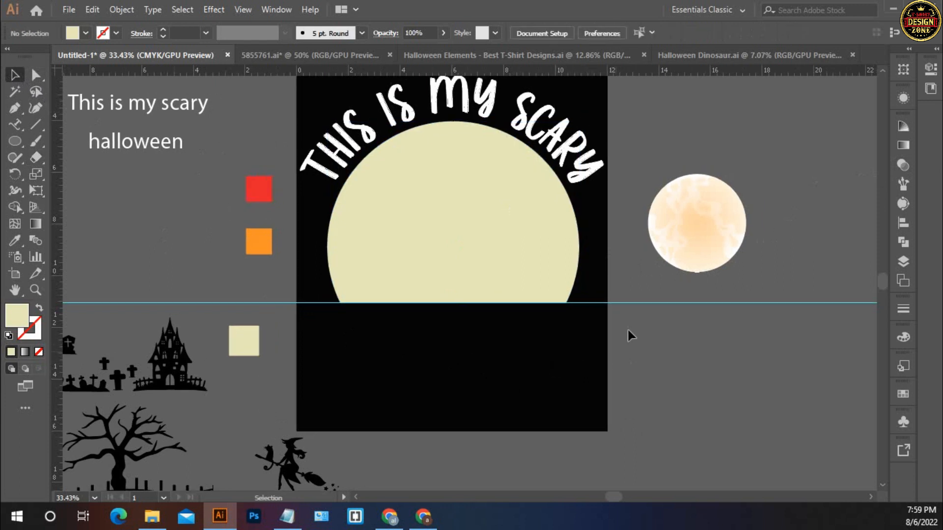
pyautogui.click(643, 303)
pyautogui.press('Delete')
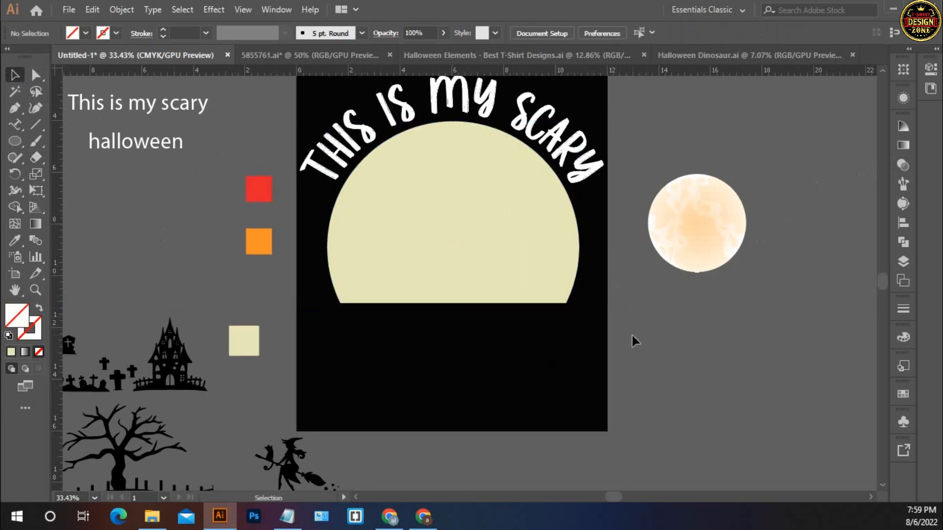
# - Try to place a copy of the tree silhouette on the moon, and undo the copy
pyautogui.moveTo(349, 385); pyautogui.dragTo(419, 364)
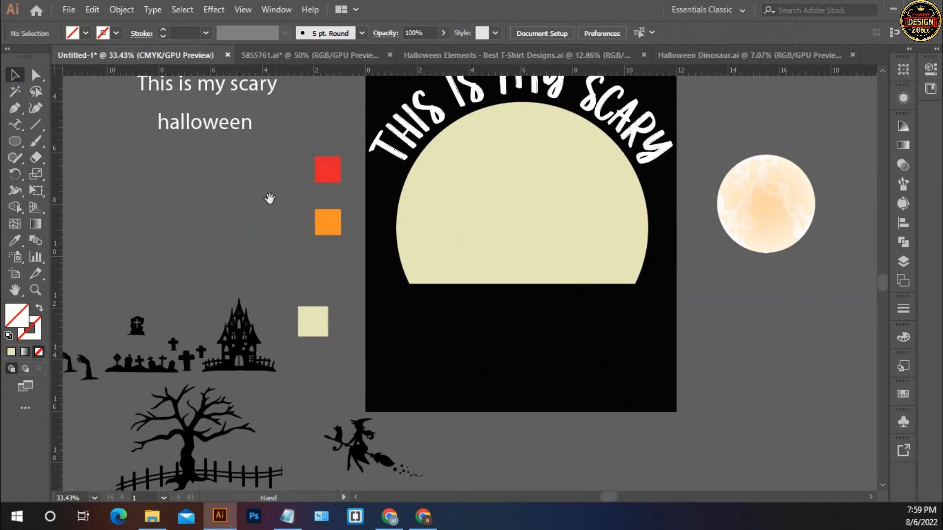
pyautogui.moveTo(445, 322); pyautogui.dragTo(490, 291)
pyautogui.moveTo(331, 399); pyautogui.dragTo(221, 414)
pyautogui.moveTo(265, 366); pyautogui.dragTo(550, 221)
pyautogui.click(547, 310)
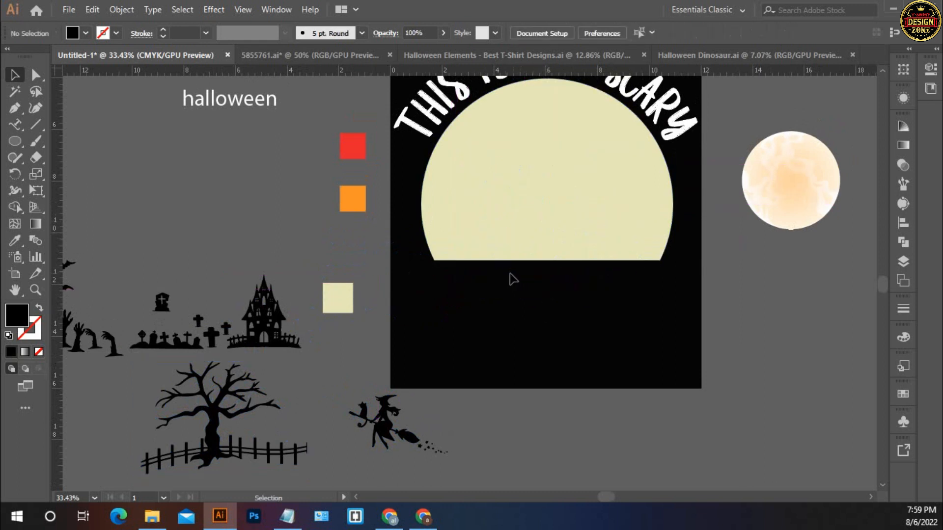
pyautogui.hotkey('ctrl', 'z')
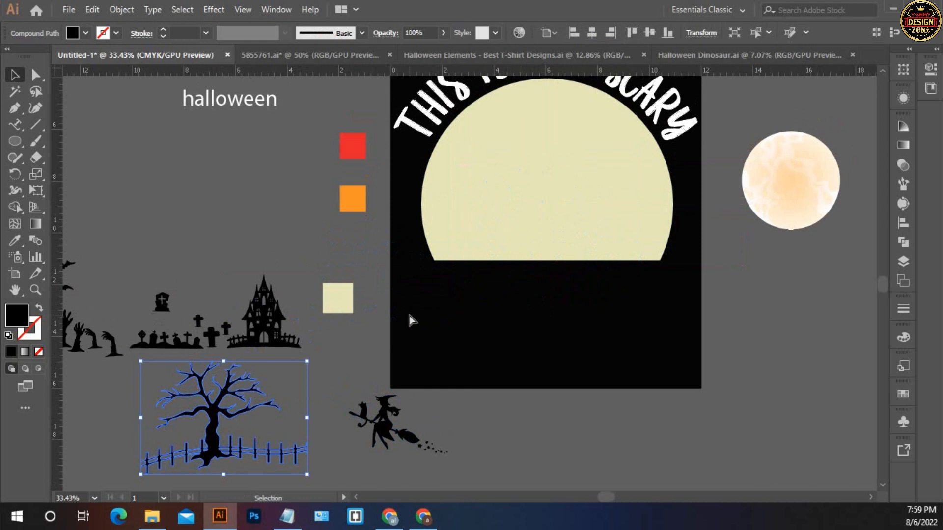
# - Bring all the black silhouettes beside the artboard, including the flying witch, to the front of the stacking order
pyautogui.hotkey('ctrl', '-')
pyautogui.moveTo(501, 313); pyautogui.dragTo(461, 404)
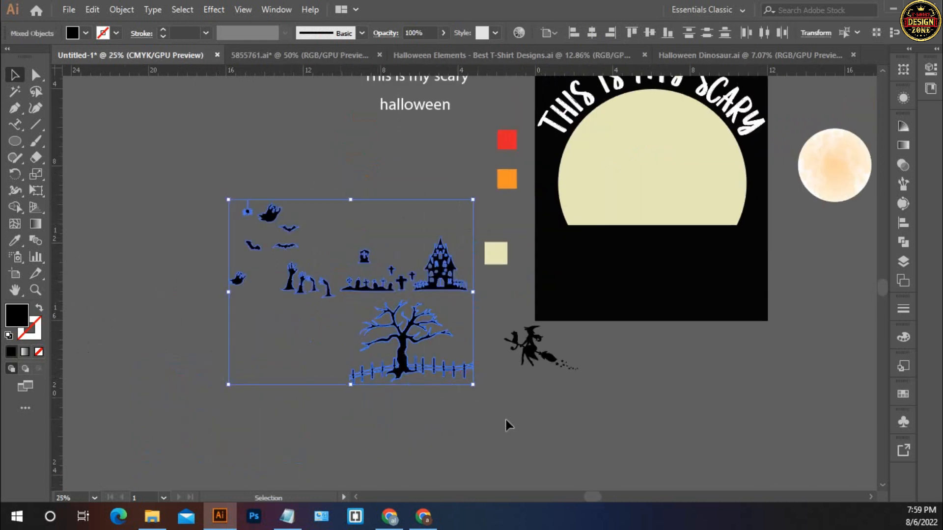
pyautogui.keyDown('shift'); pyautogui.click(531, 345); pyautogui.keyUp('shift')
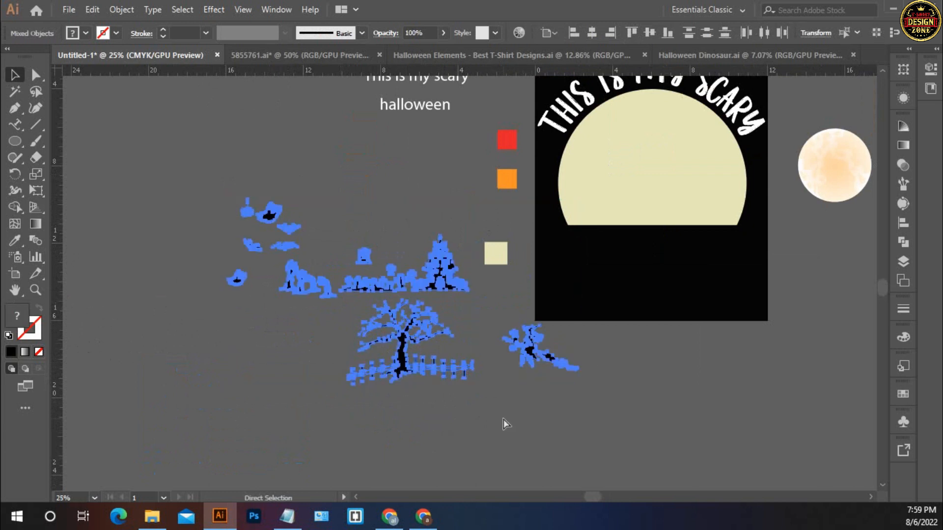
pyautogui.press('Delete')
pyautogui.hotkey('ctrl', 'z')
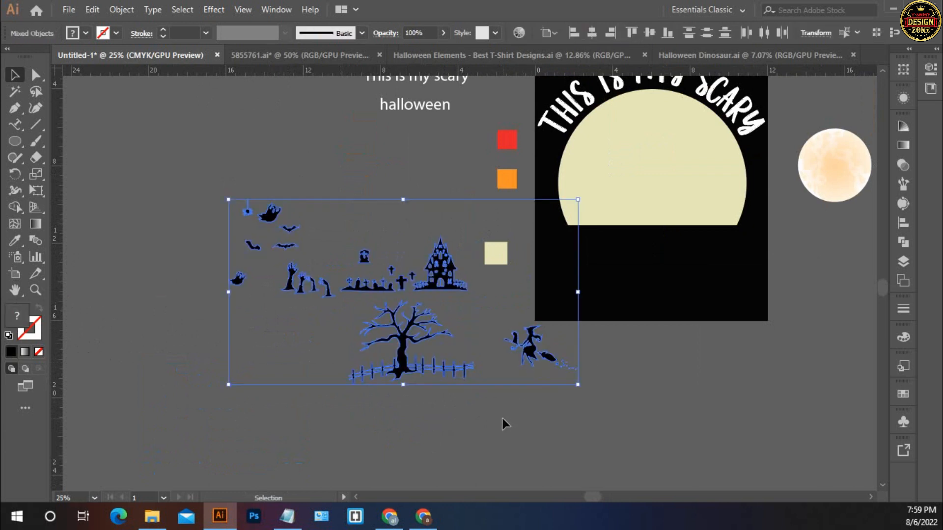
# - Place a copy of the fenced tree silhouette on the cream moon, centred just above its flat edge
pyautogui.moveTo(597, 348); pyautogui.dragTo(452, 381)
pyautogui.click(462, 390)
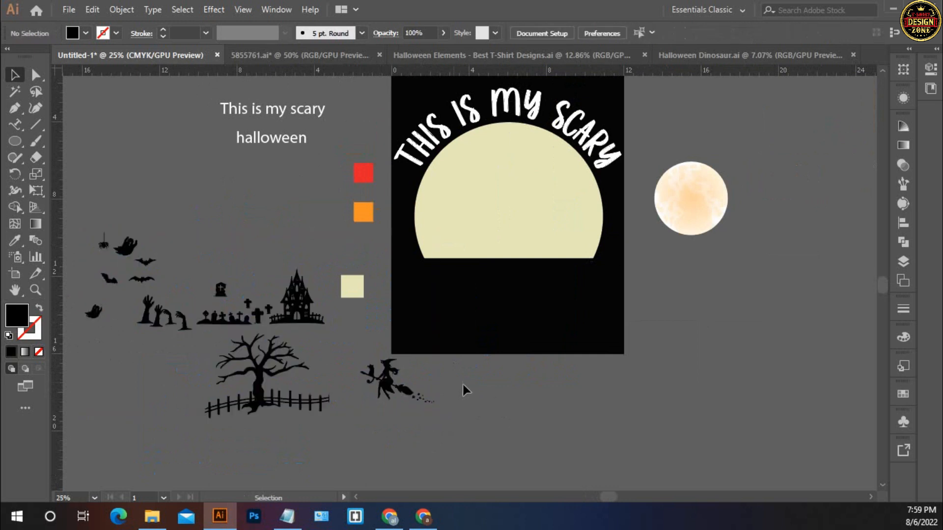
pyautogui.moveTo(270, 404); pyautogui.dragTo(509, 225)
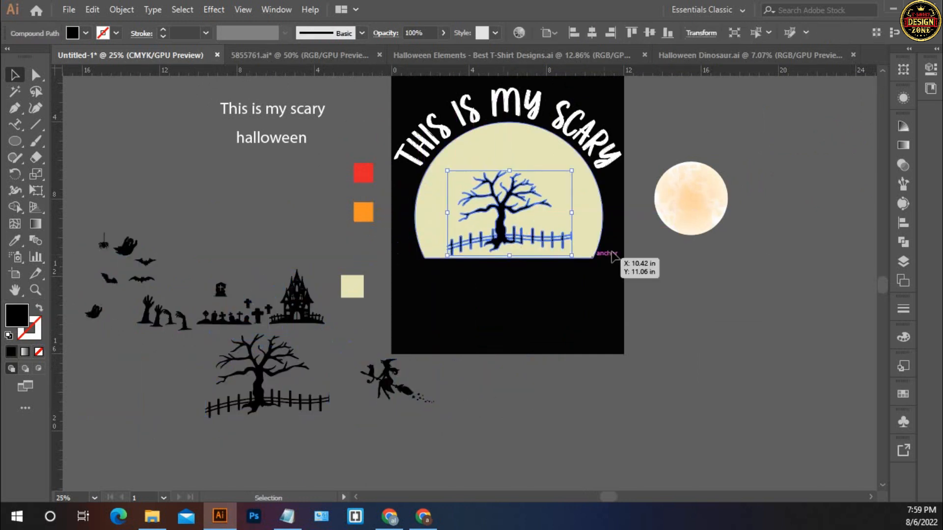
pyautogui.click(700, 323)
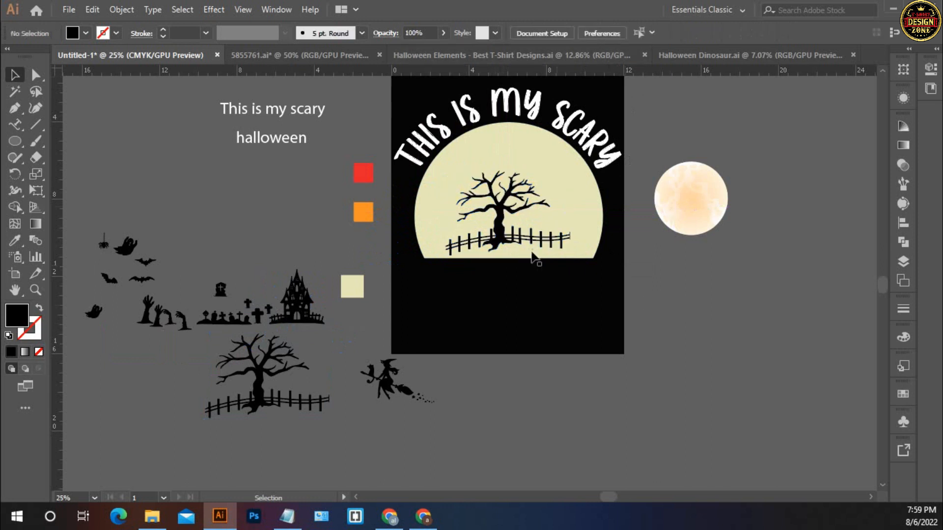
# - Nudge the tree copy horizontally toward the right side of the moon
pyautogui.click(506, 239)
pyautogui.press('Right')
pyautogui.press('Right')
pyautogui.press('Right')
pyautogui.press('Right')
pyautogui.press('Right')
pyautogui.press('Right')
pyautogui.press('Right')
pyautogui.press('Right')
pyautogui.press('Right')
pyautogui.press('Right')
pyautogui.press('Right')
pyautogui.press('Right')
pyautogui.press('Right')
pyautogui.press('Right')
pyautogui.press('Right')
pyautogui.press('Right')
pyautogui.press('Right')
pyautogui.press('Right')
pyautogui.press('Right')
pyautogui.press('Right')
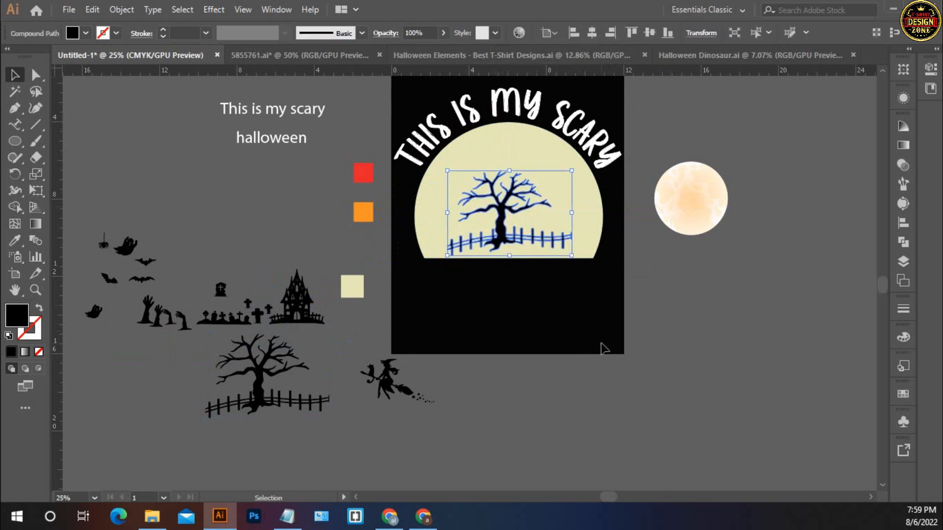
pyautogui.press('Right')
pyautogui.press('Right')
pyautogui.press('Right')
pyautogui.press('Right')
pyautogui.press('Right')
pyautogui.press('Right')
pyautogui.press('Right')
pyautogui.press('Right')
pyautogui.press('Right')
pyautogui.press('Right')
pyautogui.press('Right')
pyautogui.press('Right')
pyautogui.press('Right')
pyautogui.press('Right')
pyautogui.press('Right')
pyautogui.press('Right')
pyautogui.press('Right')
pyautogui.press('Right')
pyautogui.press('Right')
pyautogui.press('Right')
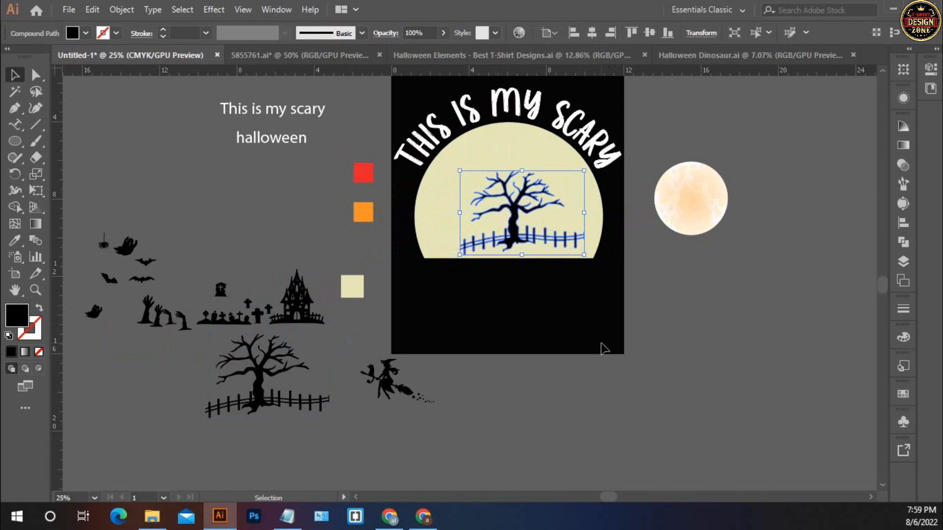
pyautogui.click(645, 361)
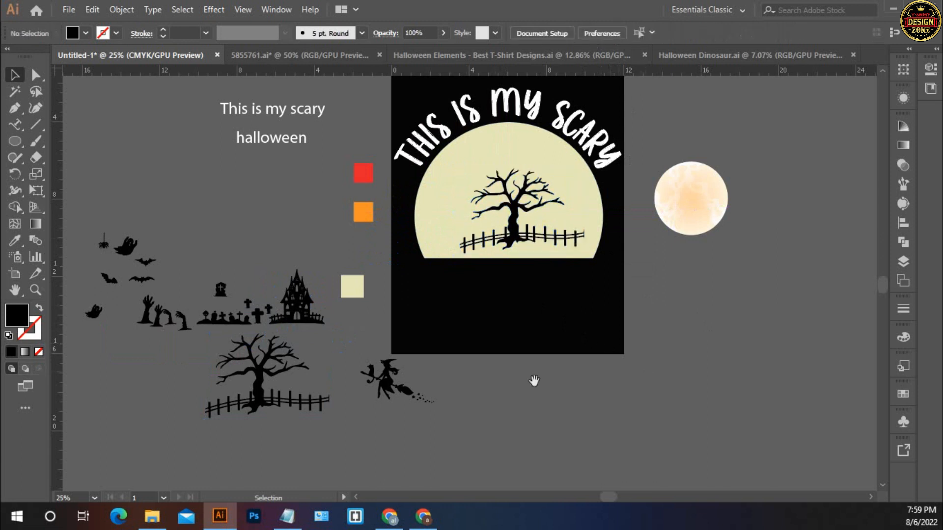
# - Place a copy of the flying witch silhouette on the upper part of the cream moon, above the tree
pyautogui.moveTo(431, 369); pyautogui.dragTo(474, 369)
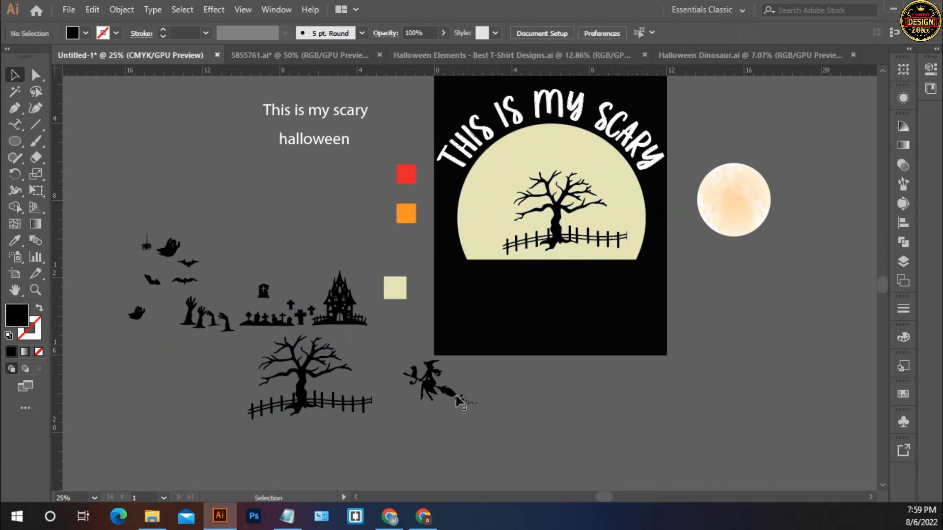
pyautogui.keyDown('ctrl'); pyautogui.click(440, 358); pyautogui.keyUp('ctrl')
pyautogui.keyDown('ctrl'); pyautogui.click(449, 363); pyautogui.keyUp('ctrl')
pyautogui.moveTo(452, 358); pyautogui.dragTo(354, 481)
pyautogui.click(384, 348)
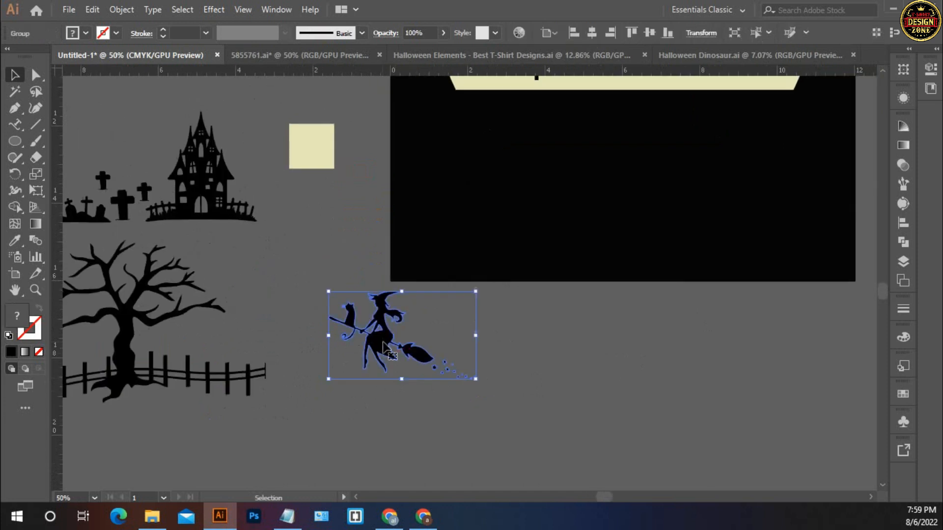
pyautogui.keyDown('alt'); pyautogui.moveTo(396, 326); pyautogui.dragTo(443, 213); pyautogui.keyUp('alt')
pyautogui.moveTo(514, 201); pyautogui.dragTo(407, 395)
pyautogui.moveTo(337, 418); pyautogui.dragTo(510, 140)
pyautogui.moveTo(547, 191); pyautogui.dragTo(486, 340)
pyautogui.moveTo(429, 283); pyautogui.dragTo(493, 188)
# - Nudge the witch copy straight down until it sits just above the tree's top branches
pyautogui.press('Down')
pyautogui.press('Down')
pyautogui.press('Down')
pyautogui.press('Down')
pyautogui.press('Down')
pyautogui.press('Down')
pyautogui.press('Down')
pyautogui.press('Down')
pyautogui.press('Down')
pyautogui.press('Down')
pyautogui.press('Down')
pyautogui.press('Down')
pyautogui.press('Down')
pyautogui.press('Down')
pyautogui.press('Down')
pyautogui.press('Down')
pyautogui.press('Down')
pyautogui.press('Down')
pyautogui.press('Down')
pyautogui.press('Down')
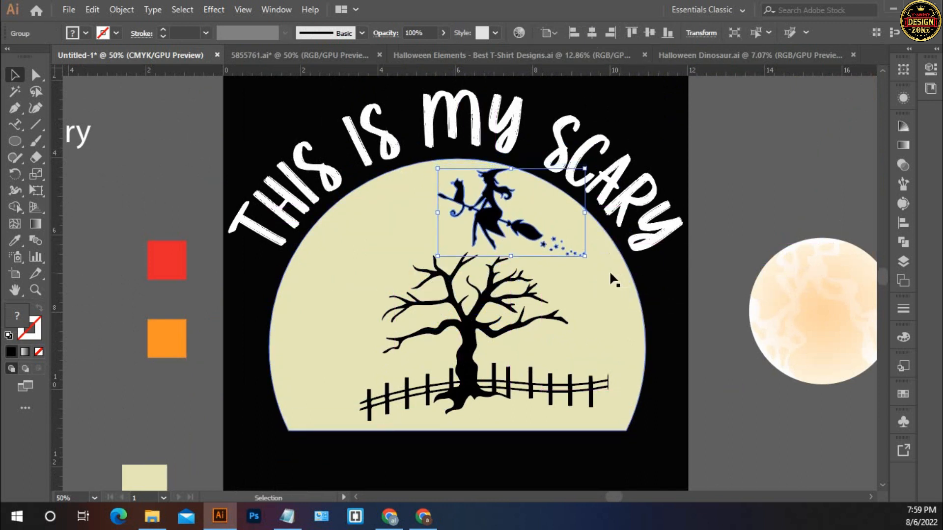
pyautogui.press('Down')
pyautogui.press('Down')
pyautogui.press('Down')
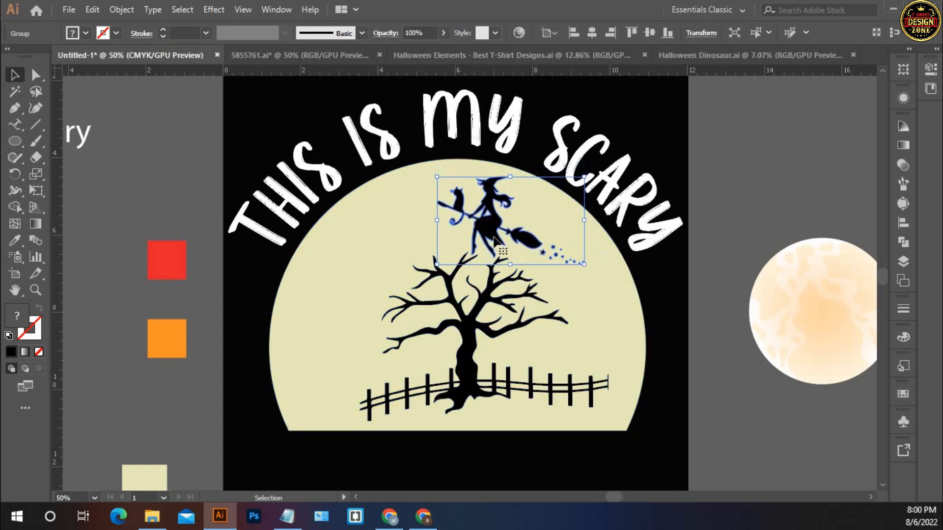
pyautogui.click(734, 190)
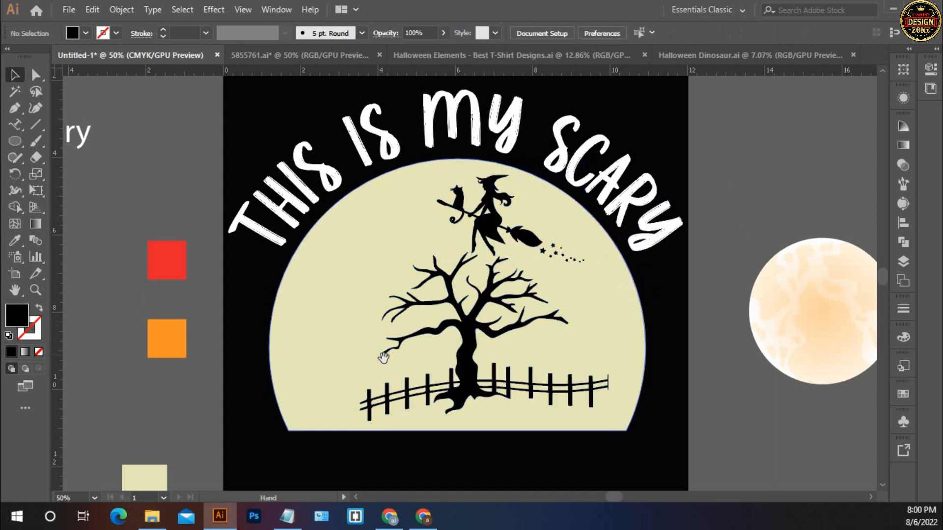
# - Place a copy of the haunted castle silhouette at the lower right of the moon, over the fence's end
pyautogui.moveTo(384, 358); pyautogui.dragTo(425, 239)
pyautogui.moveTo(346, 367); pyautogui.dragTo(442, 217)
pyautogui.moveTo(368, 347); pyautogui.dragTo(357, 262)
pyautogui.moveTo(162, 264)
pyautogui.mouseDown()
pyautogui.moveTo(267, 291)
pyautogui.moveTo(320, 354)
pyautogui.mouseUp()
pyautogui.moveTo(301, 322); pyautogui.dragTo(261, 364)
pyautogui.moveTo(370, 322); pyautogui.dragTo(319, 359)
pyautogui.click(229, 350)
pyautogui.moveTo(224, 364); pyautogui.dragTo(590, 274)
pyautogui.click(637, 318)
pyautogui.click(609, 299)
# - Nudge the castle copy down and slightly right so that its base rests on the moon's flat edge
pyautogui.press('Down')
pyautogui.press('Down')
pyautogui.press('Down')
pyautogui.press('Down')
pyautogui.press('Right')
pyautogui.press('Right')
pyautogui.press('Right')
pyautogui.press('Right')
pyautogui.press('Down')
pyautogui.press('Down')
pyautogui.press('Down')
pyautogui.click(714, 340)
pyautogui.moveTo(529, 350); pyautogui.dragTo(550, 350)
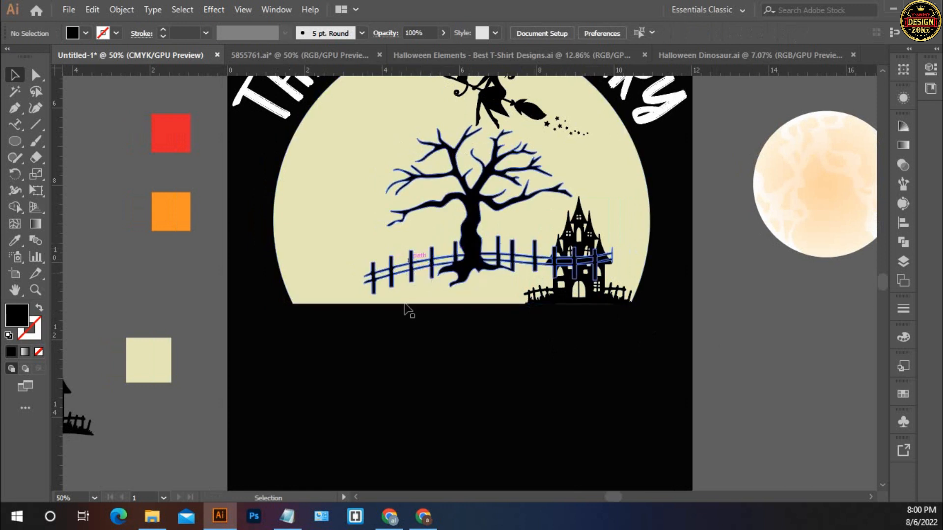
# - Place a copy of the gravestone row along the moon's flat edge, in front of the fence left of the tree
pyautogui.moveTo(287, 369); pyautogui.dragTo(456, 237)
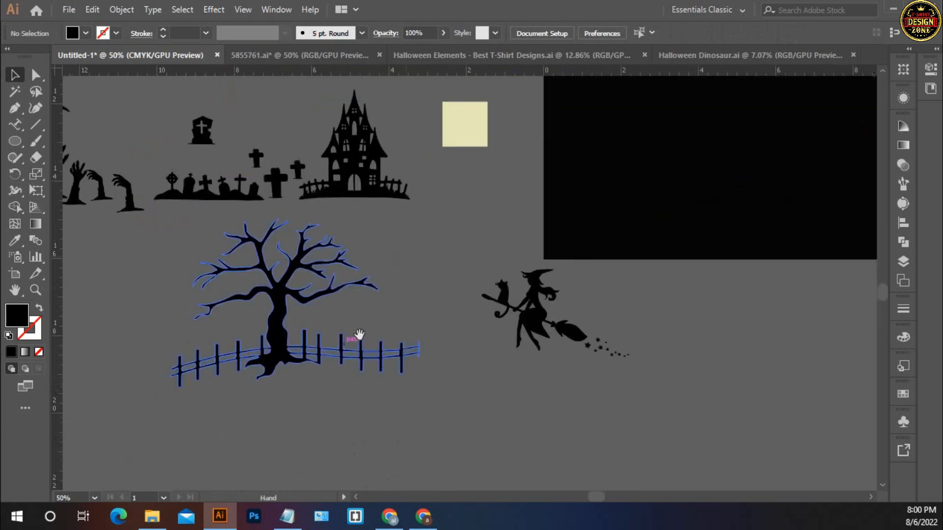
pyautogui.moveTo(270, 298); pyautogui.dragTo(290, 352)
pyautogui.moveTo(321, 263); pyautogui.dragTo(293, 294)
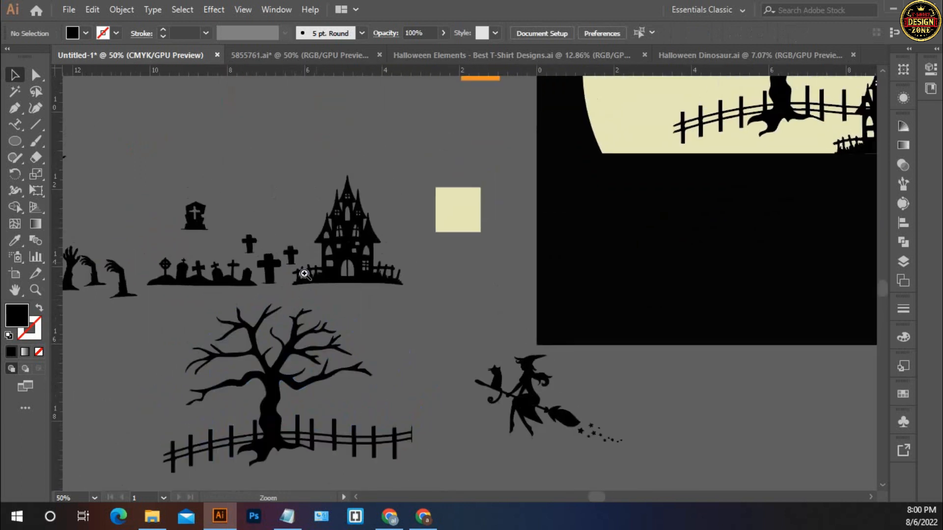
pyautogui.keyDown('ctrl'); pyautogui.click(305, 274); pyautogui.keyUp('ctrl')
pyautogui.moveTo(411, 279); pyautogui.dragTo(333, 296)
pyautogui.moveTo(372, 323); pyautogui.dragTo(316, 334)
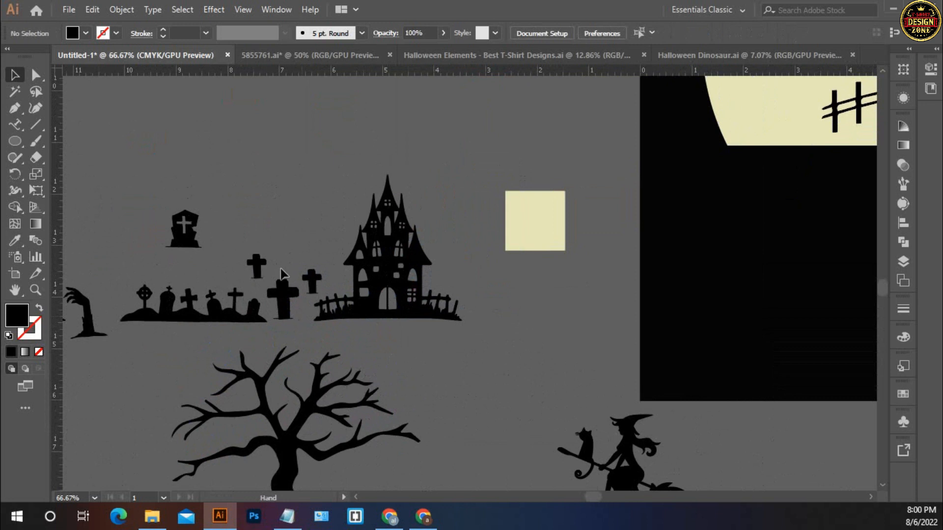
pyautogui.moveTo(407, 338); pyautogui.dragTo(430, 348)
pyautogui.moveTo(301, 333); pyautogui.dragTo(372, 272)
pyautogui.moveTo(499, 282); pyautogui.dragTo(442, 302)
pyautogui.click(268, 286)
pyautogui.moveTo(268, 286); pyautogui.dragTo(594, 245)
pyautogui.moveTo(535, 297); pyautogui.dragTo(290, 357)
pyautogui.moveTo(399, 297); pyautogui.dragTo(470, 275)
pyautogui.click(659, 255)
# - Group the three loose cross silhouettes beside the castle in the prepared elements
pyautogui.moveTo(289, 314); pyautogui.dragTo(349, 323)
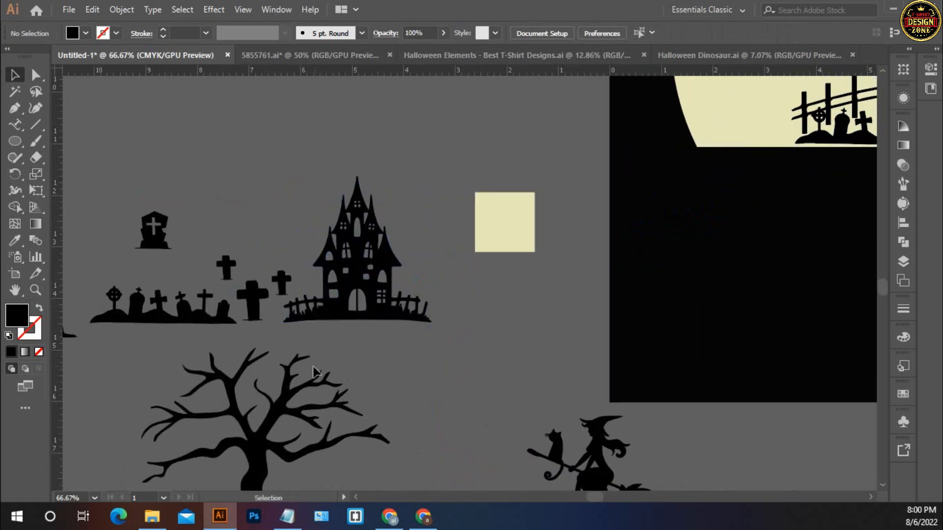
pyautogui.click(263, 303)
pyautogui.moveTo(252, 301); pyautogui.dragTo(442, 251)
pyautogui.moveTo(588, 213); pyautogui.dragTo(263, 303)
pyautogui.click(264, 246)
pyautogui.click(229, 267)
pyautogui.keyDown('shift'); pyautogui.click(278, 286); pyautogui.keyUp('shift')
pyautogui.keyDown('shift'); pyautogui.click(252, 316); pyautogui.keyUp('shift')
pyautogui.hotkey('ctrl', 'g')
pyautogui.click(298, 359)
# - Place a copy of the three-cross group on the moon's left side, beside the start of the fence
pyautogui.moveTo(423, 332); pyautogui.dragTo(313, 376)
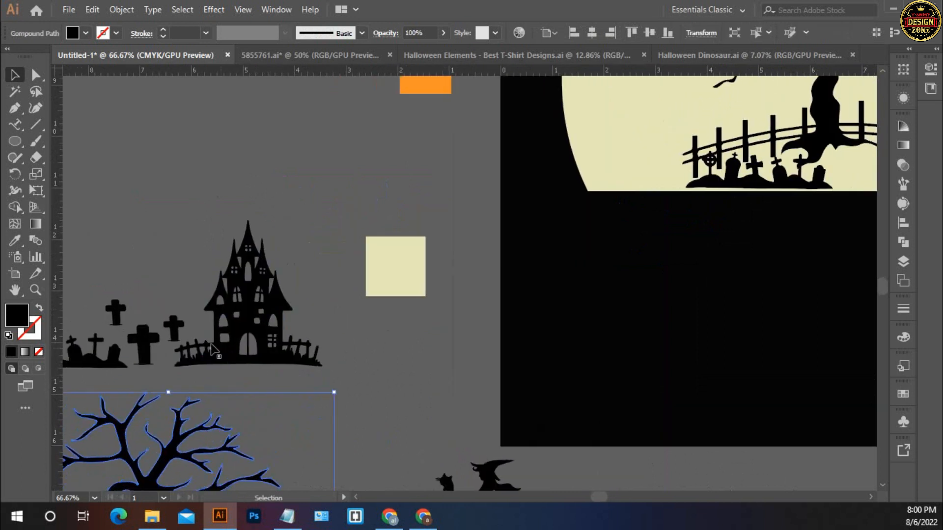
pyautogui.click(156, 339)
pyautogui.moveTo(156, 339); pyautogui.dragTo(569, 221)
pyautogui.moveTo(636, 273); pyautogui.dragTo(357, 329)
pyautogui.moveTo(283, 297); pyautogui.dragTo(375, 214)
pyautogui.click(409, 301)
pyautogui.moveTo(409, 300); pyautogui.dragTo(461, 313)
pyautogui.moveTo(300, 341); pyautogui.dragTo(499, 277)
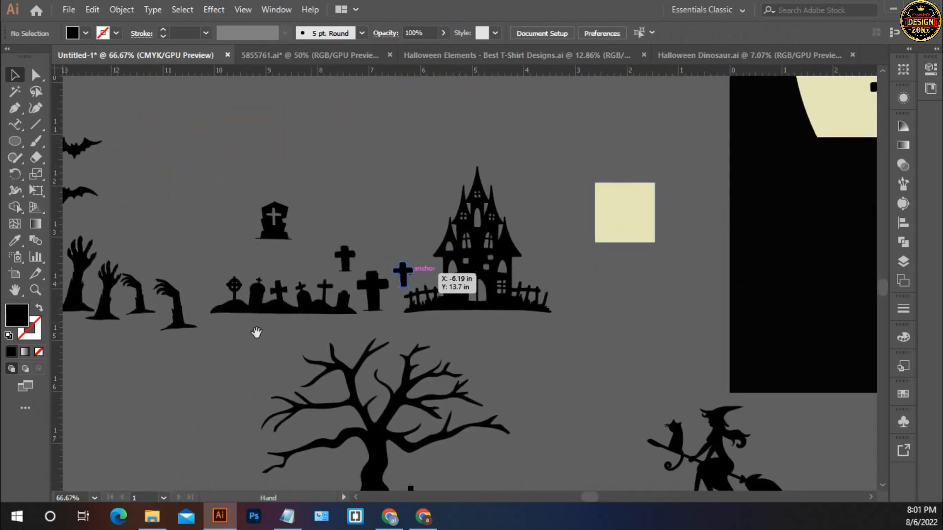
# - Examine the prepared zombie hands and the hand silhouettes in the Halloween Elements document, and return to the T-shirt design
pyautogui.moveTo(428, 256); pyautogui.dragTo(570, 224)
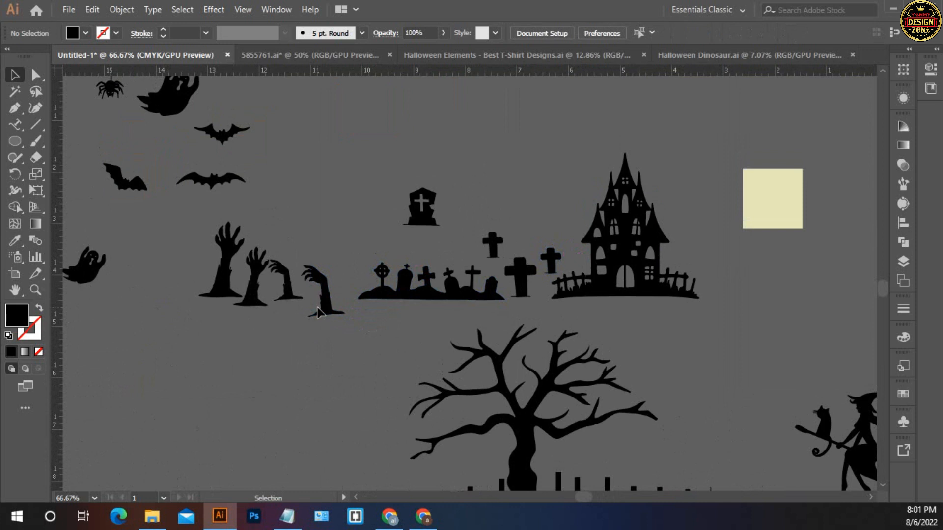
pyautogui.hotkey('ctrl', '-')
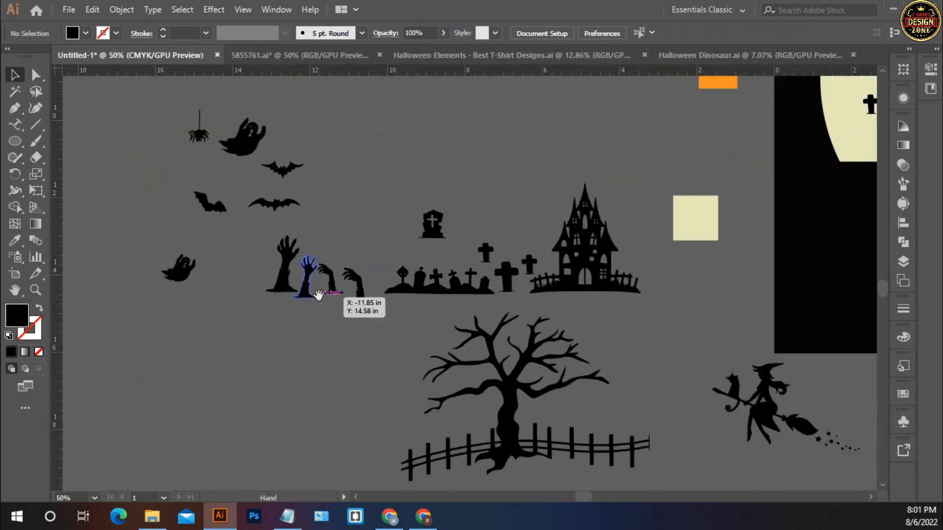
pyautogui.moveTo(366, 277); pyautogui.dragTo(188, 314)
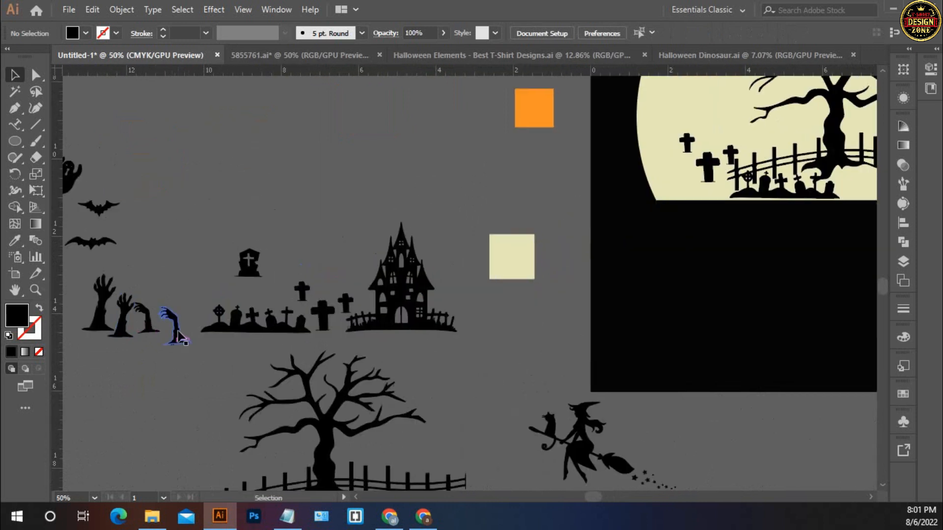
pyautogui.click(178, 336)
pyautogui.click(476, 54)
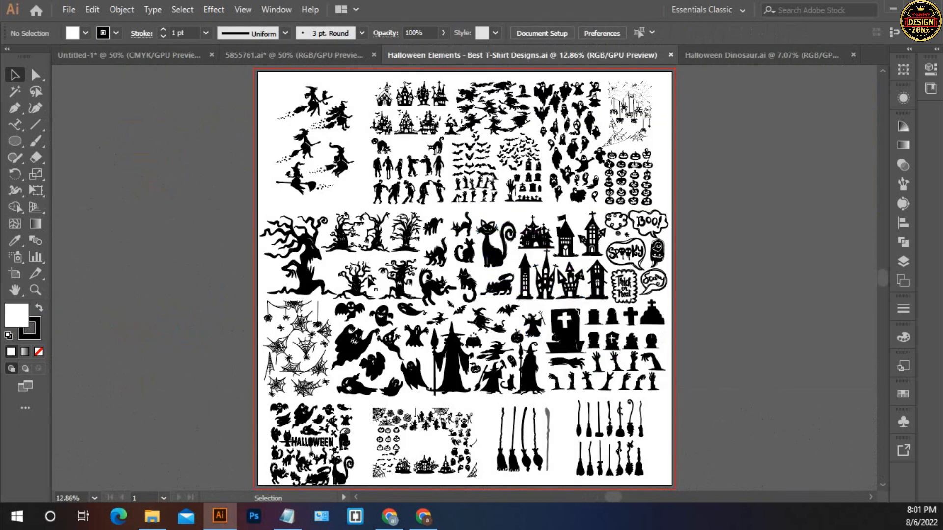
pyautogui.click(146, 56)
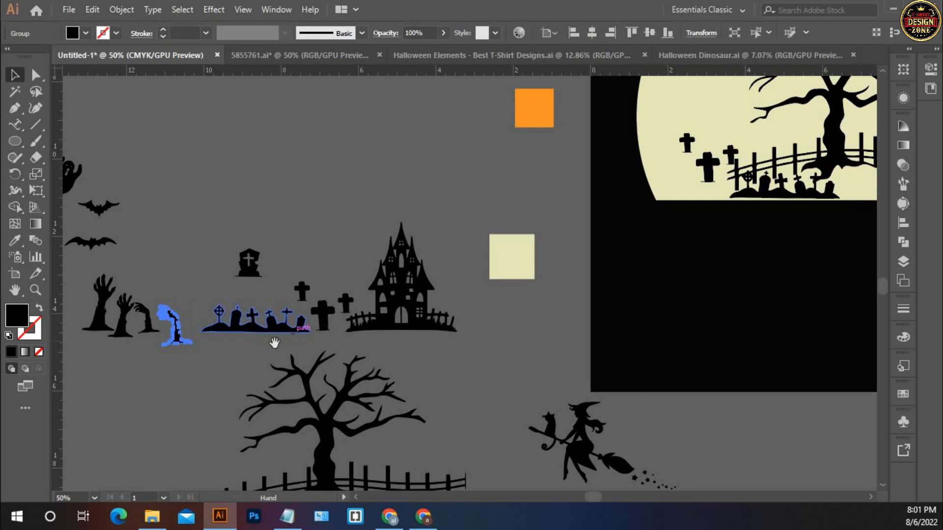
pyautogui.click(213, 375)
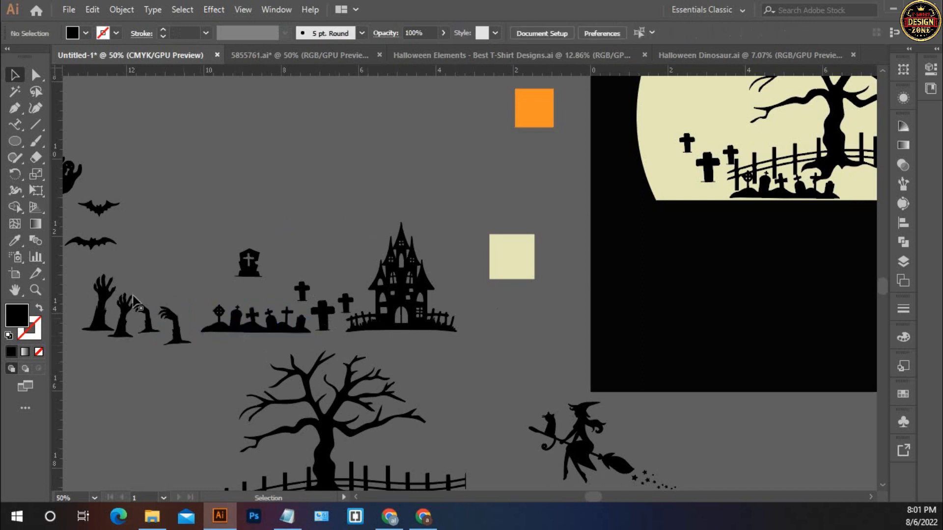
pyautogui.moveTo(168, 269); pyautogui.dragTo(239, 246)
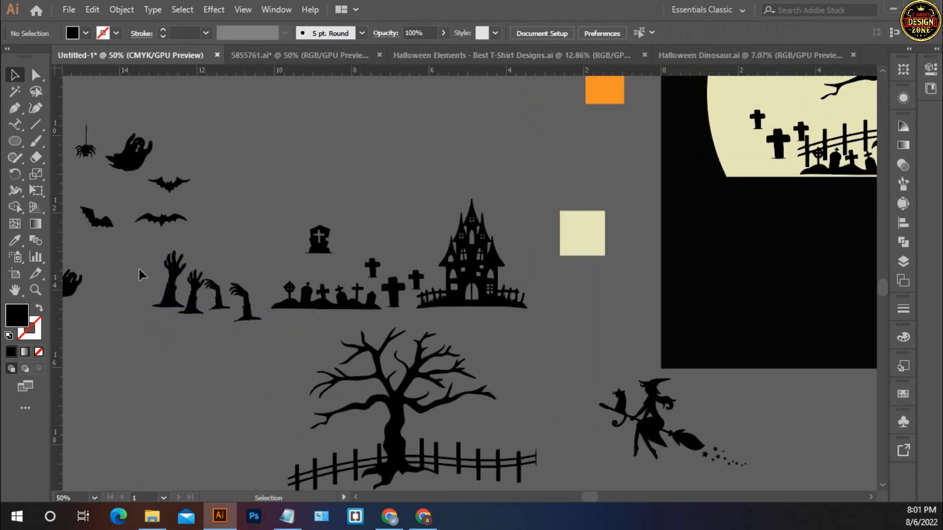
pyautogui.click(251, 312)
pyautogui.click(425, 139)
pyautogui.click(493, 55)
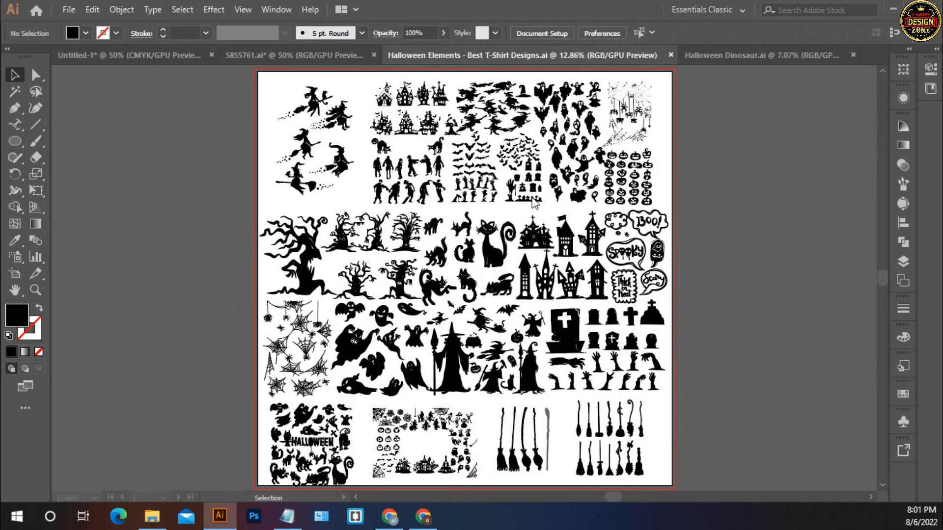
pyautogui.keyDown('ctrl'); pyautogui.click(483, 320); pyautogui.keyUp('ctrl')
pyautogui.keyDown('ctrl'); pyautogui.click(483, 321); pyautogui.keyUp('ctrl')
pyautogui.keyDown('ctrl'); pyautogui.click(571, 321); pyautogui.keyUp('ctrl')
pyautogui.keyDown('ctrl'); pyautogui.click(572, 322); pyautogui.keyUp('ctrl')
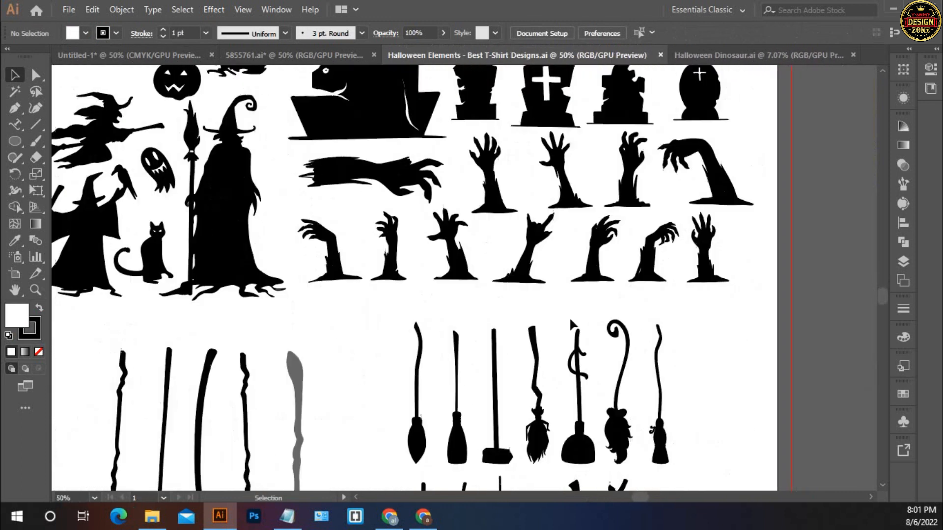
pyautogui.moveTo(720, 265); pyautogui.dragTo(585, 308)
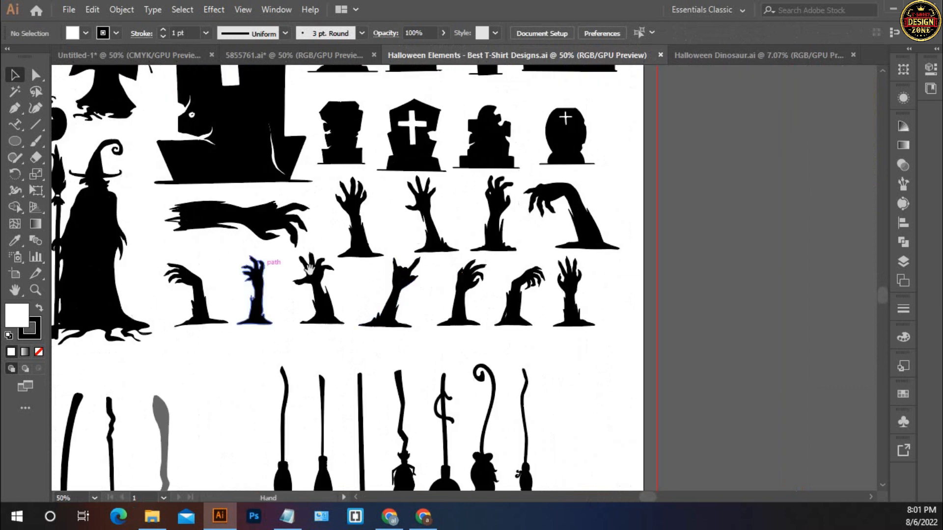
pyautogui.moveTo(309, 269); pyautogui.dragTo(470, 294)
pyautogui.moveTo(298, 257); pyautogui.dragTo(435, 258)
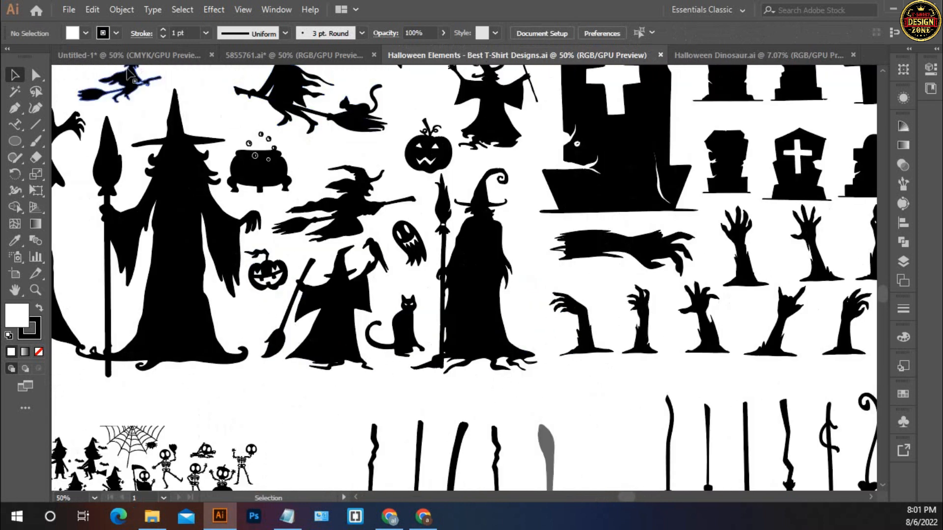
pyautogui.click(128, 55)
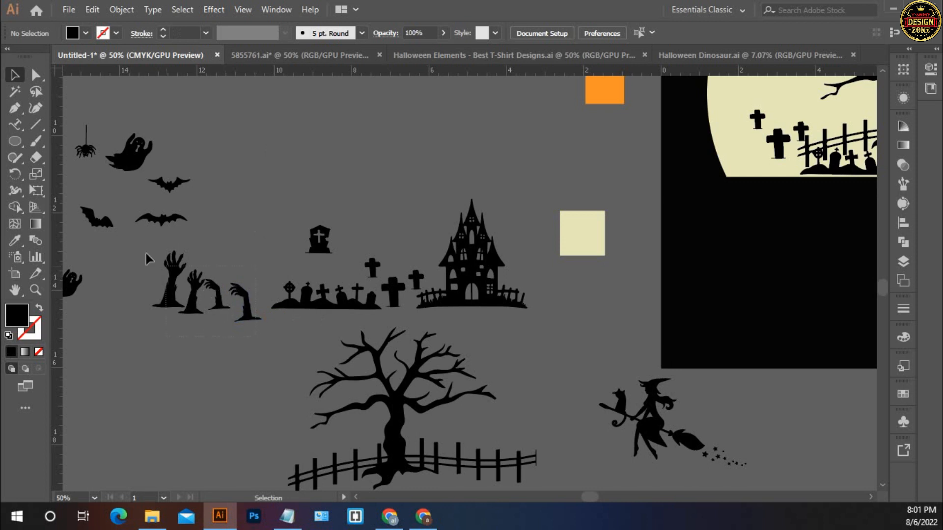
# - Place a copy of the four zombie hands at the moon's lower left, beside the gravestone row
pyautogui.moveTo(148, 258); pyautogui.dragTo(175, 343)
pyautogui.keyDown('alt'); pyautogui.moveTo(190, 300); pyautogui.dragTo(631, 198); pyautogui.keyUp('alt')
pyautogui.moveTo(541, 267); pyautogui.dragTo(255, 323)
pyautogui.moveTo(362, 267); pyautogui.dragTo(470, 235)
pyautogui.click(489, 301)
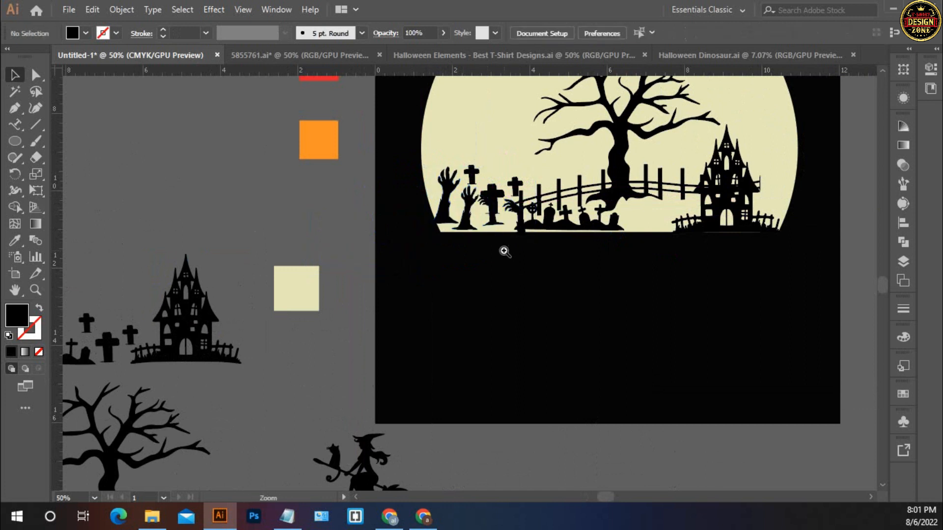
# - Move the three-cross group up and to the right, clear of the zombie hands on the moon
pyautogui.click(505, 252)
pyautogui.click(505, 252)
pyautogui.moveTo(389, 302); pyautogui.dragTo(378, 352)
pyautogui.moveTo(321, 301); pyautogui.dragTo(347, 326)
pyautogui.click(379, 341)
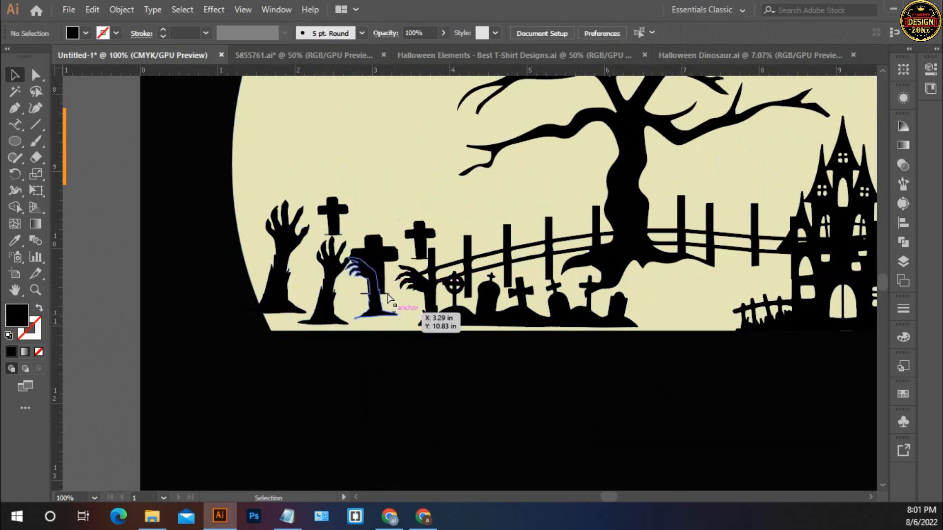
pyautogui.scroll(2, 388, 297)
pyautogui.click(433, 280)
pyautogui.moveTo(441, 266); pyautogui.dragTo(516, 201)
pyautogui.click(524, 394)
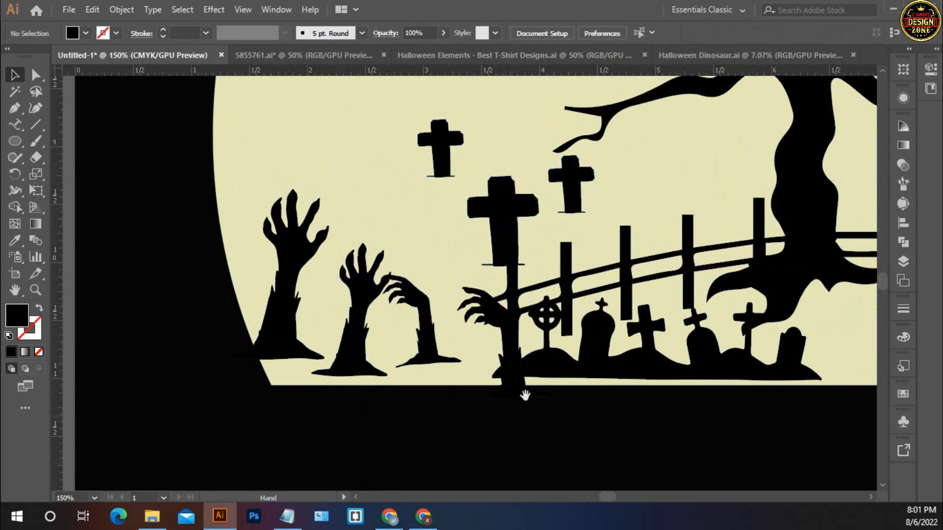
# - Move the third zombie hand down beside the gravestone row, and lift the fourth hand clear of the graves
pyautogui.moveTo(524, 394); pyautogui.dragTo(396, 371)
pyautogui.click(385, 365)
pyautogui.click(379, 405)
pyautogui.click(377, 354)
pyautogui.moveTo(378, 353); pyautogui.dragTo(338, 337)
pyautogui.click(331, 389)
pyautogui.moveTo(354, 386); pyautogui.dragTo(426, 373)
pyautogui.moveTo(370, 328); pyautogui.dragTo(366, 232)
pyautogui.click(346, 306)
# - Lower the first two zombie hands toward the moon's flat edge, and shift the raised fourth hand left above them
pyautogui.moveTo(297, 335); pyautogui.dragTo(317, 339)
pyautogui.click(301, 371)
pyautogui.moveTo(233, 296); pyautogui.dragTo(228, 323)
pyautogui.click(339, 383)
pyautogui.moveTo(384, 221); pyautogui.dragTo(223, 238)
pyautogui.click(330, 297)
# - Nudge the fenced tree on the moon two steps up and two steps to the right
pyautogui.moveTo(583, 402); pyautogui.dragTo(320, 324)
pyautogui.moveTo(484, 373); pyautogui.dragTo(447, 420)
pyautogui.click(423, 269)
pyautogui.press('Up')
pyautogui.press('Up')
pyautogui.press('Right')
pyautogui.press('Right')
pyautogui.click(419, 406)
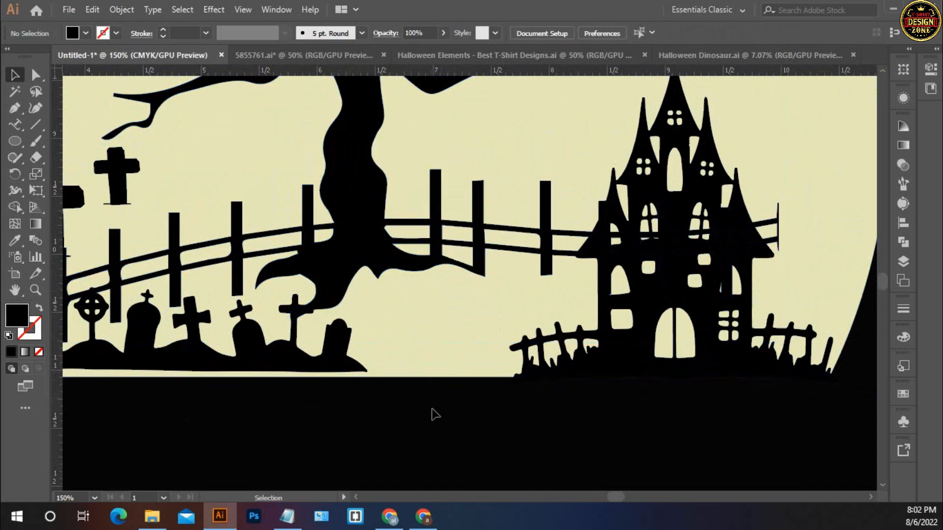
# - Nudge the gravestone row down so that its base meets the moon's flat edge
pyautogui.moveTo(514, 407); pyautogui.dragTo(788, 360)
pyautogui.click(522, 315)
pyautogui.press('Down')
pyautogui.press('Down')
pyautogui.press('Down')
pyautogui.press('Down')
pyautogui.press('Down')
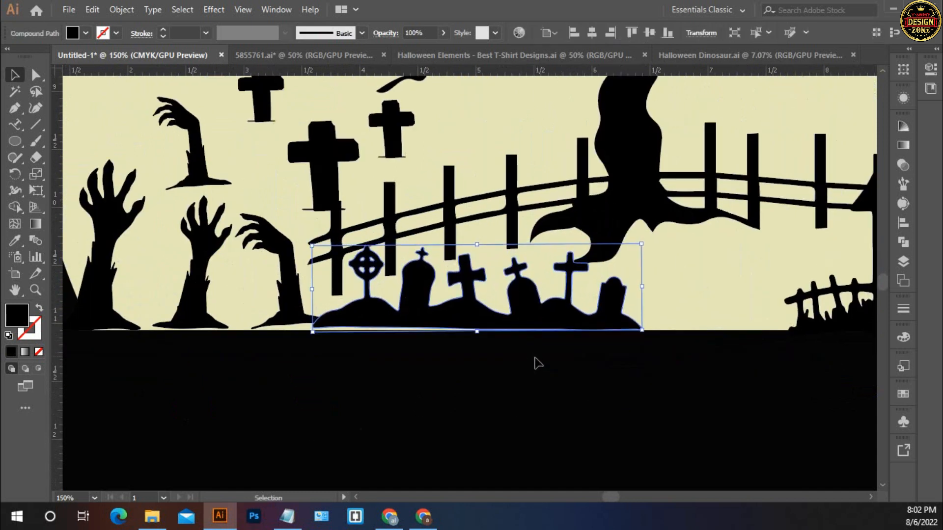
# - Nudge the gravestone row one more step down, and lower the zombie hand beside it until its base sinks below the moon's flat edge
pyautogui.press('Down')
pyautogui.click(506, 386)
pyautogui.moveTo(284, 304); pyautogui.dragTo(287, 306)
pyautogui.press('Down')
pyautogui.press('Down')
pyautogui.press('Down')
pyautogui.press('Down')
pyautogui.press('Down')
pyautogui.press('Down')
pyautogui.press('Down')
pyautogui.press('Down')
pyautogui.press('Down')
pyautogui.press('Down')
pyautogui.press('Down')
pyautogui.press('Down')
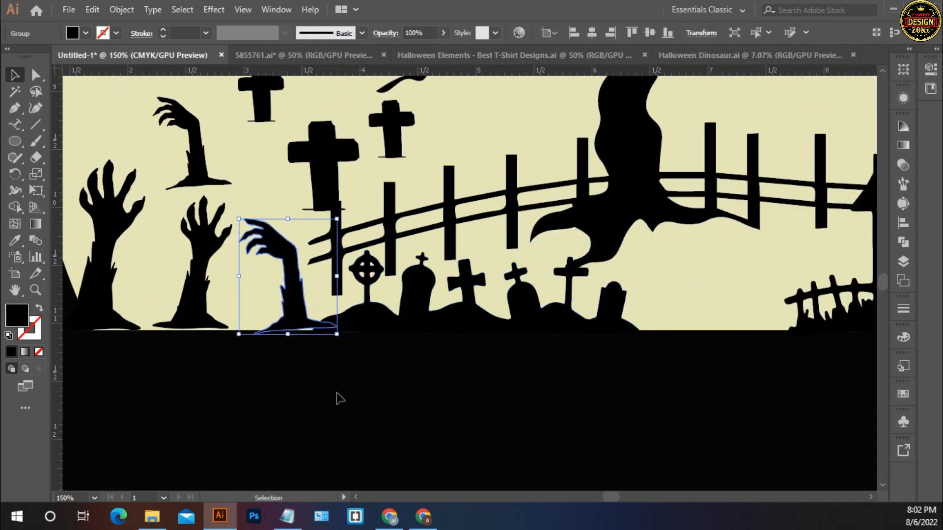
pyautogui.click(343, 423)
# - Nudge the second zombie hand down until its base disappears below the moon's flat edge
pyautogui.click(206, 315)
pyautogui.press('Down')
pyautogui.press('Down')
pyautogui.press('Down')
pyautogui.press('Down')
pyautogui.press('Down')
pyautogui.press('Down')
pyautogui.press('Down')
pyautogui.press('Down')
pyautogui.press('Down')
pyautogui.press('Down')
pyautogui.press('Down')
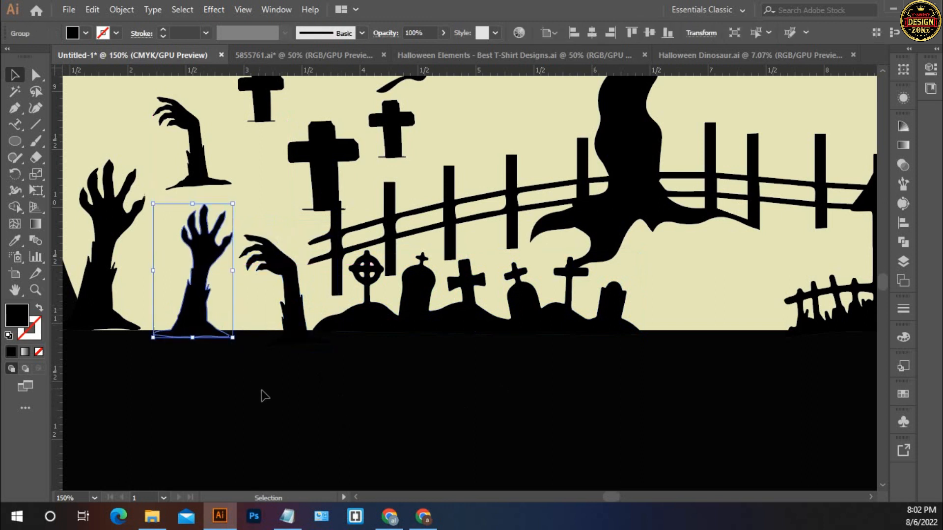
pyautogui.click(271, 400)
# - Nudge the leftmost zombie hand down so that its base sinks into the black background
pyautogui.click(129, 330)
pyautogui.press('Down')
pyautogui.press('Down')
pyautogui.press('Down')
pyautogui.press('Down')
pyautogui.press('Down')
pyautogui.press('Down')
pyautogui.press('Down')
pyautogui.press('Down')
pyautogui.press('Down')
pyautogui.click(250, 393)
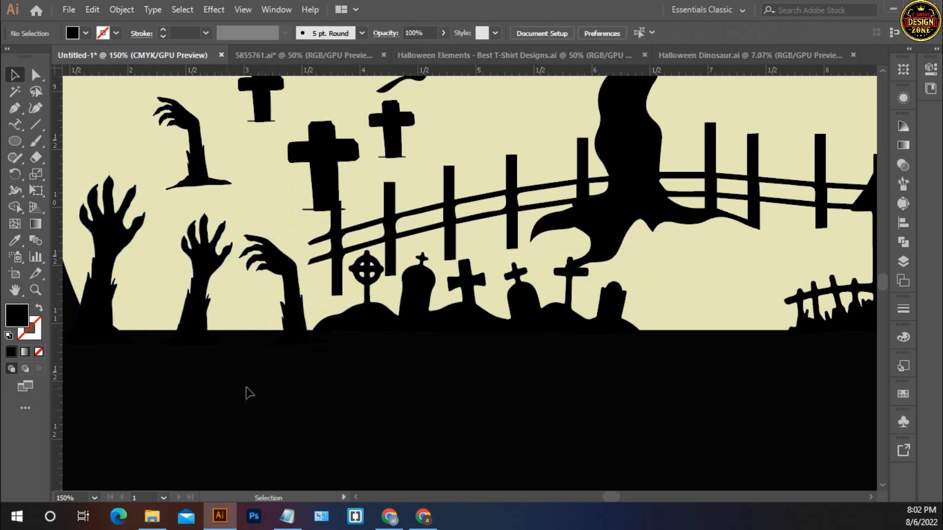
# - Move the raised fourth zombie hand to the right end of the gravestone row, sinking its base below the moon's flat edge
pyautogui.click(201, 178)
pyautogui.click(409, 409)
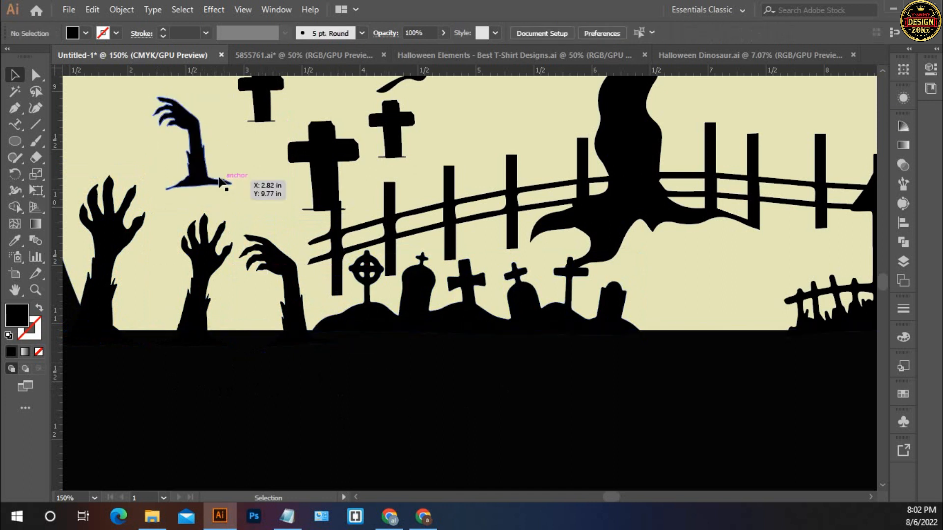
pyautogui.click(198, 176)
pyautogui.moveTo(197, 176); pyautogui.dragTo(681, 355)
pyautogui.click(659, 426)
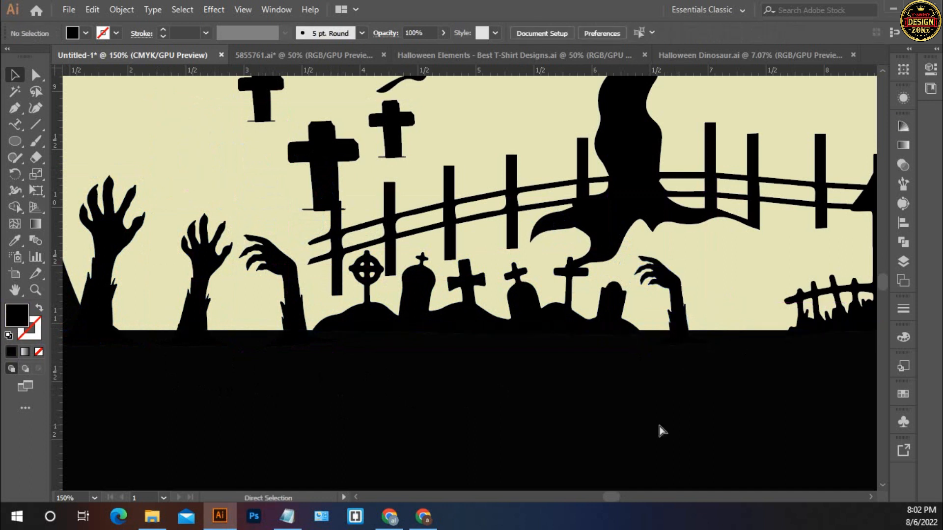
# - Copy the cross-engraved tombstone from the spare elements into the gap between the fourth zombie hand and the castle
pyautogui.hotkey('ctrl', '0')
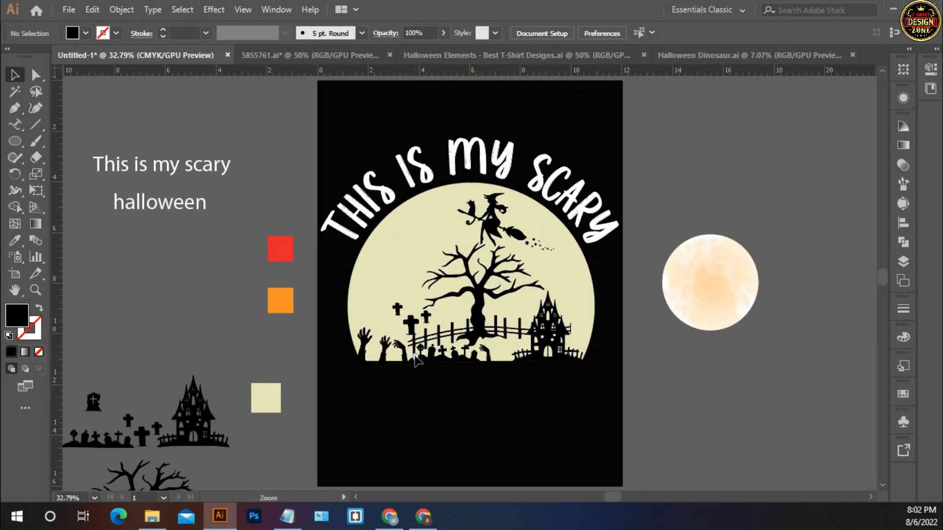
pyautogui.hotkey('ctrl', '=')
pyautogui.moveTo(253, 353); pyautogui.dragTo(434, 244)
pyautogui.moveTo(399, 301); pyautogui.dragTo(477, 339)
pyautogui.moveTo(388, 278); pyautogui.dragTo(354, 335)
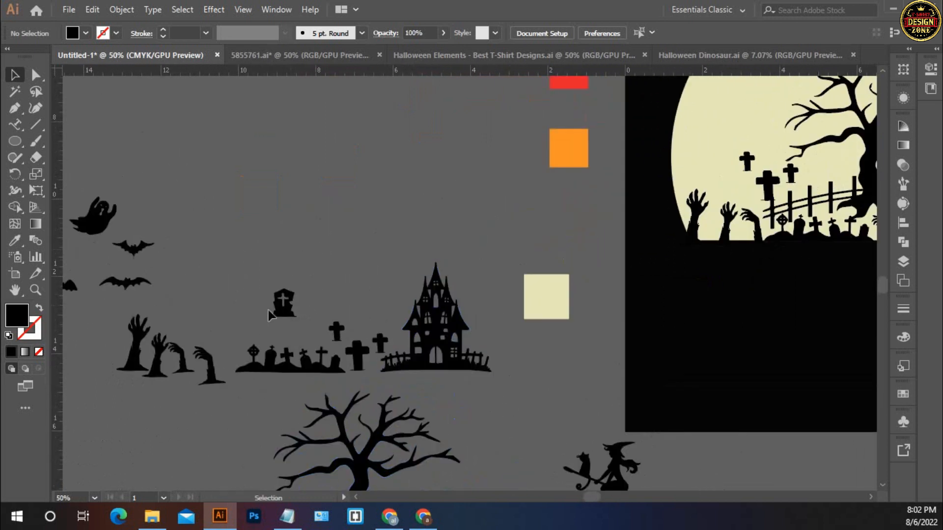
pyautogui.click(289, 313)
pyautogui.moveTo(349, 295); pyautogui.dragTo(634, 236)
pyautogui.moveTo(669, 297); pyautogui.dragTo(324, 369)
pyautogui.moveTo(277, 309); pyautogui.dragTo(551, 301)
pyautogui.click(530, 337)
pyautogui.scroll(5, 524, 311)
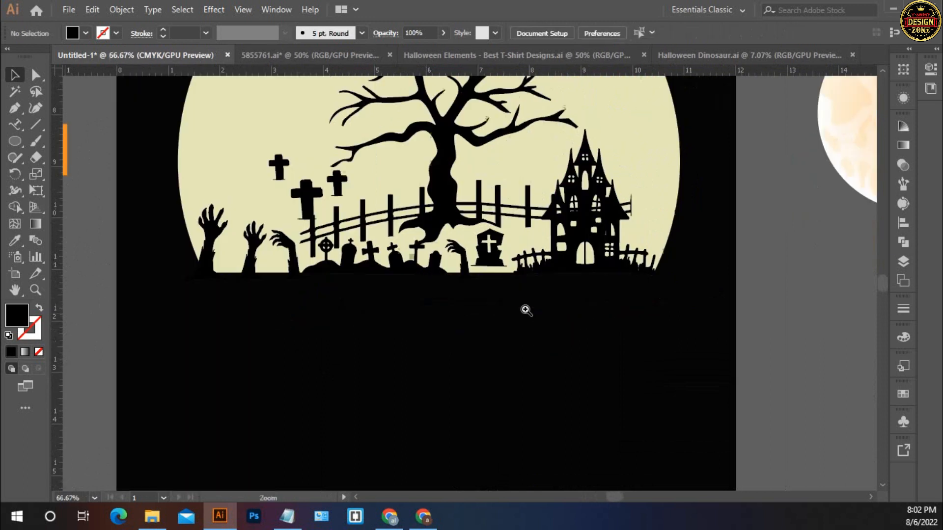
# - Enlarge the tombstone beside the castle so that its base reaches the moon's flat edge
pyautogui.click(477, 282)
pyautogui.moveTo(499, 289); pyautogui.dragTo(510, 301)
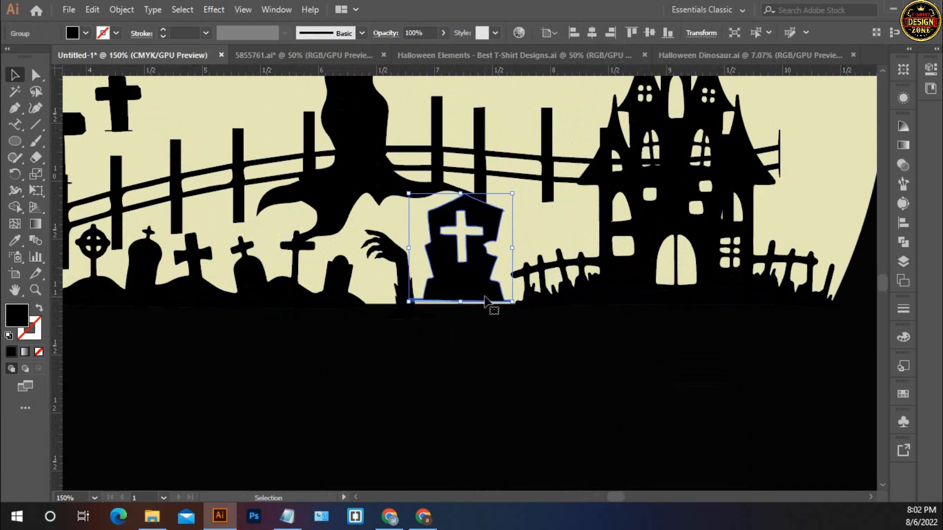
pyautogui.click(480, 318)
# - Duplicate the tombstone and place the copy above the two leftmost zombie hands, beside the crosses
pyautogui.moveTo(448, 353); pyautogui.dragTo(724, 393)
pyautogui.moveTo(732, 339); pyautogui.dragTo(193, 192)
pyautogui.moveTo(244, 228); pyautogui.dragTo(241, 225)
pyautogui.click(245, 232)
pyautogui.moveTo(186, 195); pyautogui.dragTo(167, 188)
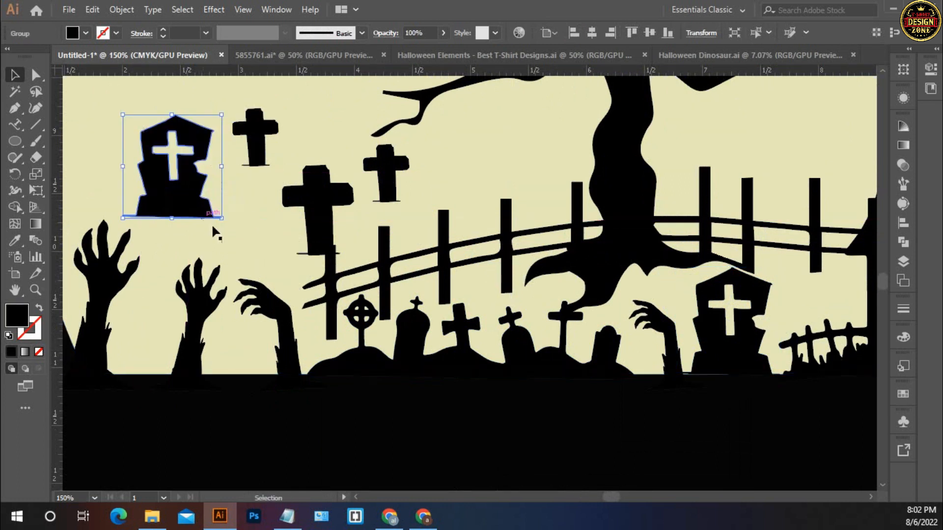
pyautogui.moveTo(232, 216); pyautogui.dragTo(200, 234)
# - Place another tombstone copy between the crosses and the tree trunk, reduced in size, under the left branches
pyautogui.moveTo(137, 204); pyautogui.dragTo(447, 175)
pyautogui.moveTo(498, 159); pyautogui.dragTo(477, 174)
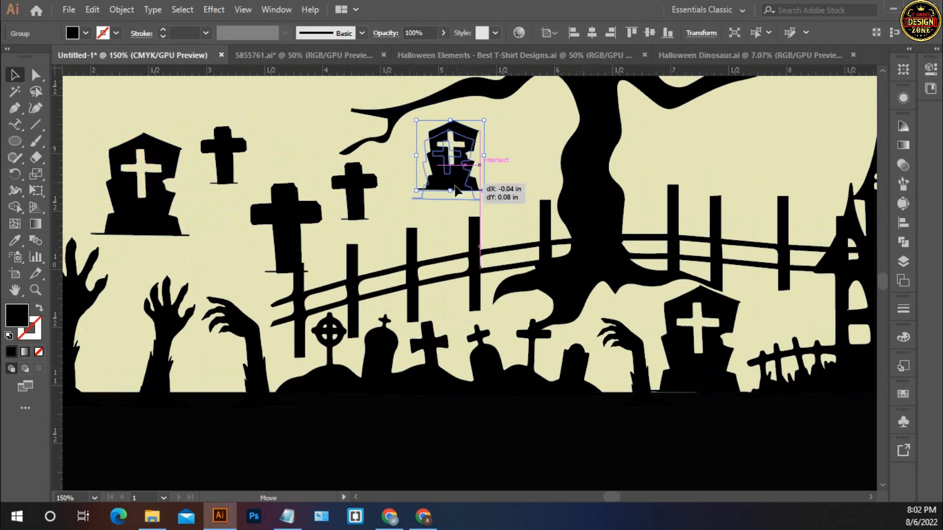
pyautogui.click(482, 180)
pyautogui.hotkey('ctrl', '0')
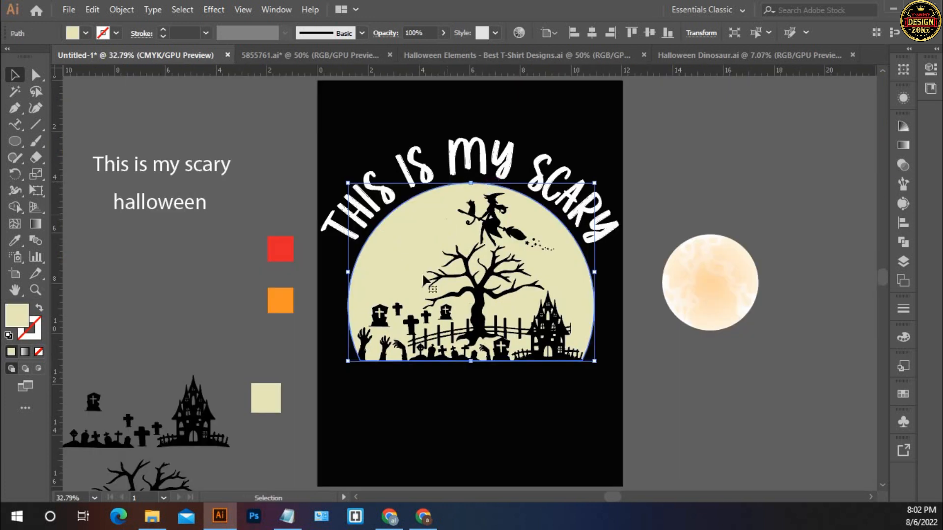
pyautogui.click(503, 443)
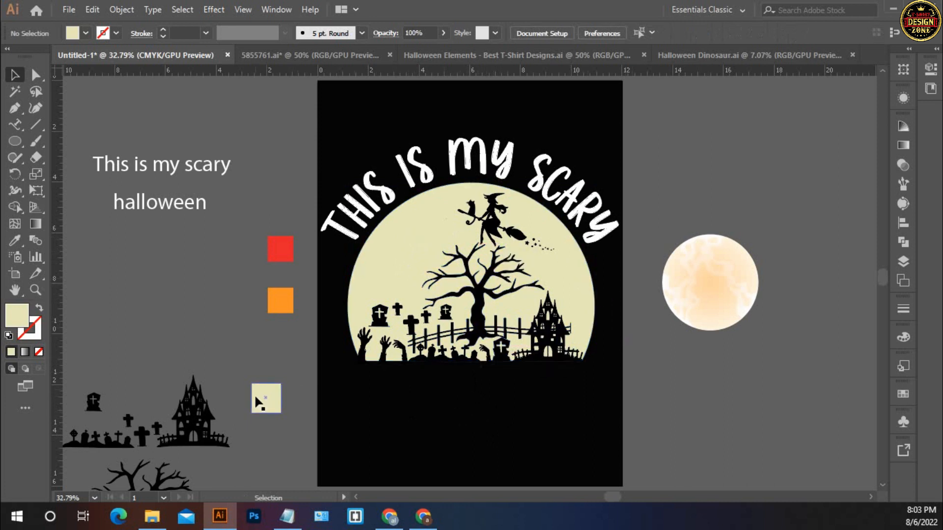
# - Copy the spare spider, larger ghost and three bats, and place the copies beside the colour swatches near the artboard
pyautogui.moveTo(187, 445); pyautogui.dragTo(433, 304)
pyautogui.keyDown('ctrl'); pyautogui.click(313, 269); pyautogui.keyUp('ctrl')
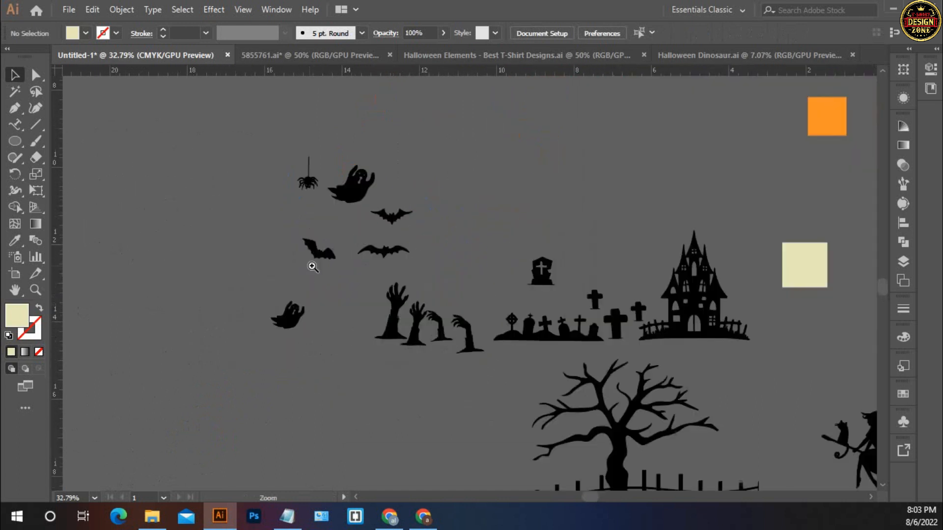
pyautogui.moveTo(484, 243); pyautogui.dragTo(370, 291)
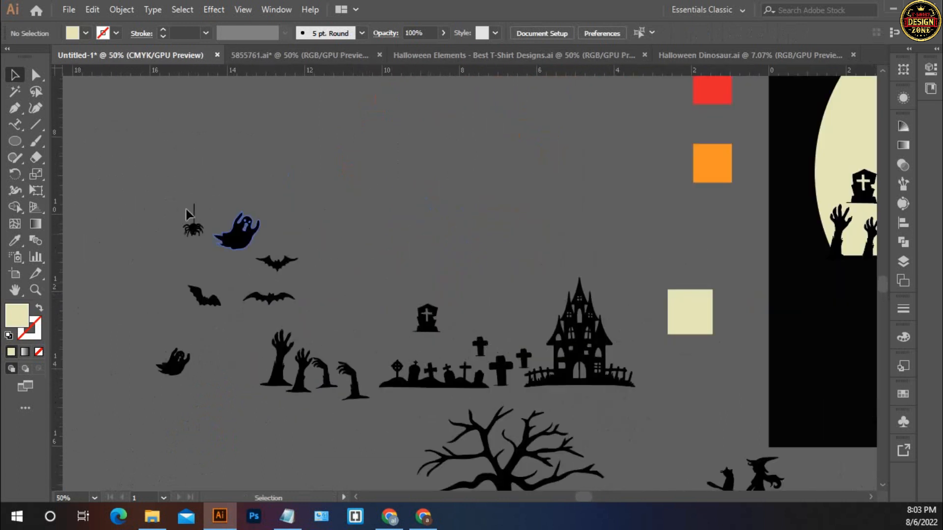
pyautogui.moveTo(294, 315); pyautogui.dragTo(295, 316)
pyautogui.moveTo(285, 263); pyautogui.dragTo(535, 194)
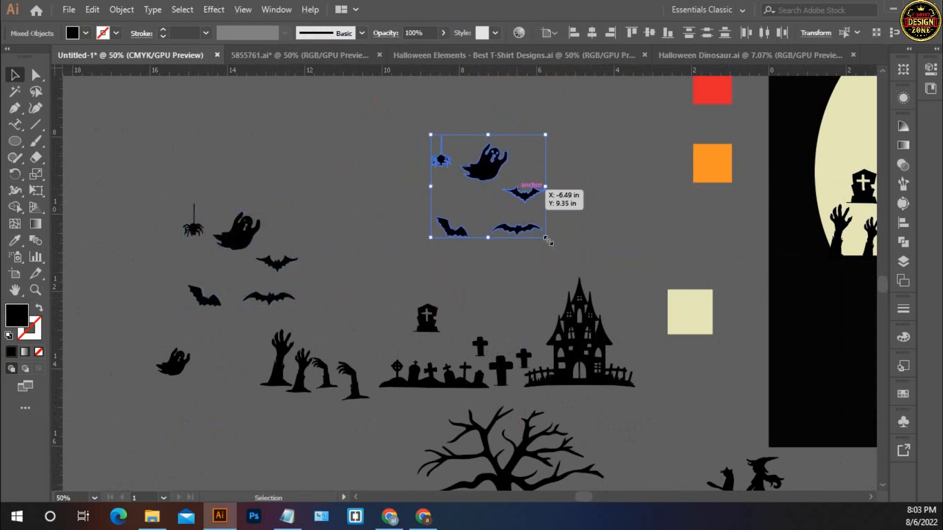
pyautogui.moveTo(545, 257); pyautogui.dragTo(244, 339)
pyautogui.moveTo(135, 271); pyautogui.dragTo(303, 268)
pyautogui.click(350, 352)
pyautogui.moveTo(379, 356); pyautogui.dragTo(296, 359)
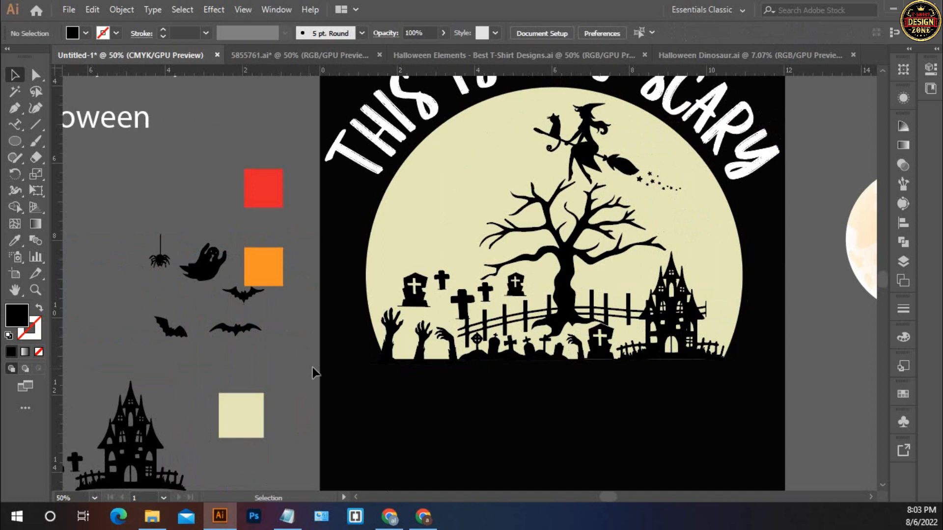
# - Place the ghost enlarged on the moon's left side, and add a copy of the wide bat above it
pyautogui.click(213, 277)
pyautogui.moveTo(373, 187); pyautogui.dragTo(465, 226)
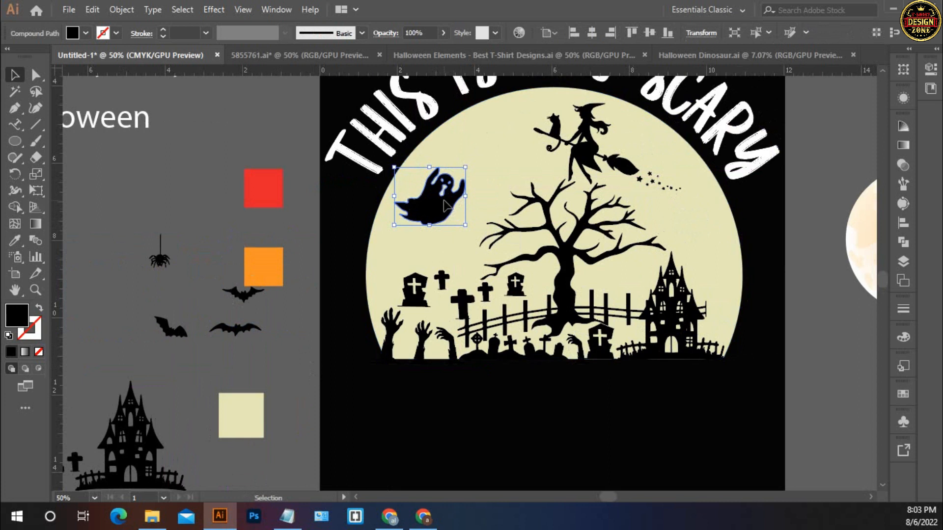
pyautogui.click(273, 307)
pyautogui.moveTo(237, 332); pyautogui.dragTo(491, 154)
pyautogui.click(277, 324)
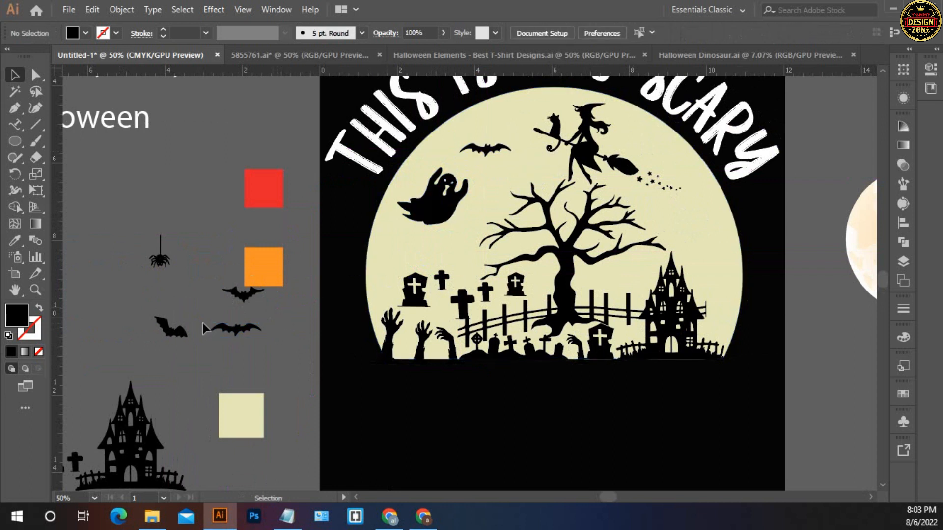
# - Place the tilted bat between the ghost and the witch, shift the upper bat left, and put the wide bat below the ghost
pyautogui.click(167, 331)
pyautogui.doubleClick(166, 332)
pyautogui.doubleClick(287, 302)
pyautogui.moveTo(181, 330); pyautogui.dragTo(475, 141)
pyautogui.moveTo(506, 173); pyautogui.dragTo(503, 178)
pyautogui.click(270, 335)
pyautogui.moveTo(238, 330); pyautogui.dragTo(439, 247)
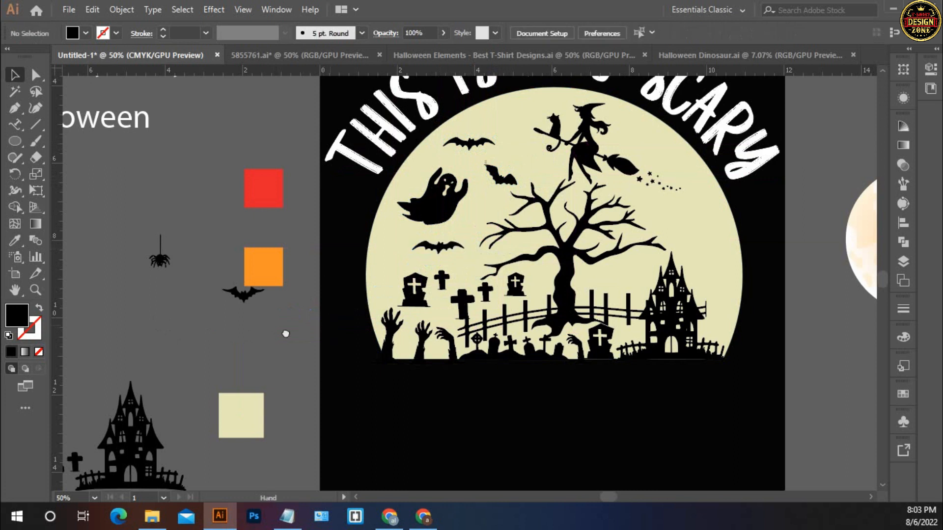
# - Place the remaining bat between the ghost and the tree's left branches
pyautogui.moveTo(285, 334); pyautogui.dragTo(218, 350)
pyautogui.moveTo(184, 320); pyautogui.dragTo(432, 227)
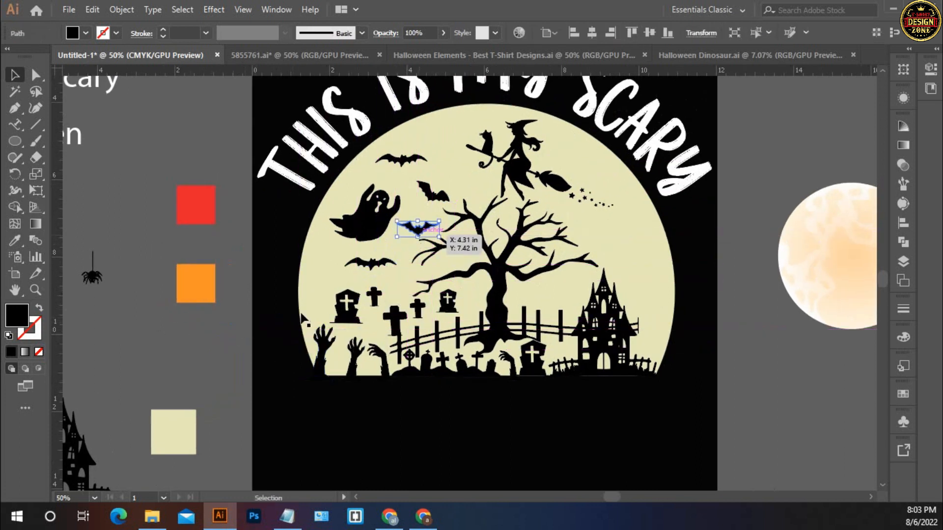
pyautogui.click(182, 360)
# - Hang the spider by its thread from the tree's lower right branch, near the castle
pyautogui.moveTo(180, 358); pyautogui.dragTo(212, 340)
pyautogui.moveTo(118, 237); pyautogui.dragTo(624, 279)
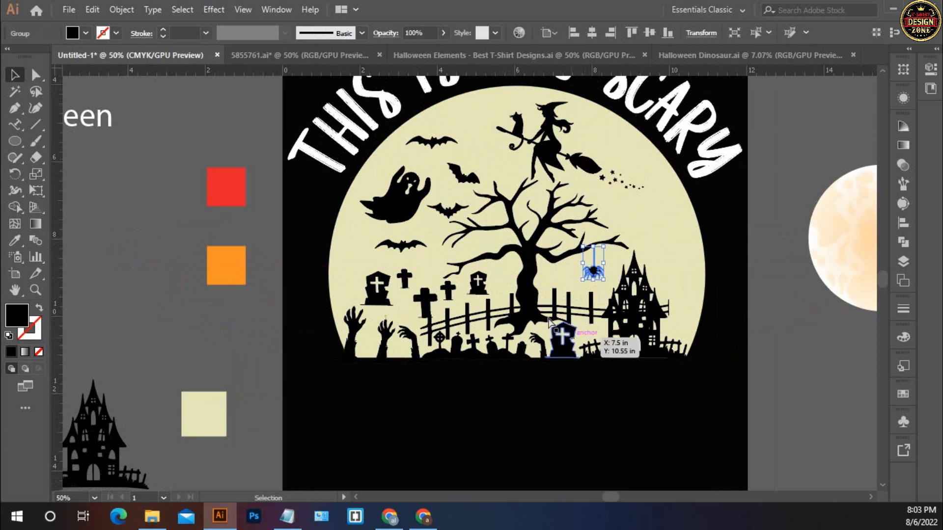
pyautogui.keyDown('ctrl'); pyautogui.click(545, 301); pyautogui.keyUp('ctrl')
pyautogui.keyDown('ctrl'); pyautogui.click(504, 285); pyautogui.keyUp('ctrl')
pyautogui.keyDown('ctrl'); pyautogui.click(503, 285); pyautogui.keyUp('ctrl')
pyautogui.keyDown('ctrl'); pyautogui.click(503, 285); pyautogui.keyUp('ctrl')
pyautogui.moveTo(476, 214); pyautogui.dragTo(484, 350)
pyautogui.moveTo(432, 308); pyautogui.dragTo(441, 290)
pyautogui.click(392, 334)
pyautogui.moveTo(354, 342); pyautogui.dragTo(680, 319)
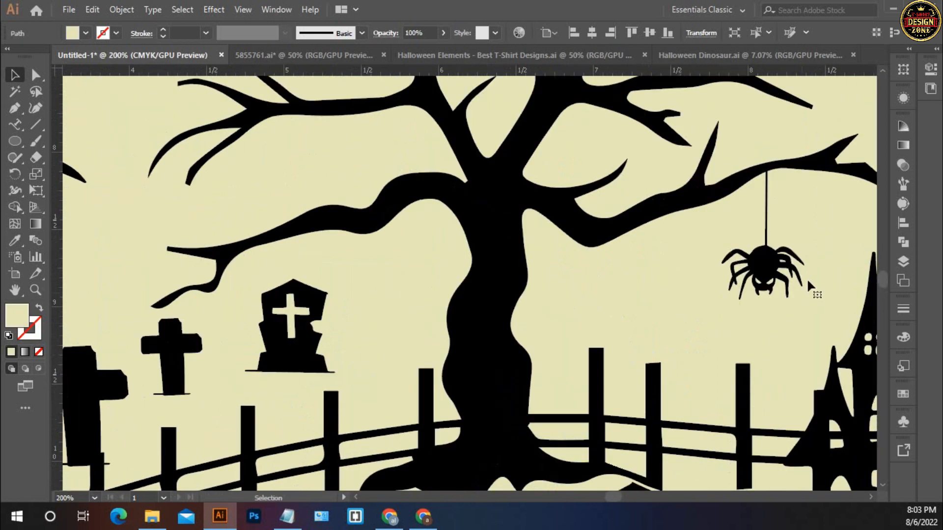
# - Hang a smaller copy of the spider from the tree's lower left branch
pyautogui.click(770, 272)
pyautogui.moveTo(770, 272); pyautogui.dragTo(384, 328)
pyautogui.moveTo(421, 291); pyautogui.dragTo(383, 264)
pyautogui.click(409, 289)
# - Duplicate the small spider and hang the copy from the tree's upper left branch
pyautogui.press('space')
pyautogui.moveTo(427, 360); pyautogui.dragTo(485, 432)
pyautogui.moveTo(435, 357); pyautogui.dragTo(328, 247)
pyautogui.click(412, 241)
pyautogui.press('space')
pyautogui.moveTo(412, 241); pyautogui.dragTo(327, 280)
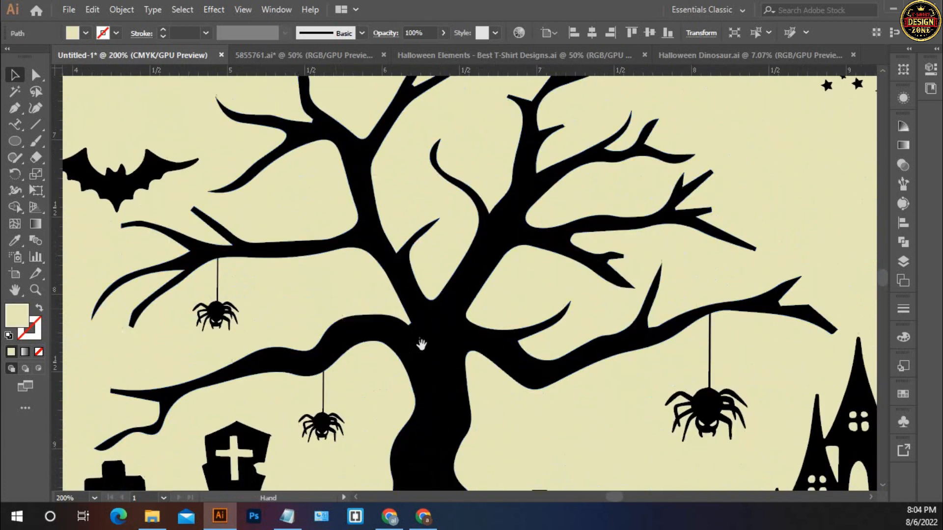
# - Hang another small spider copy from the right branch, between the trunk and the large spider
pyautogui.moveTo(442, 361); pyautogui.dragTo(442, 245)
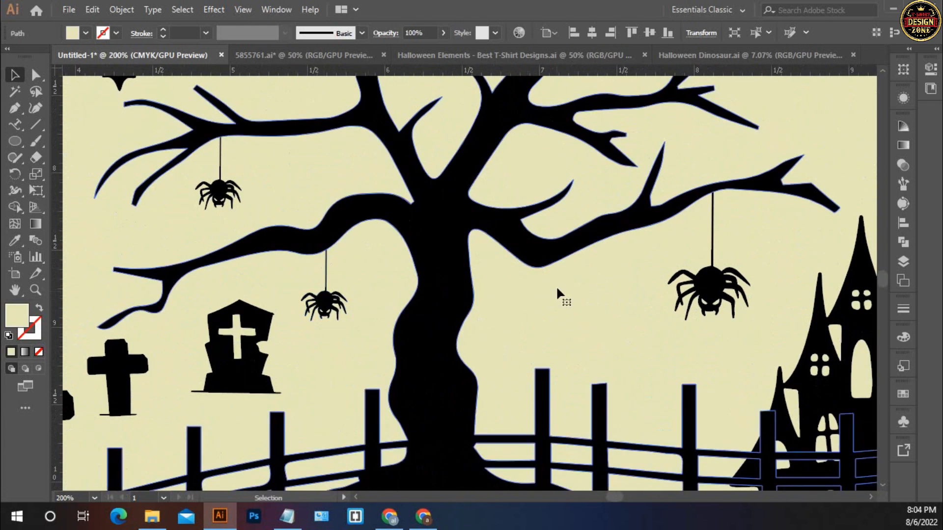
pyautogui.moveTo(333, 304); pyautogui.dragTo(575, 301)
pyautogui.click(622, 325)
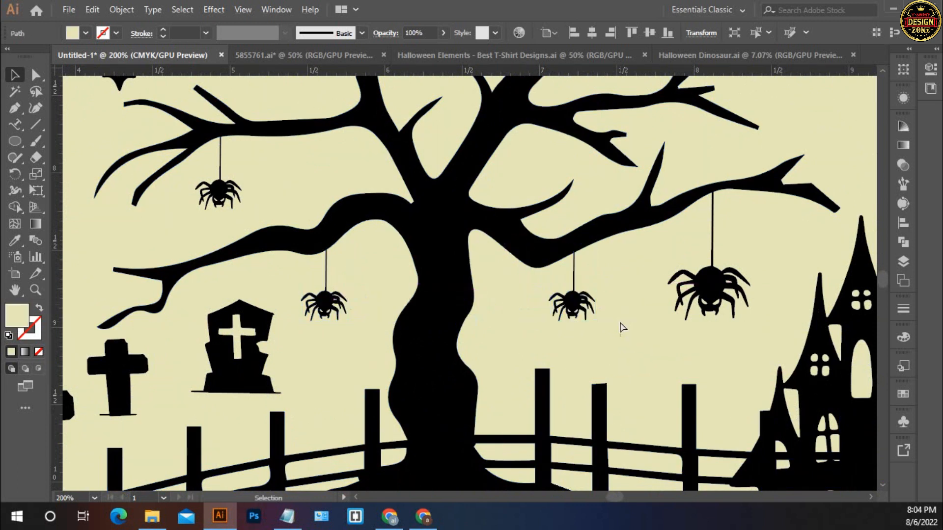
pyautogui.hotkey('ctrl', '0')
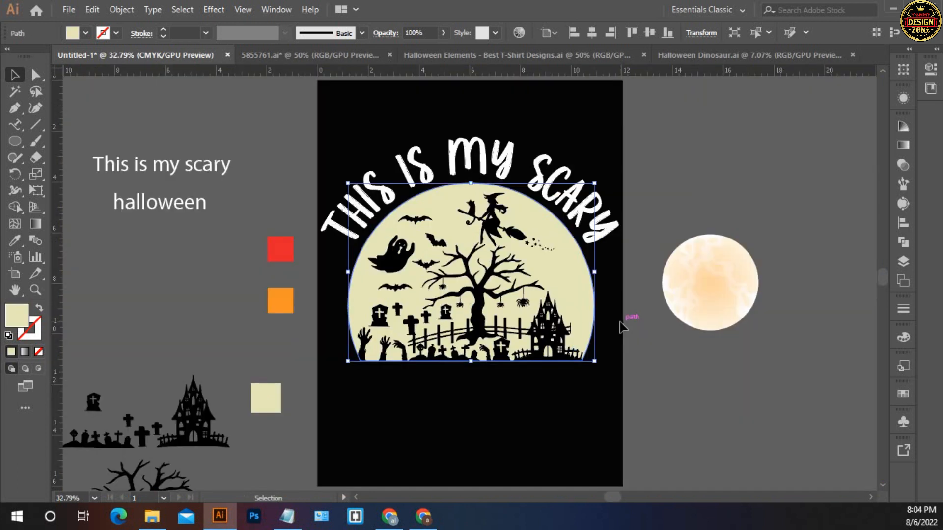
pyautogui.click(655, 374)
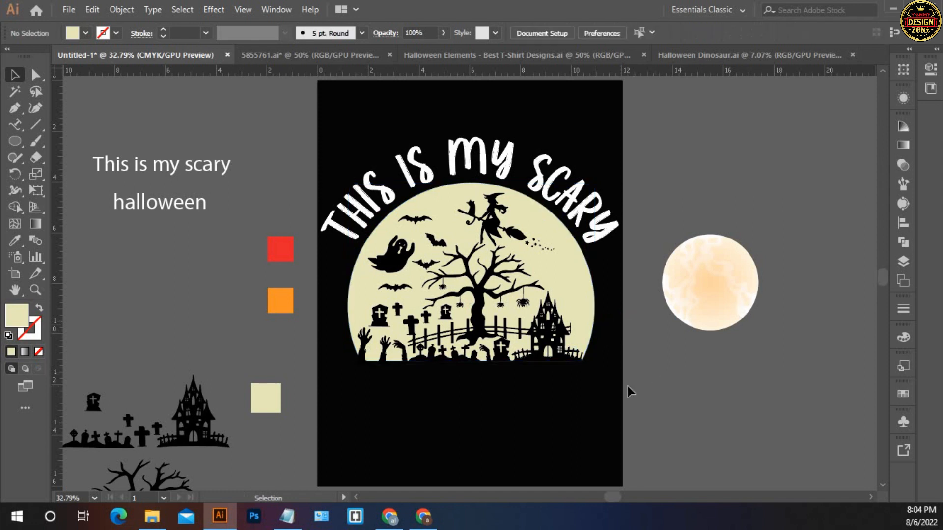
# - Copy the spare flying witch onto the moon's right edge, above the castle
pyautogui.scroll(-5, 488, 389)
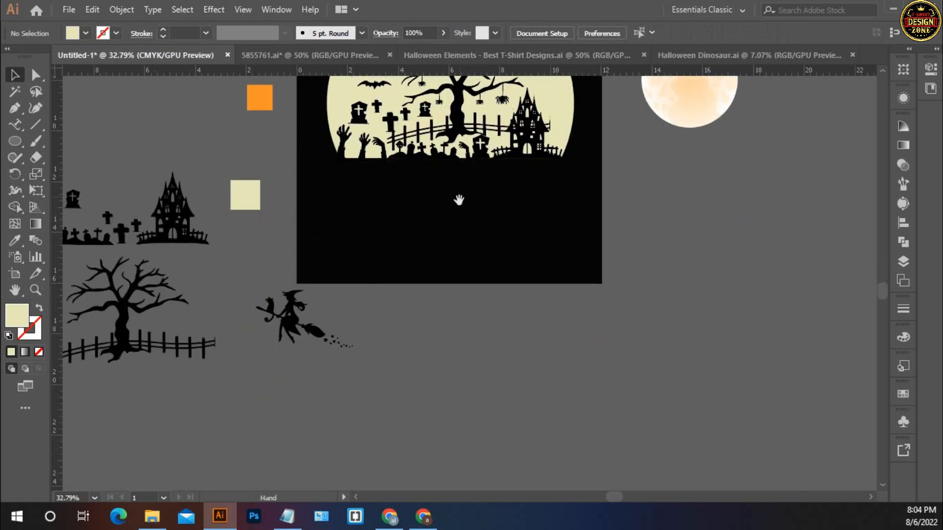
pyautogui.scroll(2, 459, 200)
pyautogui.moveTo(331, 388); pyautogui.dragTo(486, 226)
pyautogui.moveTo(546, 193); pyautogui.dragTo(578, 152)
pyautogui.click(640, 235)
# - Shrink the second witch and shift her left so that she sits inside the moon above the castle
pyautogui.hotkey('ctrl', 'space')
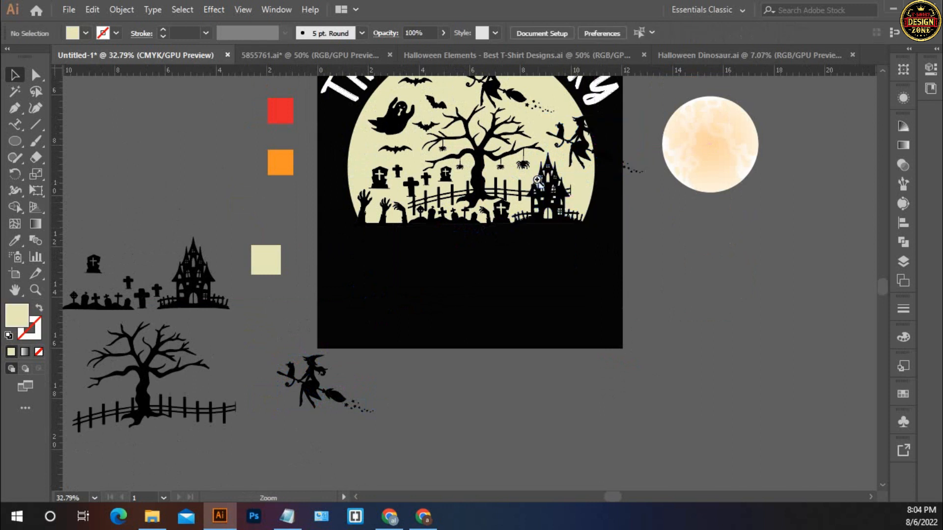
pyautogui.keyDown('ctrl'); pyautogui.click(540, 179); pyautogui.keyUp('ctrl')
pyautogui.keyDown('ctrl'); pyautogui.click(540, 181); pyautogui.keyUp('ctrl')
pyautogui.press('space')
pyautogui.moveTo(457, 280); pyautogui.dragTo(533, 242)
pyautogui.click(584, 327)
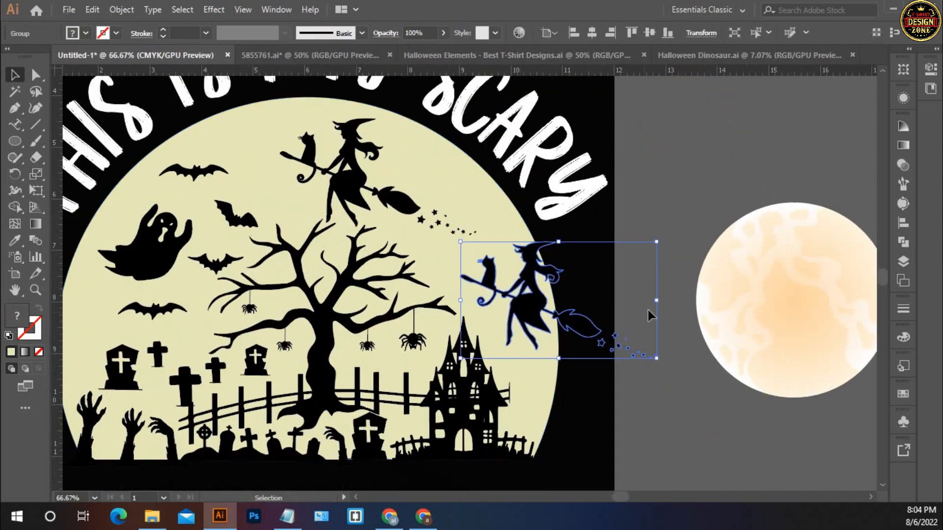
pyautogui.moveTo(659, 301); pyautogui.dragTo(628, 300)
pyautogui.click(650, 333)
pyautogui.moveTo(511, 301); pyautogui.dragTo(499, 301)
pyautogui.click(641, 320)
# - Reduce the second witch further and reposition her so that her star trail fits within the moon's right edge
pyautogui.hotkey('ctrl', 'space')
pyautogui.keyDown('ctrl'); pyautogui.click(475, 297); pyautogui.keyUp('ctrl')
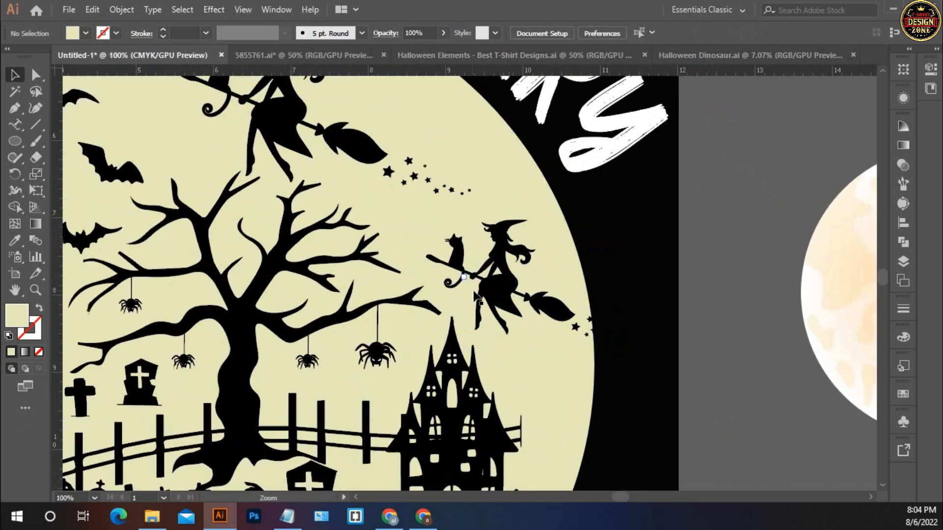
pyautogui.keyDown('ctrl'); pyautogui.click(476, 296); pyautogui.keyUp('ctrl')
pyautogui.click(533, 263)
pyautogui.moveTo(700, 267); pyautogui.dragTo(681, 267)
pyautogui.click(742, 283)
pyautogui.moveTo(511, 288); pyautogui.dragTo(474, 270)
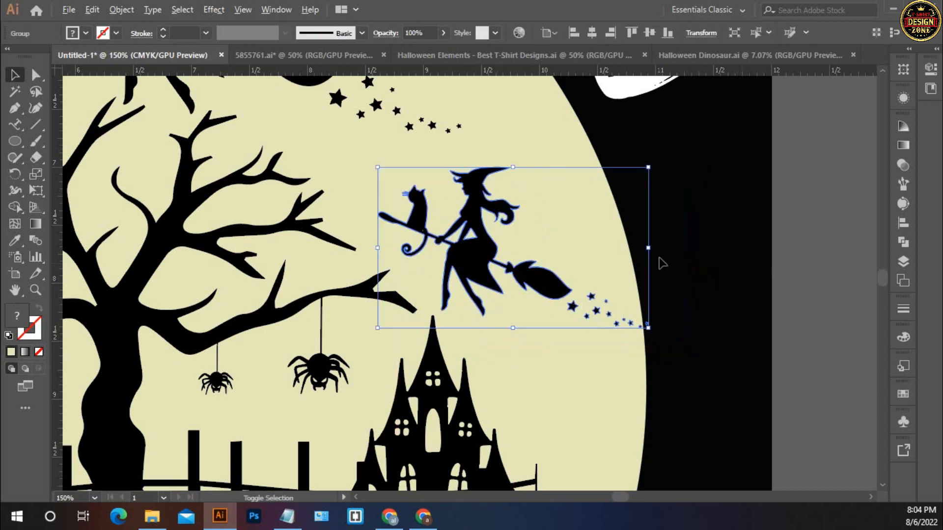
pyautogui.moveTo(648, 250); pyautogui.dragTo(612, 249)
pyautogui.click(690, 275)
# - Enlarge the second witch slightly about her centre above the castle
pyautogui.press('space')
pyautogui.moveTo(550, 301); pyautogui.dragTo(591, 278)
pyautogui.click(547, 240)
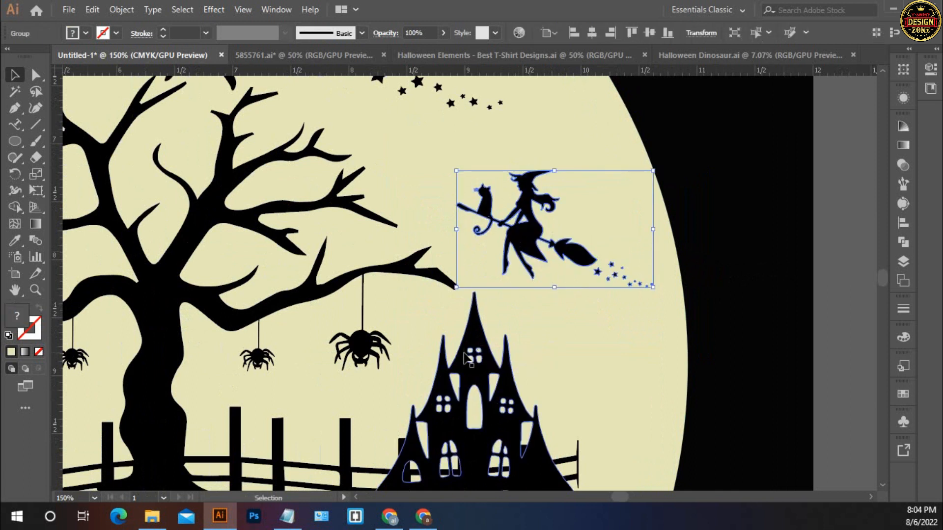
pyautogui.moveTo(651, 230); pyautogui.dragTo(663, 230)
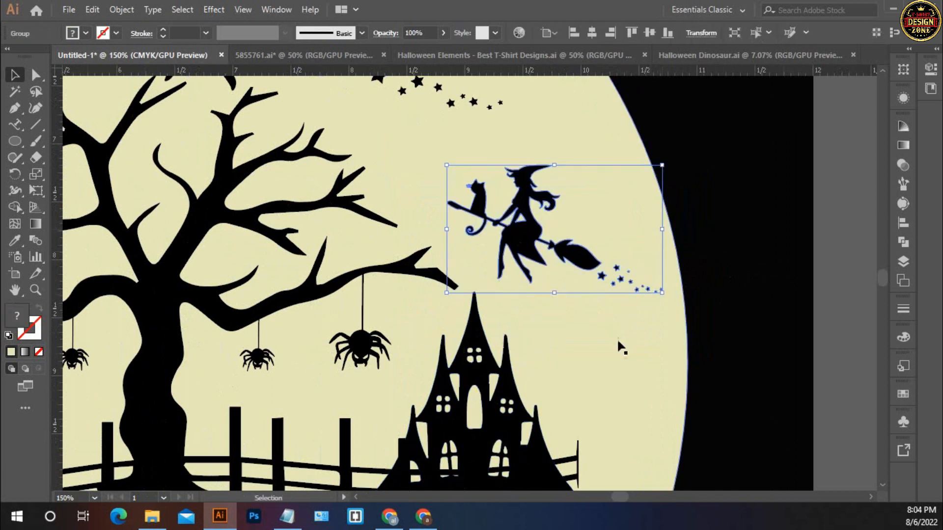
# - Copy the spare "halloween" text onto the artboard below the moon, enlarged to about the moon's width
pyautogui.click(617, 338)
pyautogui.click(530, 245)
pyautogui.click(735, 268)
pyautogui.hotkey('ctrl', '0')
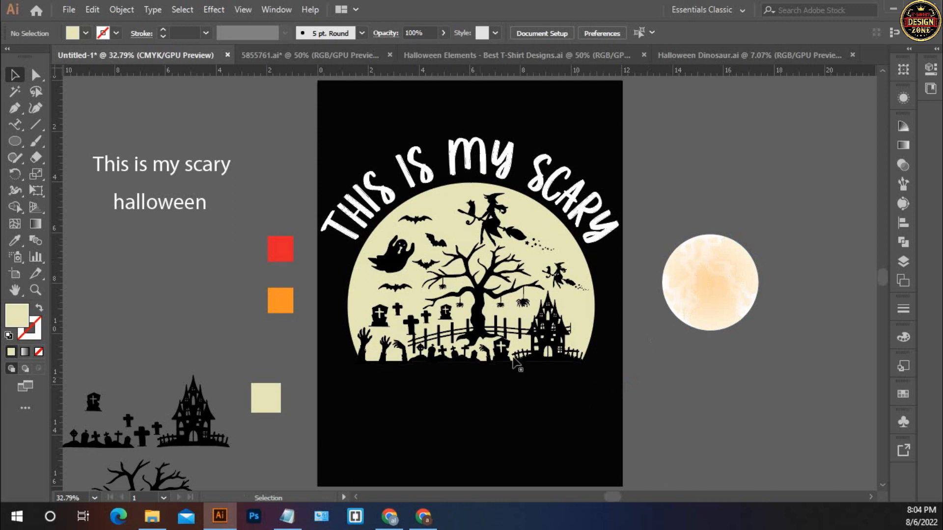
pyautogui.moveTo(191, 297); pyautogui.dragTo(201, 267)
pyautogui.click(186, 180)
pyautogui.moveTo(182, 177); pyautogui.dragTo(610, 421)
pyautogui.click(611, 422)
pyautogui.moveTo(535, 396)
pyautogui.mouseDown()
pyautogui.moveTo(526, 407)
pyautogui.moveTo(519, 392)
pyautogui.mouseUp()
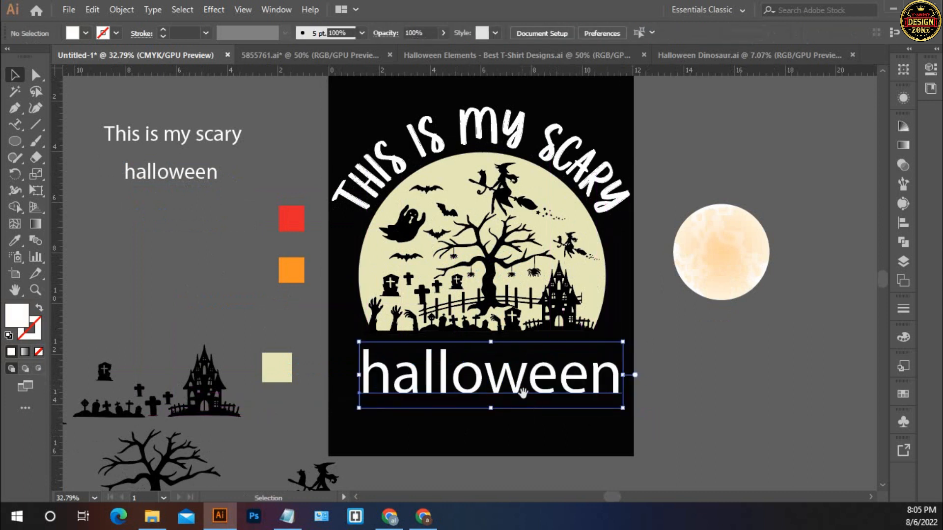
# - Try the Halloween Morning font on the "halloween" text below the moon
pyautogui.hscroll(3, 501, 403)
pyautogui.click(458, 384)
pyautogui.click(362, 340)
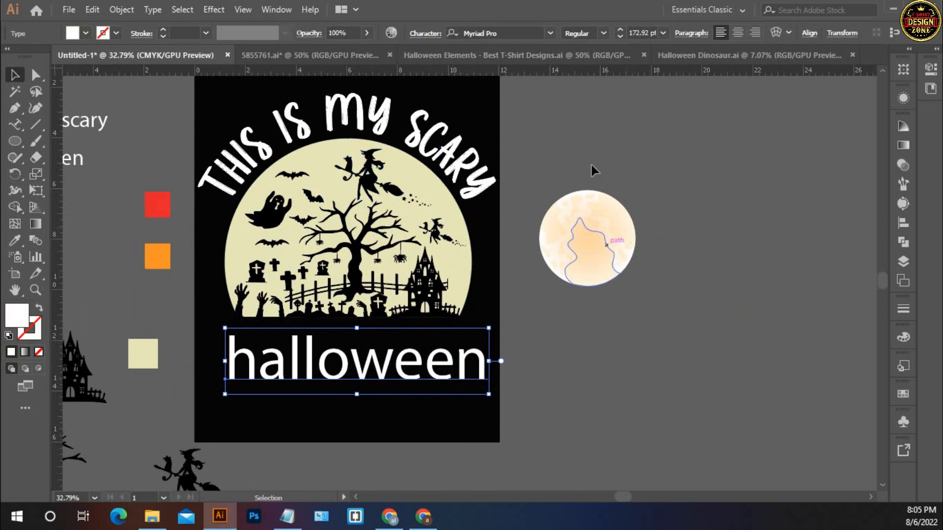
pyautogui.click(541, 148)
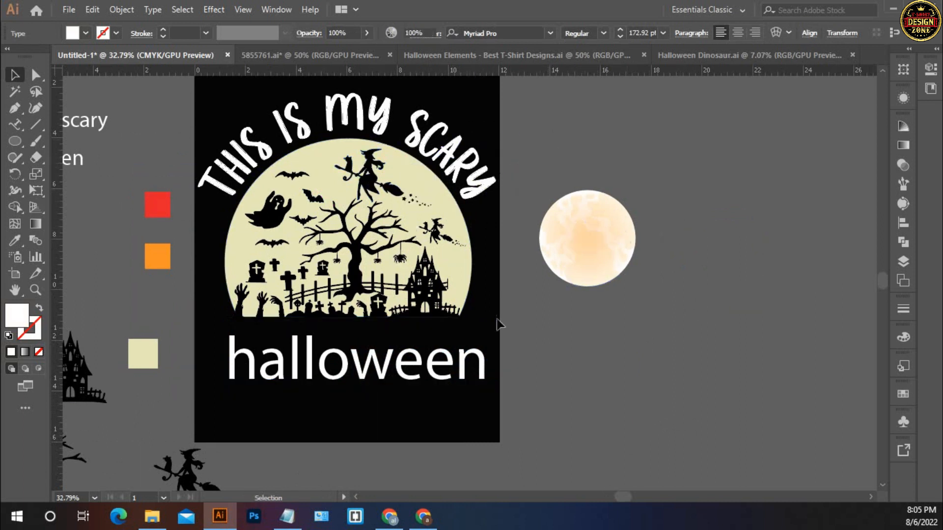
pyautogui.click(458, 380)
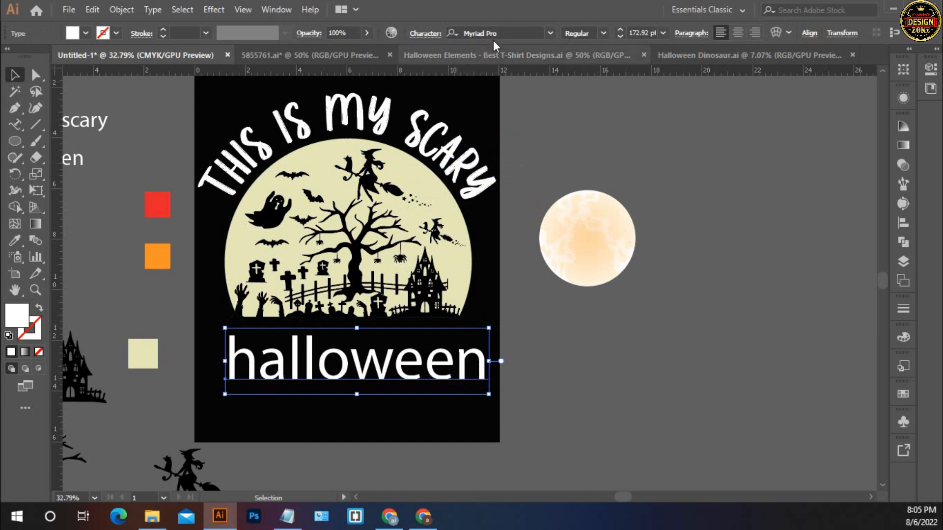
pyautogui.click(501, 33)
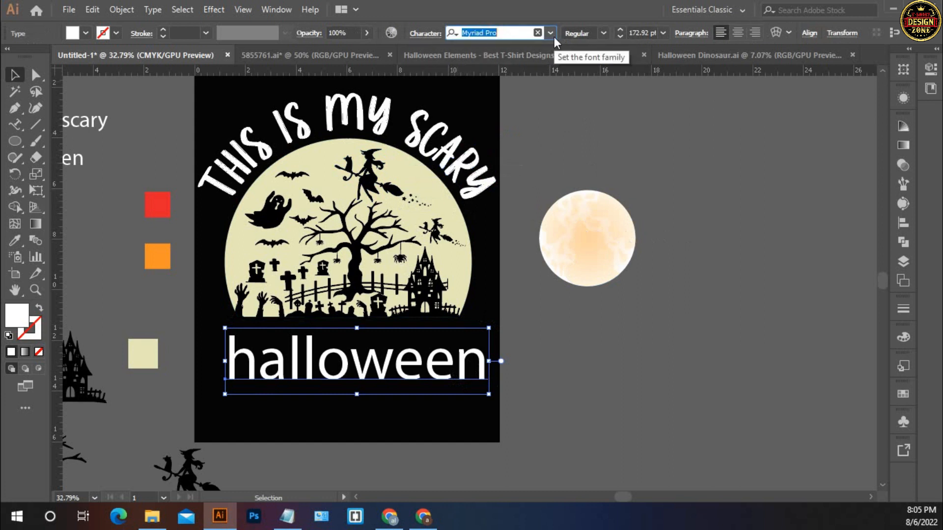
pyautogui.click(552, 34)
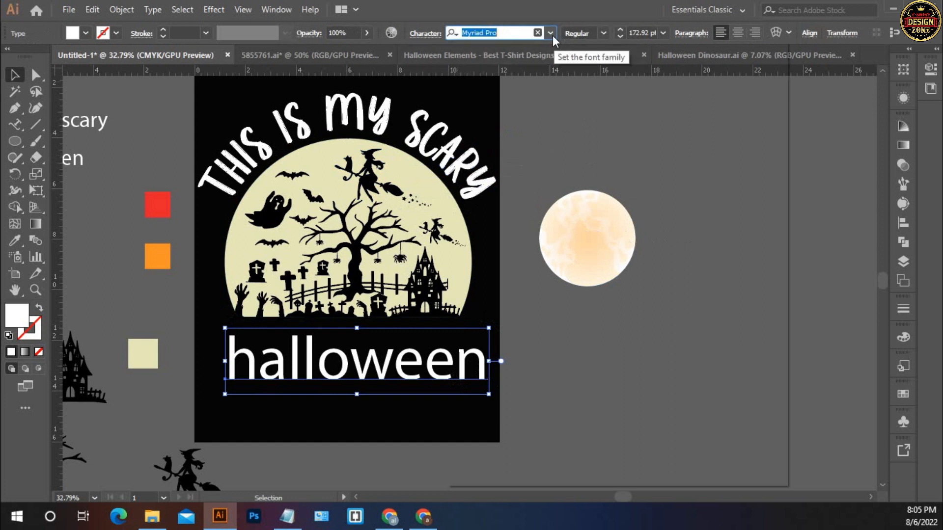
pyautogui.click(551, 33)
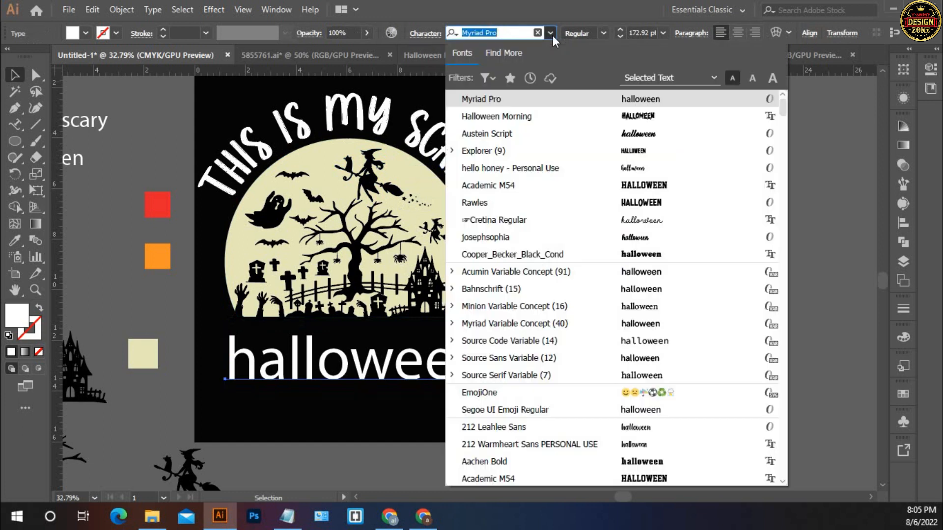
pyautogui.click(638, 118)
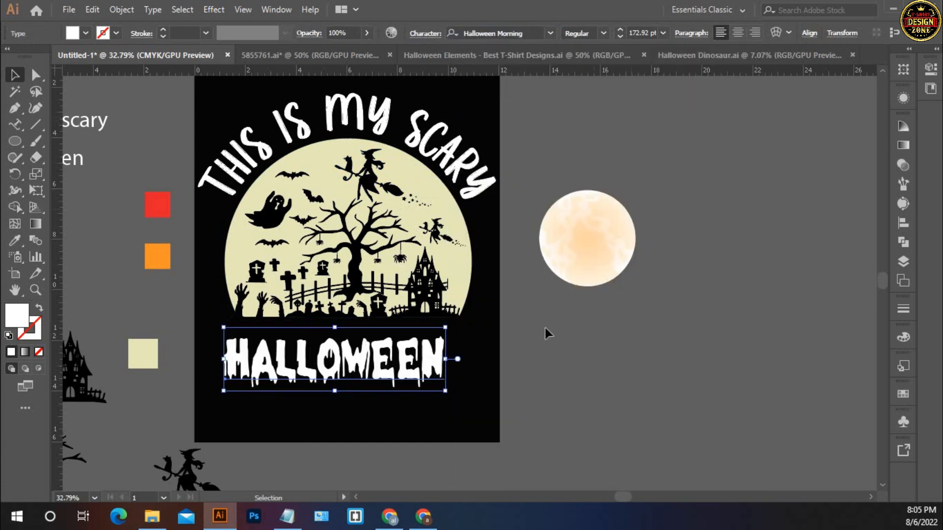
# - Search the fonts for "hall" and set the "halloween" text in Scary Halloween Font Bold
pyautogui.click(523, 34)
pyautogui.write('ha')
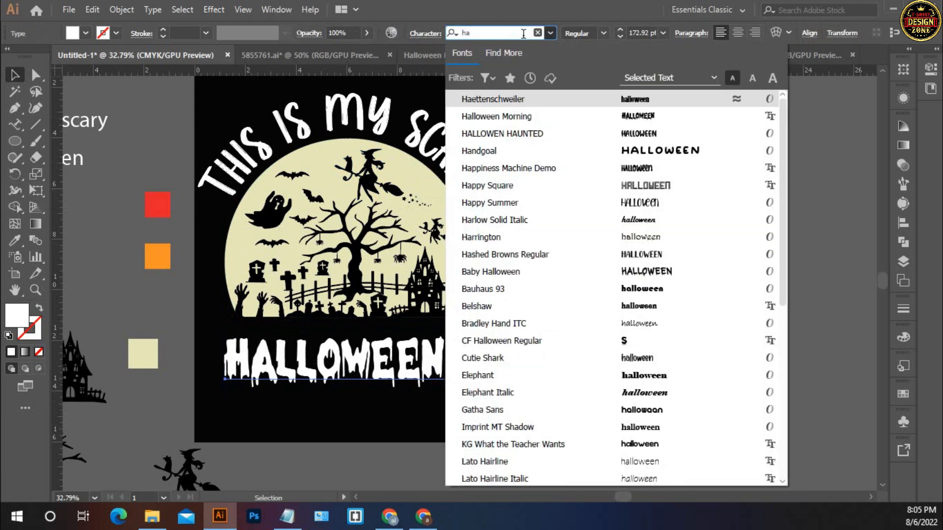
pyautogui.write('ll')
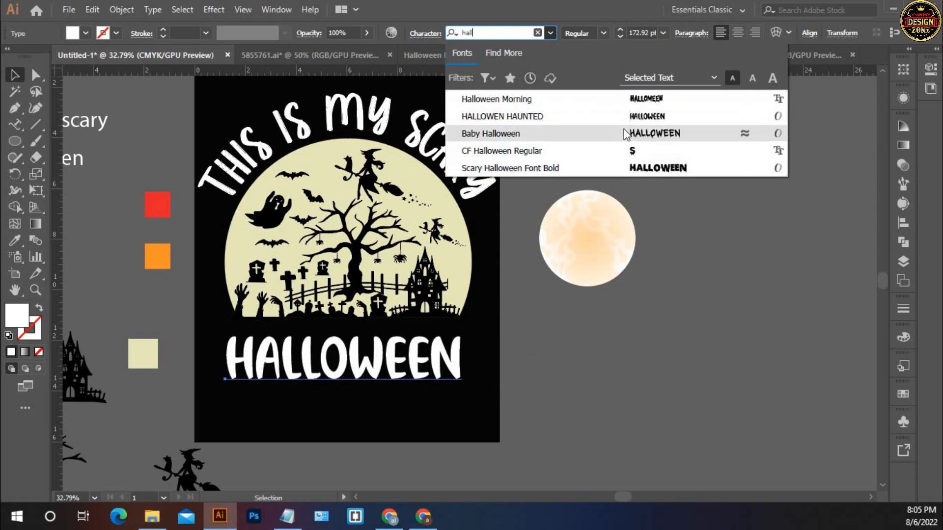
pyautogui.click(628, 169)
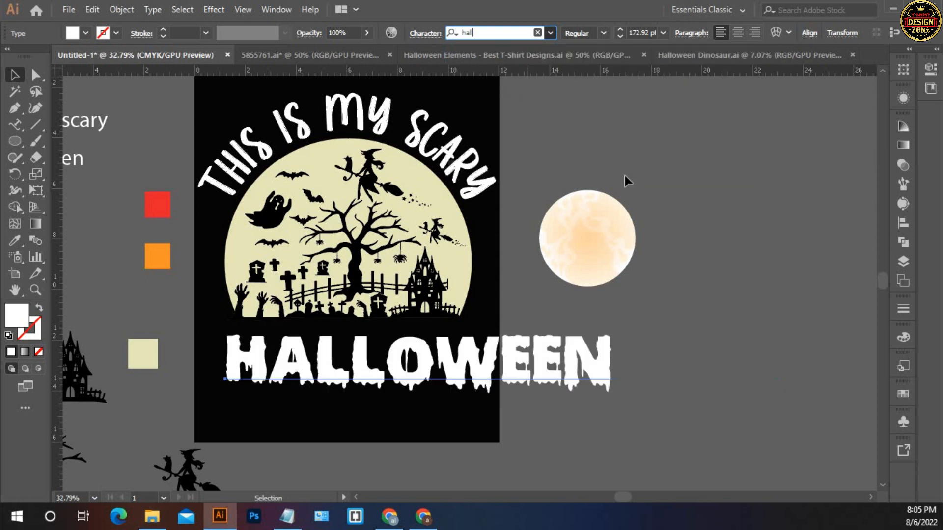
# - Scale the dripping "halloween" text down to fit the artboard and place it below the moon
pyautogui.click(640, 388)
pyautogui.moveTo(573, 374); pyautogui.dragTo(467, 358)
pyautogui.click(537, 383)
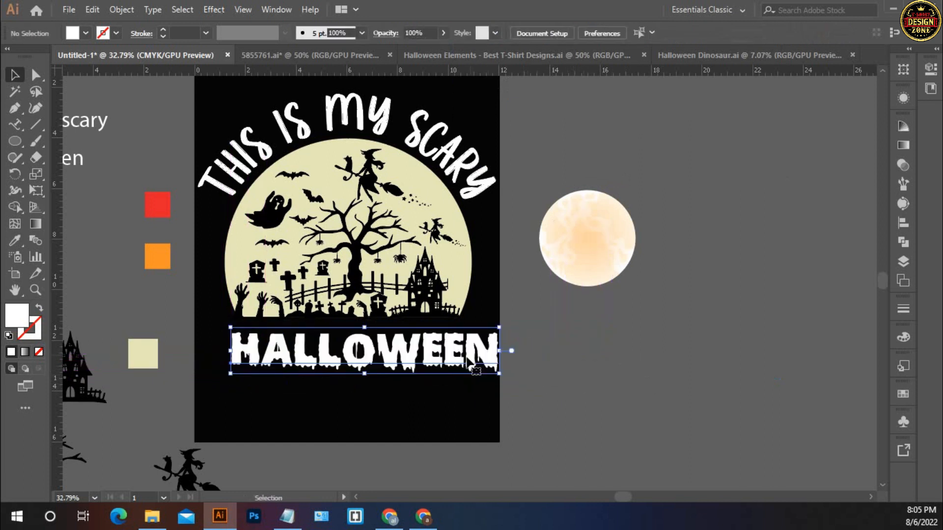
# - Convert the "halloween" text to outlines and centre it horizontally on the artboard
pyautogui.rightClick(469, 363)
pyautogui.click(524, 186)
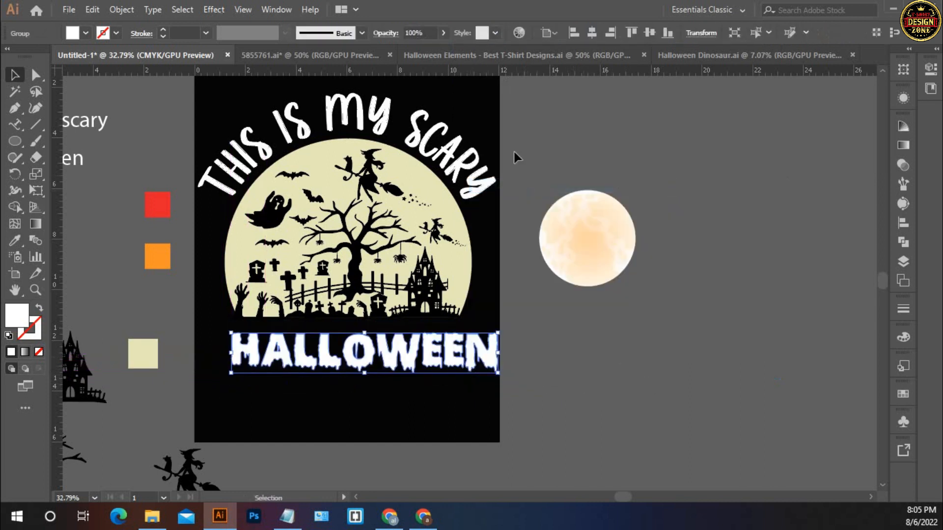
pyautogui.click(592, 33)
pyautogui.click(578, 322)
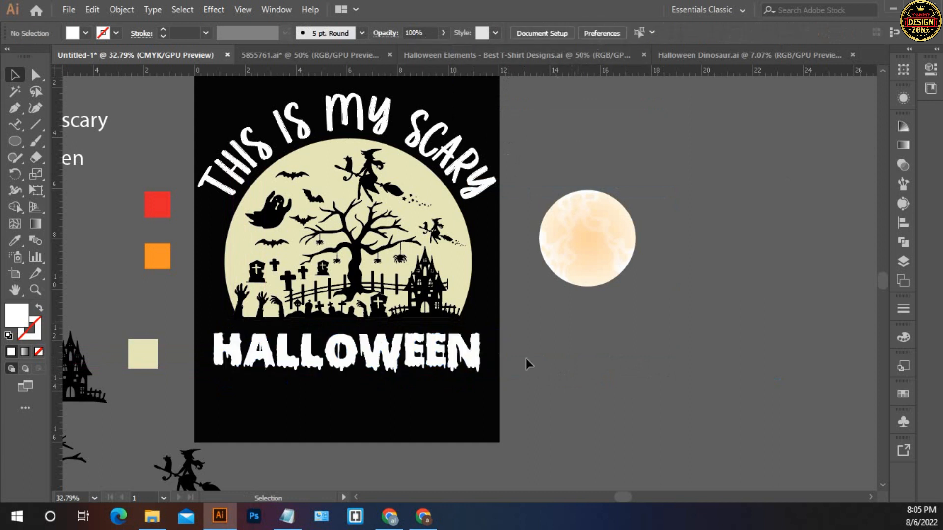
# - Nudge the outlined "halloween" lettering up closer to the moon's flat bottom edge
pyautogui.keyDown('ctrl'); pyautogui.click(407, 338); pyautogui.keyUp('ctrl')
pyautogui.click(483, 295)
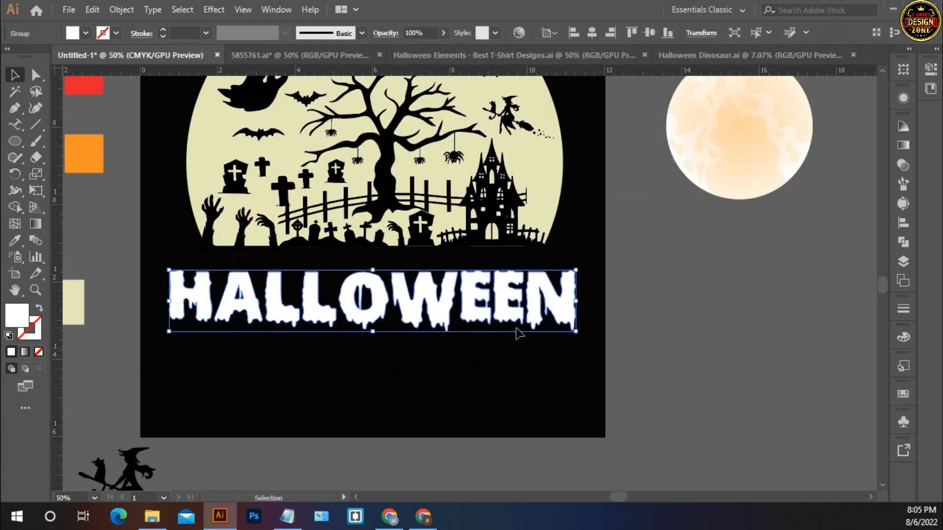
pyautogui.press('Up')
pyautogui.press('Up')
pyautogui.press('Up')
pyautogui.press('Up')
pyautogui.press('Up')
pyautogui.press('Up')
pyautogui.press('Up')
pyautogui.press('Up')
pyautogui.press('Up')
pyautogui.press('Up')
pyautogui.press('Up')
pyautogui.press('Up')
pyautogui.press('Up')
pyautogui.press('Up')
pyautogui.press('Up')
pyautogui.click(534, 350)
pyautogui.moveTo(535, 337); pyautogui.dragTo(527, 461)
pyautogui.moveTo(546, 302)
pyautogui.mouseDown()
pyautogui.moveTo(563, 316)
pyautogui.moveTo(556, 312)
pyautogui.mouseUp()
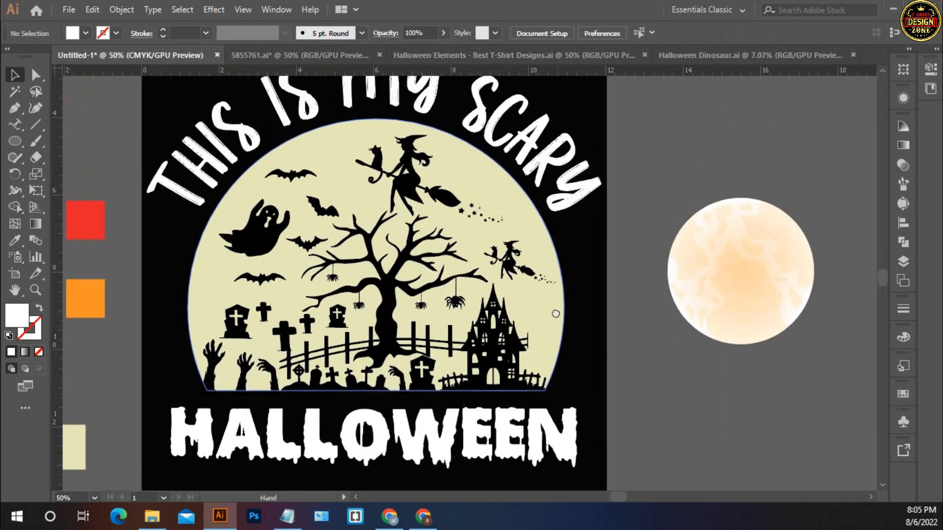
# - Group all the silhouettes in the moon, from graves, hands, fence and castle to tree, spiders, bats, ghost and witches, and cut the group
pyautogui.moveTo(435, 436); pyautogui.dragTo(417, 389)
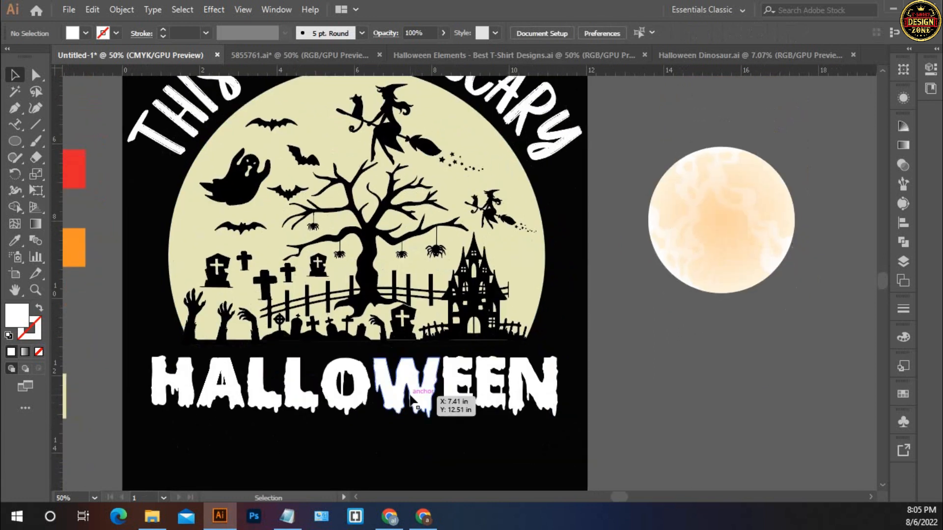
pyautogui.scroll(2, 371, 323)
pyautogui.moveTo(495, 286); pyautogui.dragTo(351, 330)
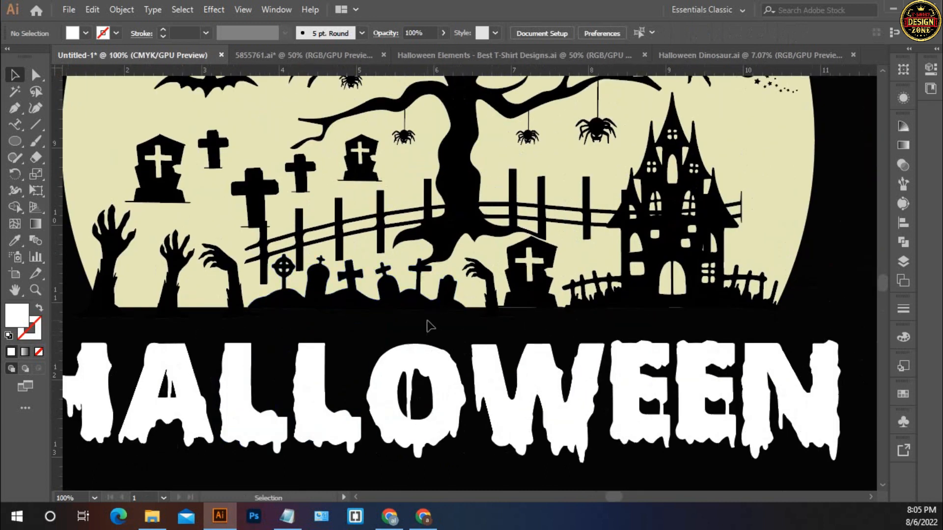
pyautogui.moveTo(367, 328); pyautogui.dragTo(368, 309)
pyautogui.click(363, 307)
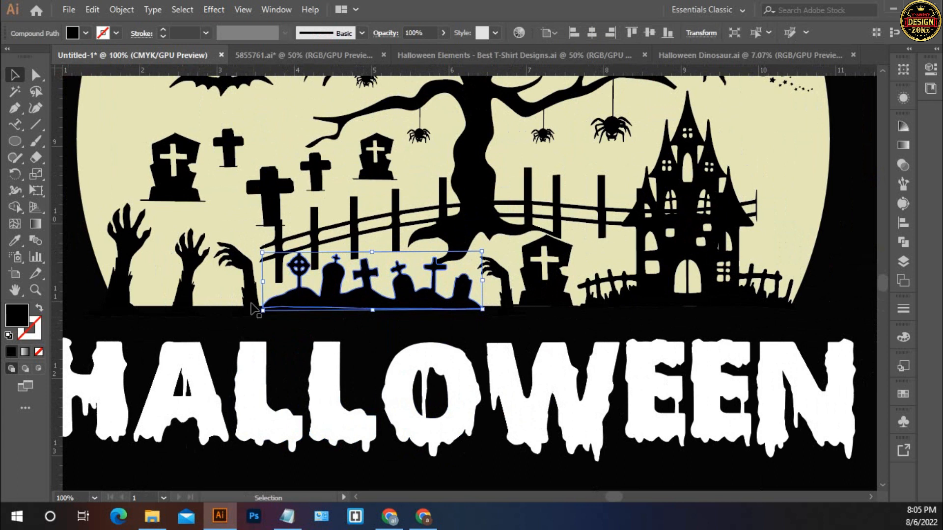
pyautogui.keyDown('shift'); pyautogui.click(195, 271); pyautogui.keyUp('shift')
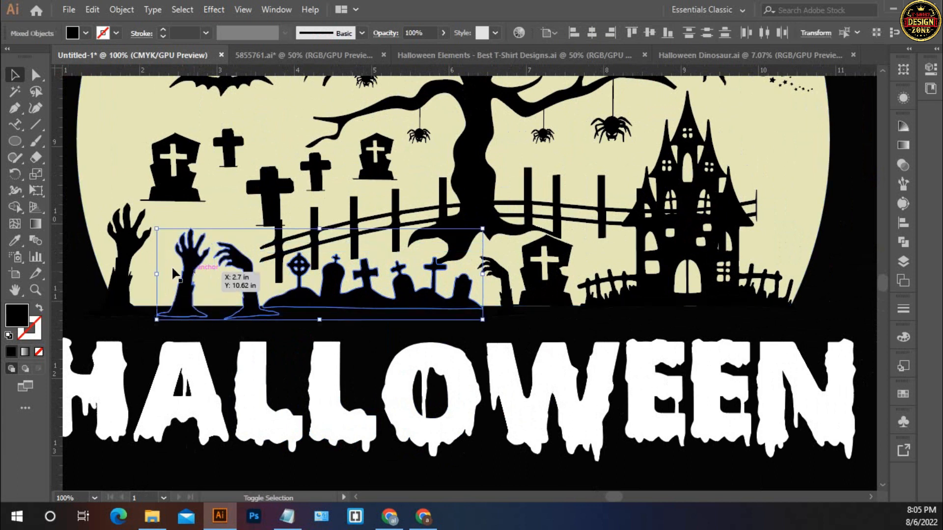
pyautogui.keyDown('shift'); pyautogui.click(138, 252); pyautogui.keyUp('shift')
pyautogui.keyDown('shift'); pyautogui.click(165, 188); pyautogui.keyUp('shift')
pyautogui.keyDown('shift'); pyautogui.click(220, 148); pyautogui.keyUp('shift')
pyautogui.keyDown('shift'); pyautogui.click(277, 228); pyautogui.keyUp('shift')
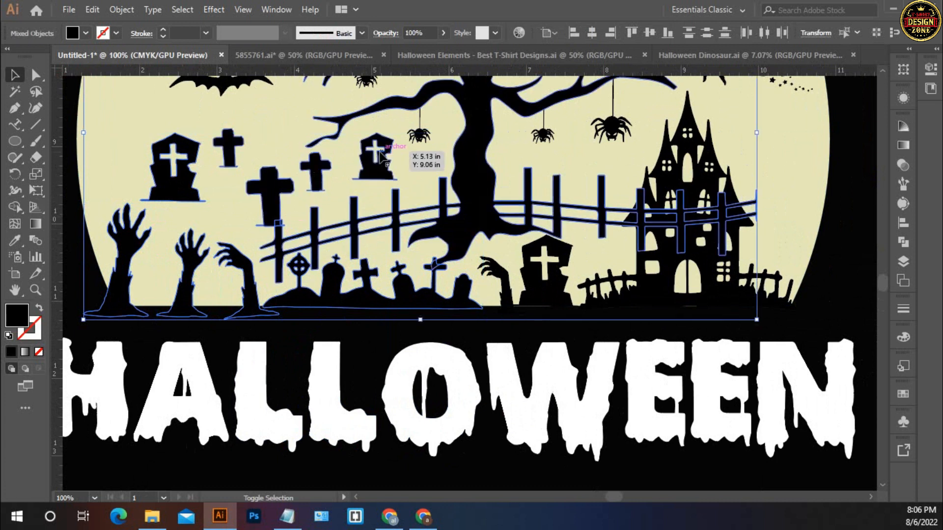
pyautogui.keyDown('shift'); pyautogui.click(420, 135); pyautogui.keyUp('shift')
pyautogui.keyDown('shift'); pyautogui.click(536, 139); pyautogui.keyUp('shift')
pyautogui.keyDown('shift'); pyautogui.click(538, 275); pyautogui.keyUp('shift')
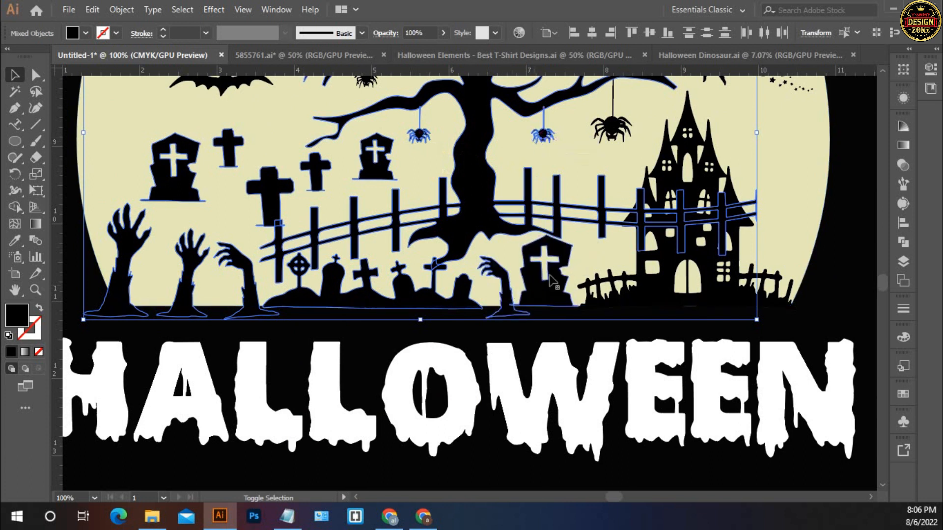
pyautogui.keyDown('shift'); pyautogui.click(629, 307); pyautogui.keyUp('shift')
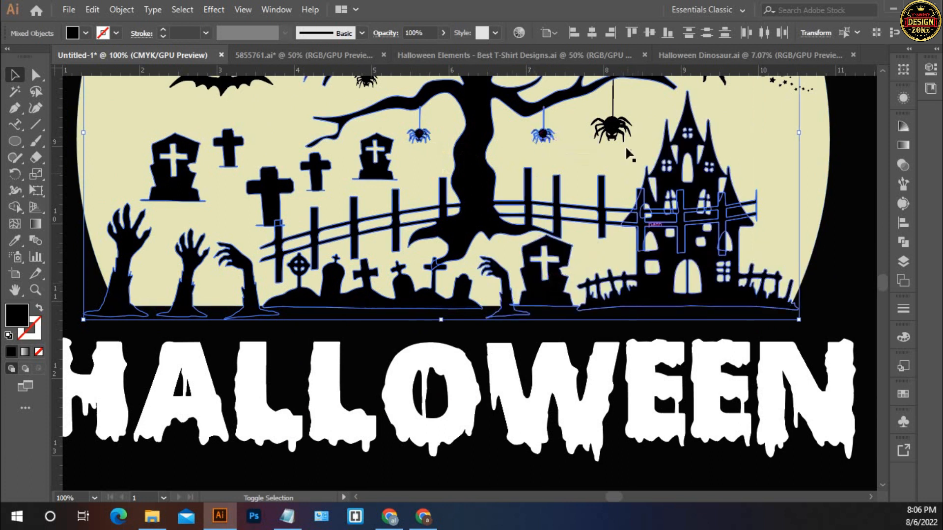
pyautogui.keyDown('shift'); pyautogui.click(623, 128); pyautogui.keyUp('shift')
pyautogui.press('space')
pyautogui.moveTo(574, 288); pyautogui.dragTo(592, 483)
pyautogui.keyDown('shift'); pyautogui.click(388, 276); pyautogui.keyUp('shift')
pyautogui.keyDown('shift'); pyautogui.click(260, 207); pyautogui.keyUp('shift')
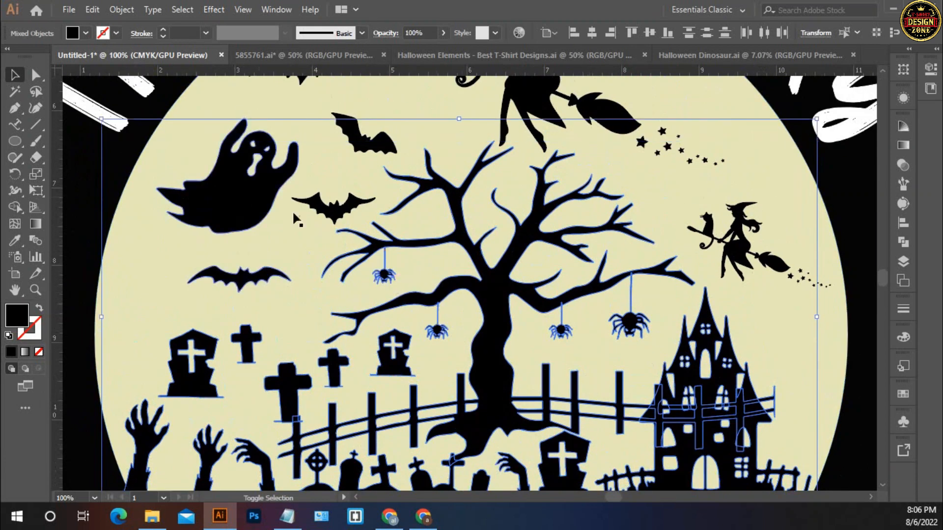
pyautogui.keyDown('shift'); pyautogui.click(363, 151); pyautogui.keyUp('shift')
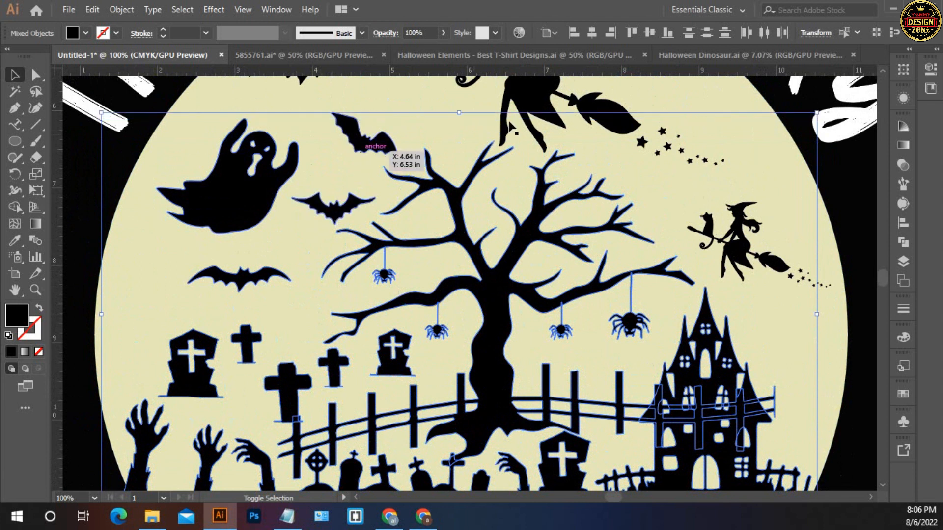
pyautogui.keyDown('shift'); pyautogui.click(542, 91); pyautogui.keyUp('shift')
pyautogui.keyDown('shift'); pyautogui.click(737, 256); pyautogui.keyUp('shift')
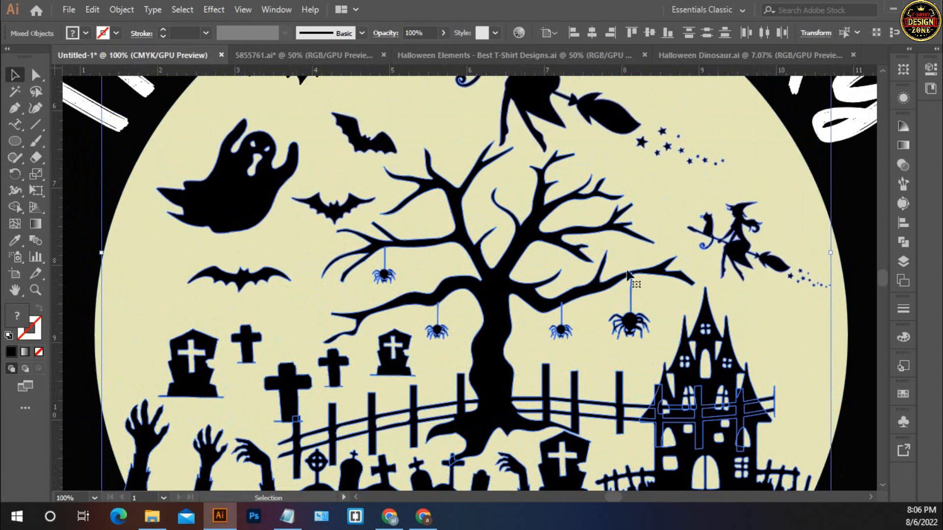
pyautogui.moveTo(488, 173); pyautogui.dragTo(510, 292)
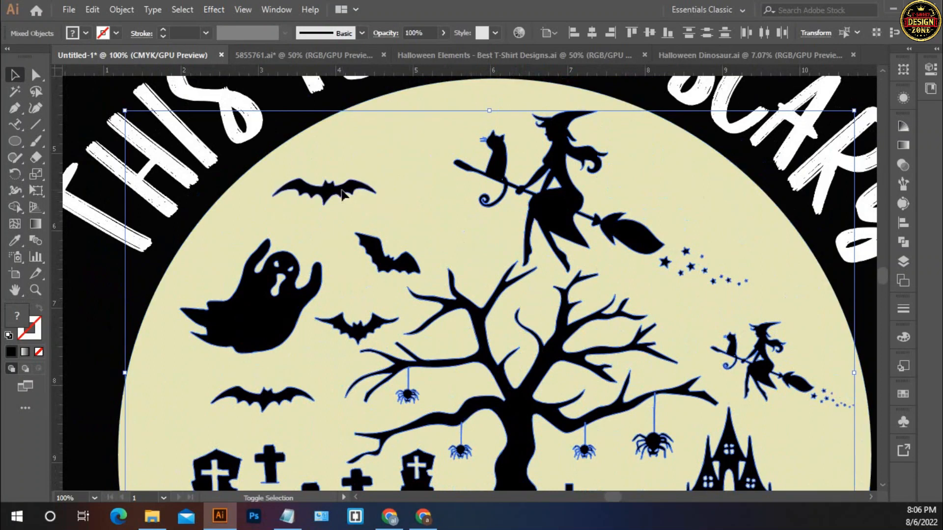
pyautogui.press('a')
pyautogui.scroll(-3, 343, 193)
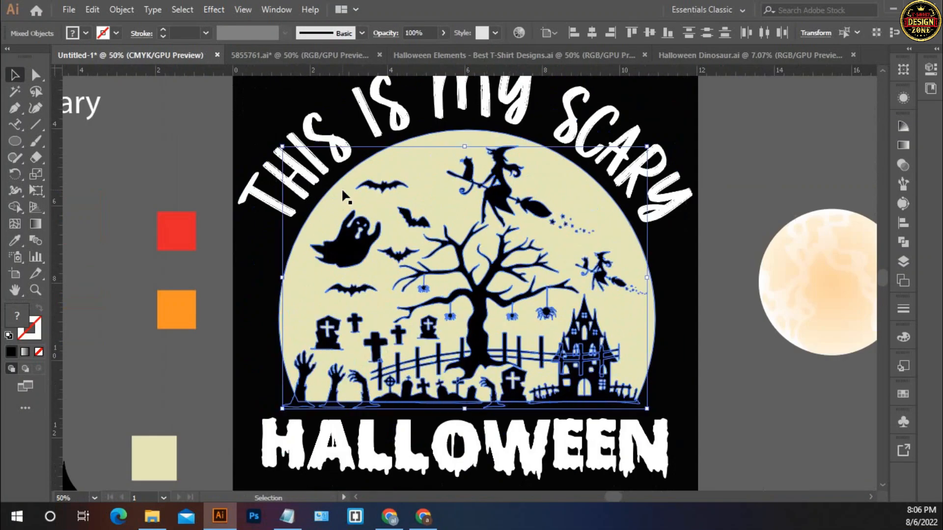
pyautogui.hotkey('ctrl', 'g')
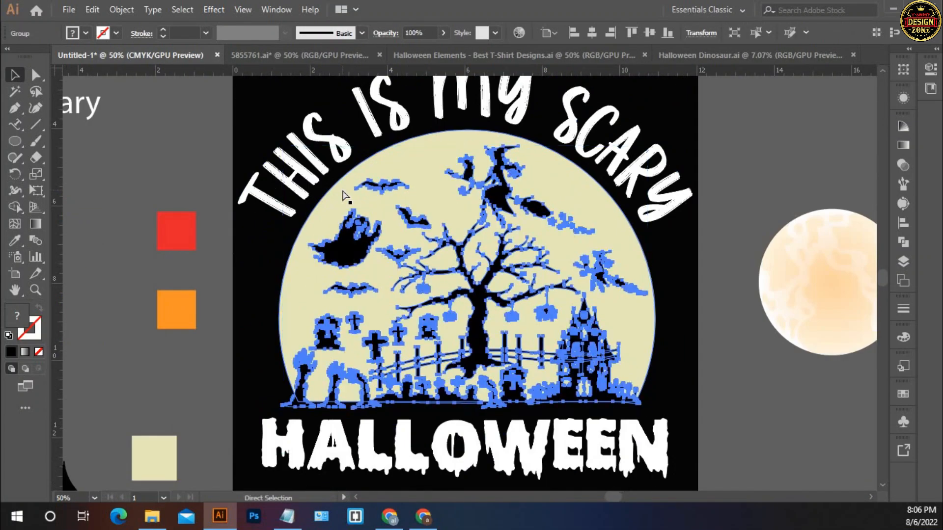
pyautogui.press('Delete')
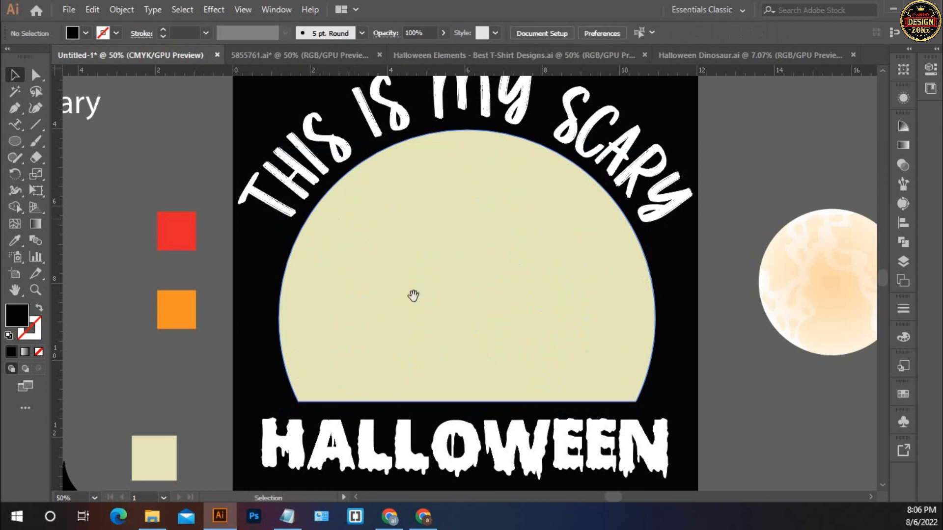
pyautogui.moveTo(413, 295); pyautogui.dragTo(342, 273)
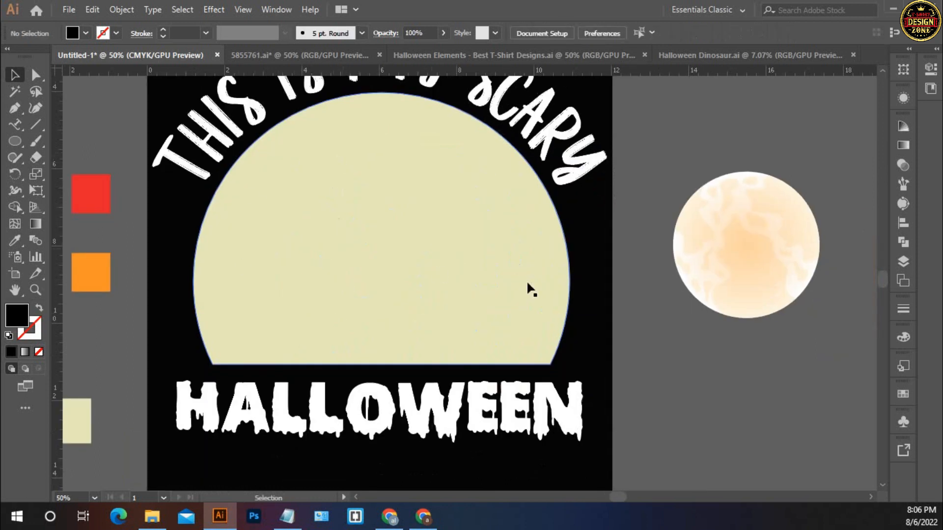
# - Create an opacity mask on the cream moon with Clip off, and paste the cut silhouettes in front inside the mask
pyautogui.click(456, 258)
pyautogui.click(904, 166)
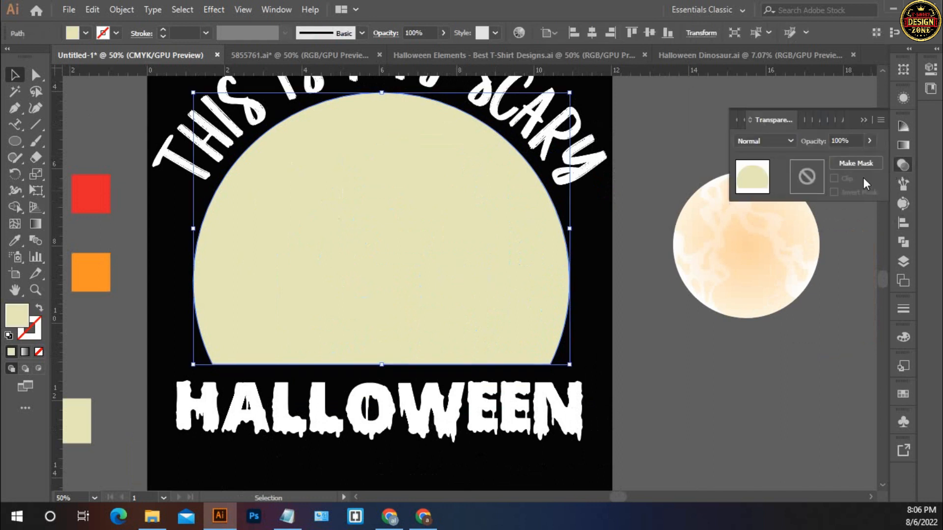
pyautogui.click(858, 164)
pyautogui.click(845, 177)
pyautogui.click(808, 177)
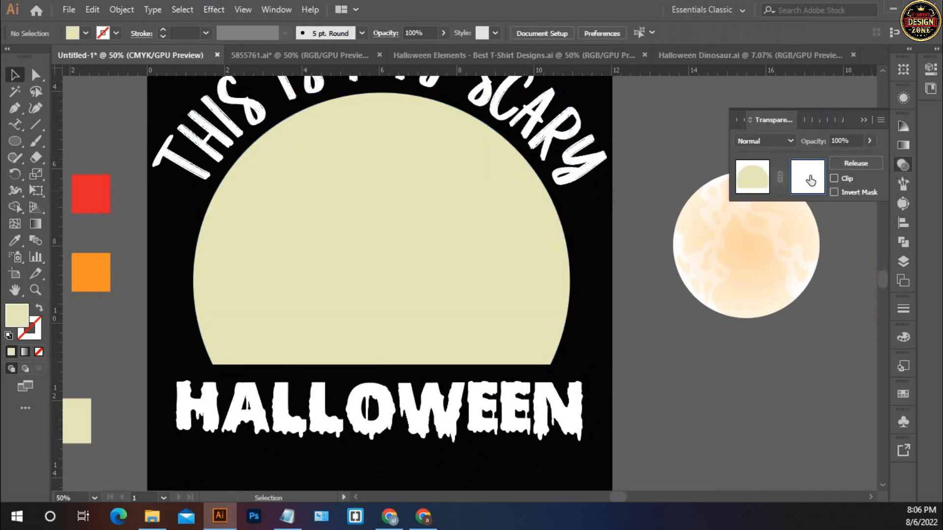
pyautogui.hotkey('ctrl', 'f')
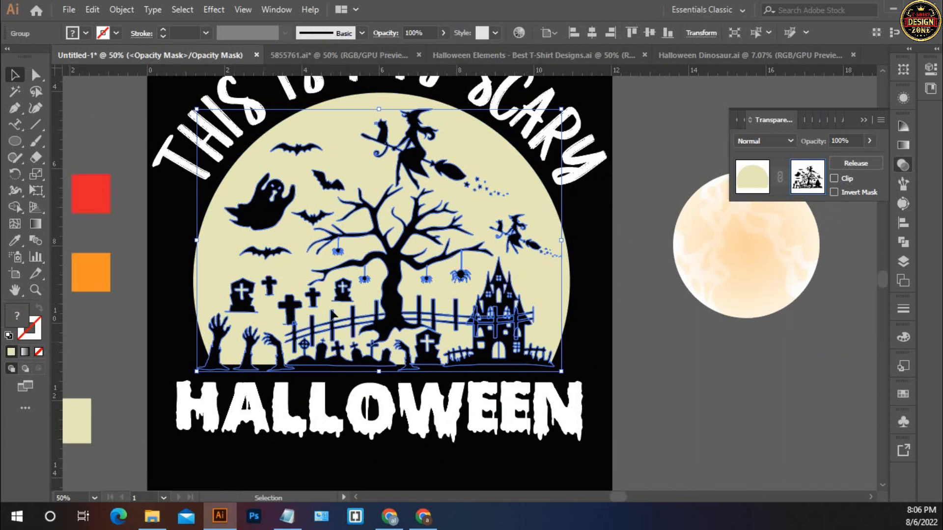
# - Fill the silhouettes inside the moon's opacity mask with black #000000, and return from the mask to the normal artwork
pyautogui.doubleClick(19, 319)
pyautogui.moveTo(338, 275); pyautogui.dragTo(284, 349)
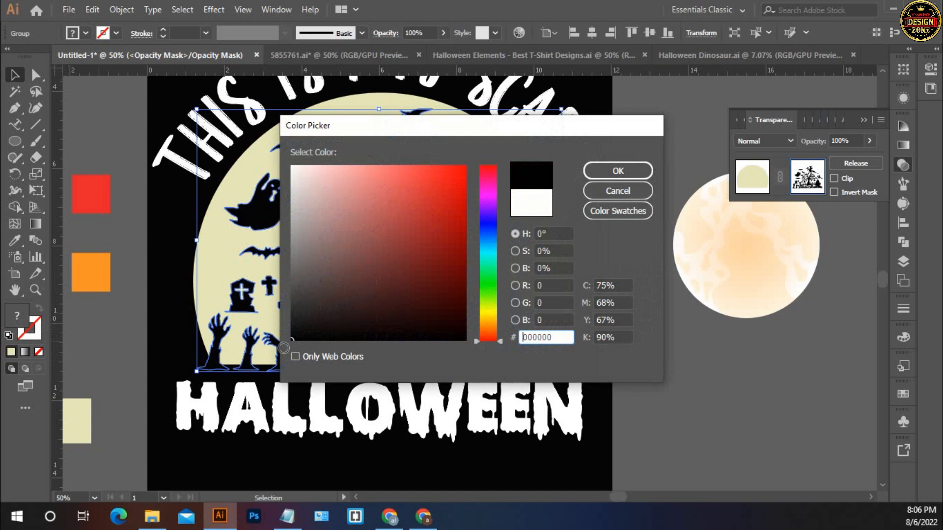
pyautogui.click(612, 171)
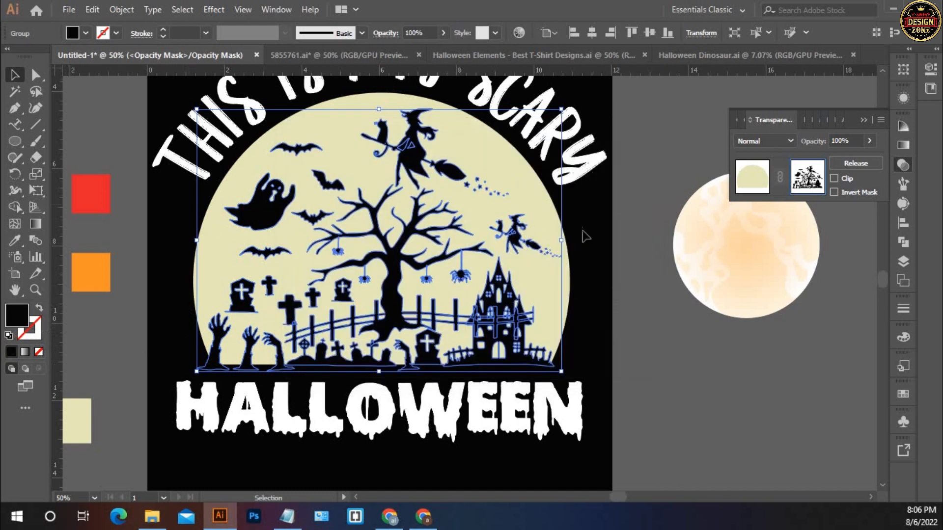
pyautogui.click(757, 188)
pyautogui.click(704, 383)
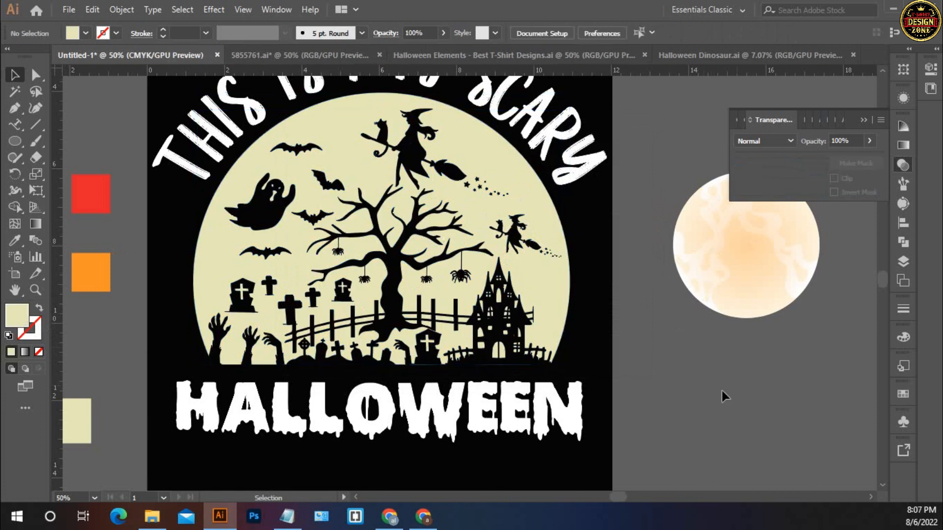
# - Scale the HALLOWEEN lettering down from its centre to match the moon's width, and nudge it up closer to the moon's flat bottom edge
pyautogui.moveTo(619, 393); pyautogui.dragTo(593, 387)
pyautogui.click(526, 418)
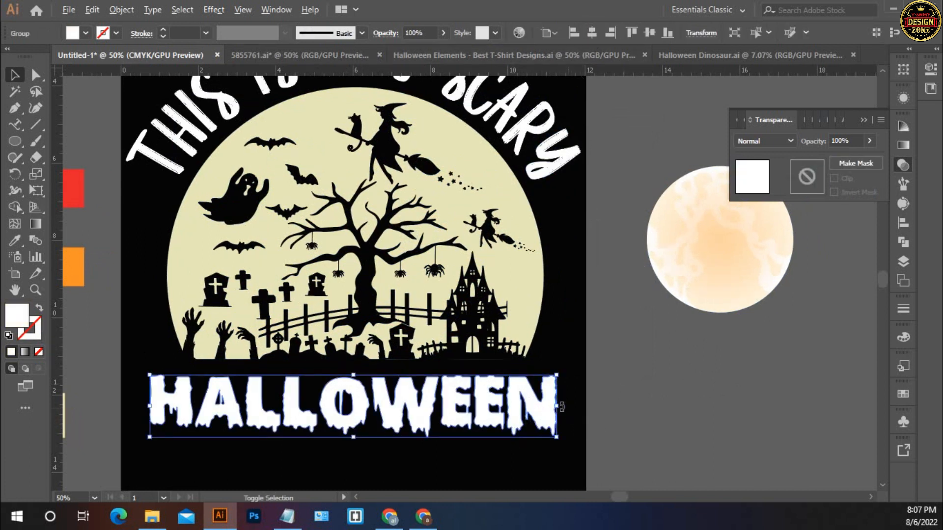
pyautogui.moveTo(556, 407); pyautogui.dragTo(544, 407)
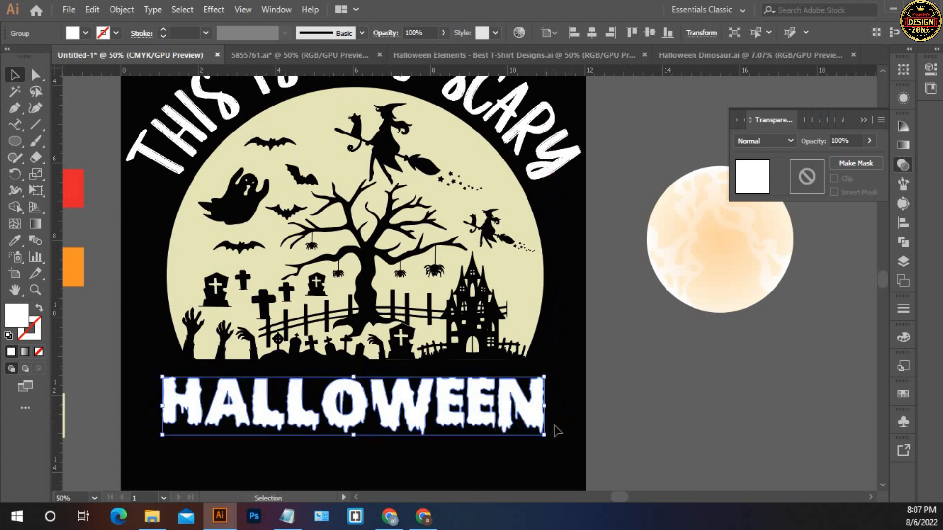
pyautogui.press('Up')
pyautogui.press('Up')
pyautogui.press('Up')
pyautogui.press('Up')
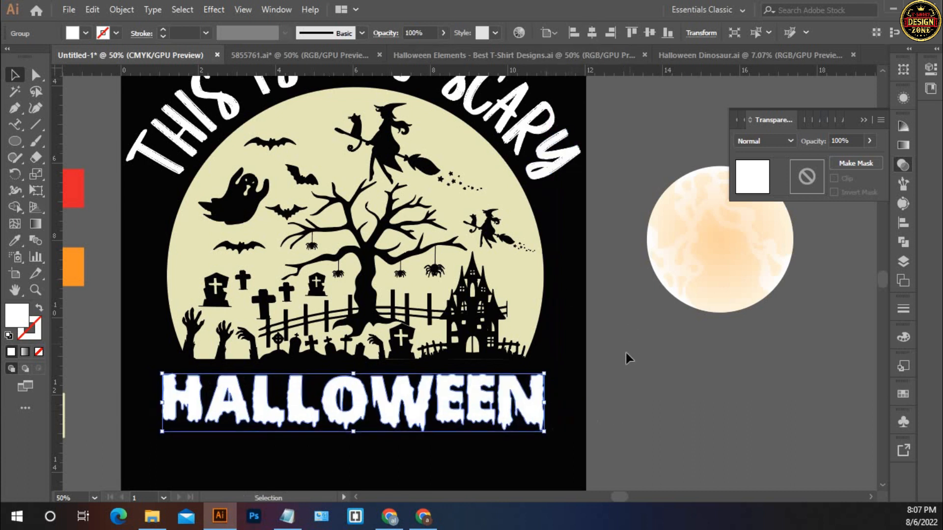
# - Duplicate the HALLOWEEN lettering in place and nudge the copies slightly right and down to form an offset shadow
pyautogui.click(616, 382)
pyautogui.moveTo(441, 452); pyautogui.dragTo(436, 413)
pyautogui.click(412, 364)
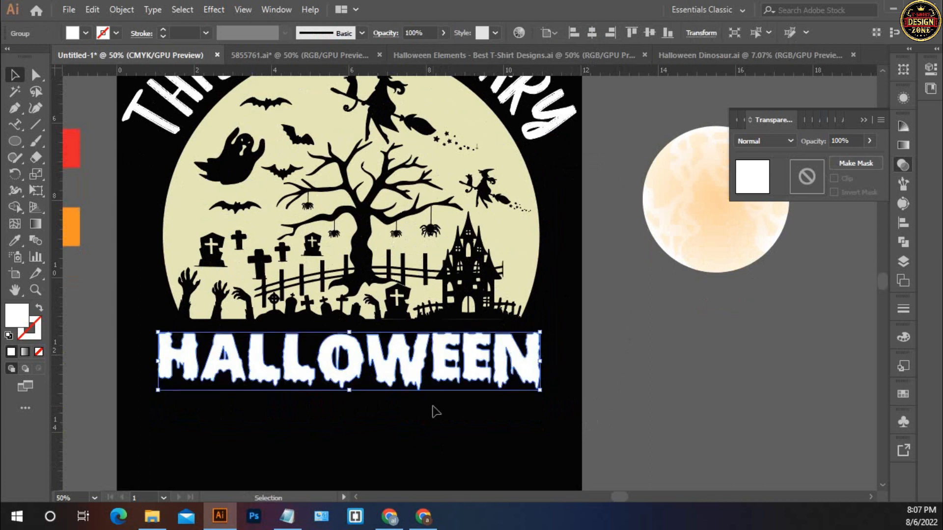
pyautogui.press('a')
pyautogui.press('v')
pyautogui.press('Right')
pyautogui.press('Right')
pyautogui.press('Right')
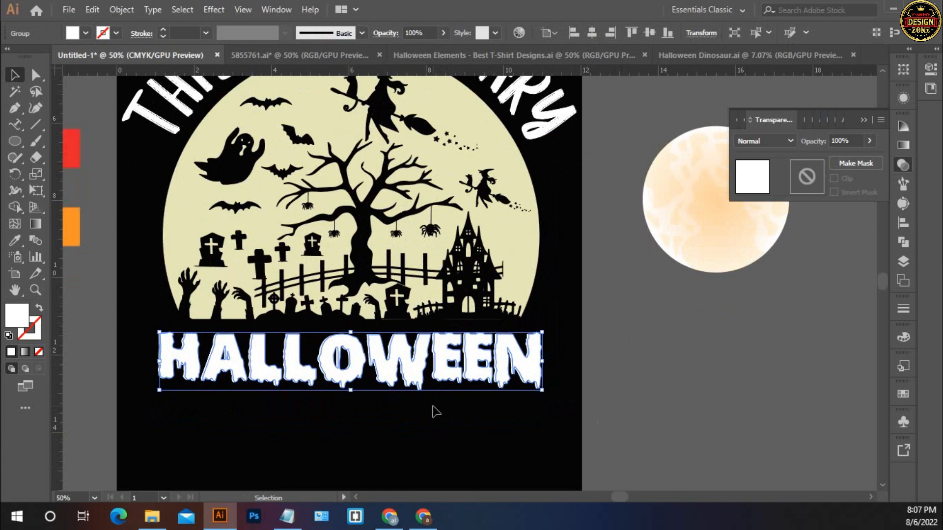
pyautogui.press('Down')
pyautogui.press('Down')
pyautogui.press('Down')
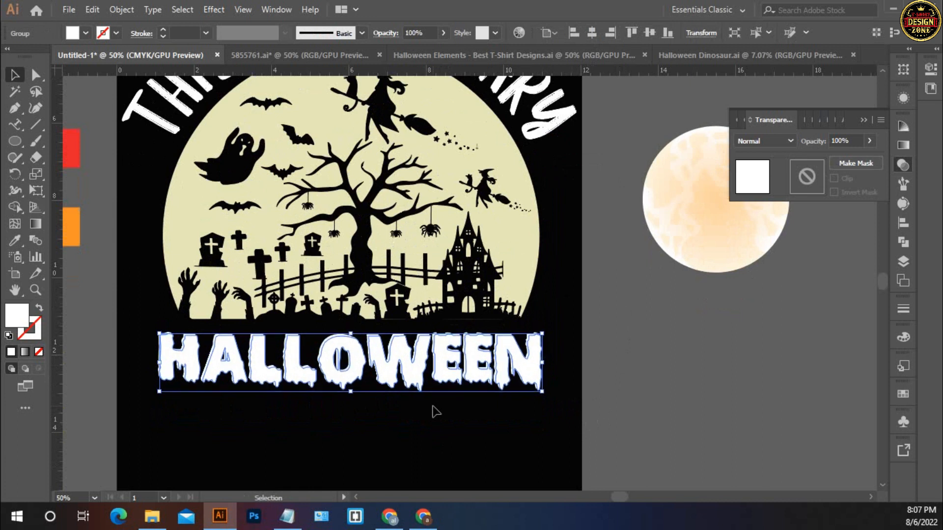
pyautogui.press('a')
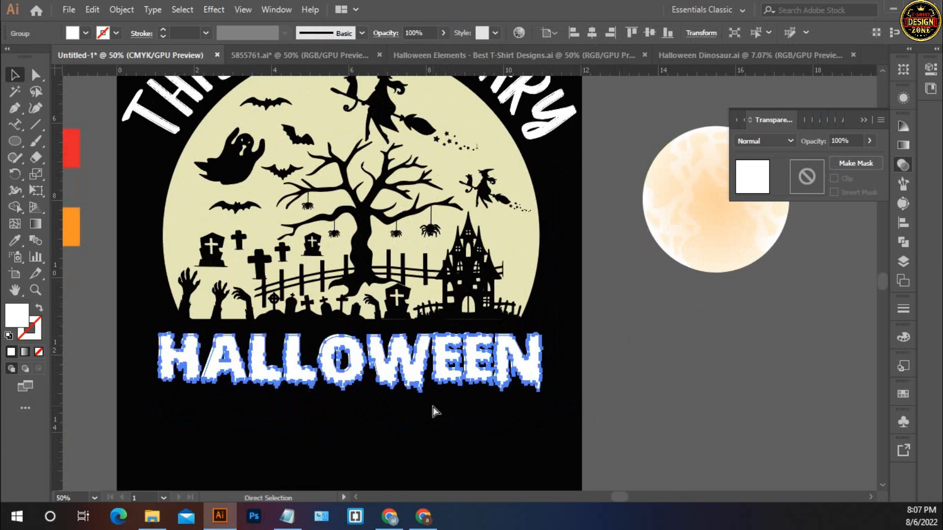
pyautogui.press('v')
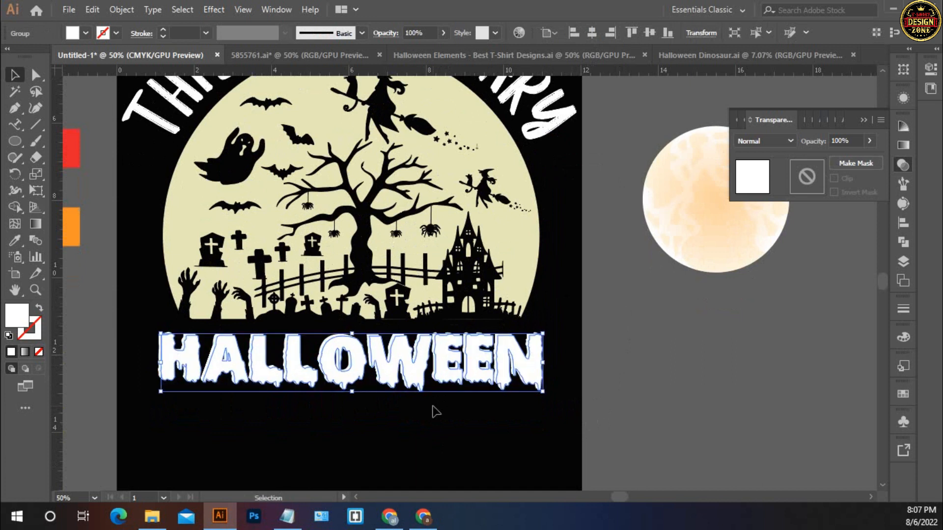
# - Select the two offset copies of the HALLOWEEN lettering and subtract the front one with Minus Front as a compound shape
pyautogui.press('z')
pyautogui.click(397, 365)
pyautogui.click(402, 364)
pyautogui.click(481, 246)
pyautogui.moveTo(813, 248); pyautogui.dragTo(233, 338)
pyautogui.click(437, 238)
pyautogui.click(439, 241)
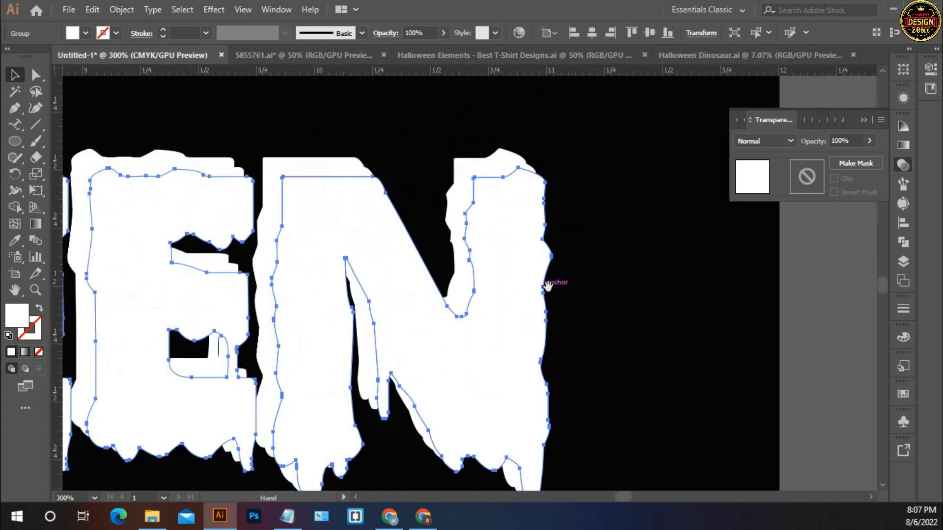
pyautogui.click(498, 273)
pyautogui.moveTo(526, 341); pyautogui.dragTo(504, 112)
pyautogui.click(499, 387)
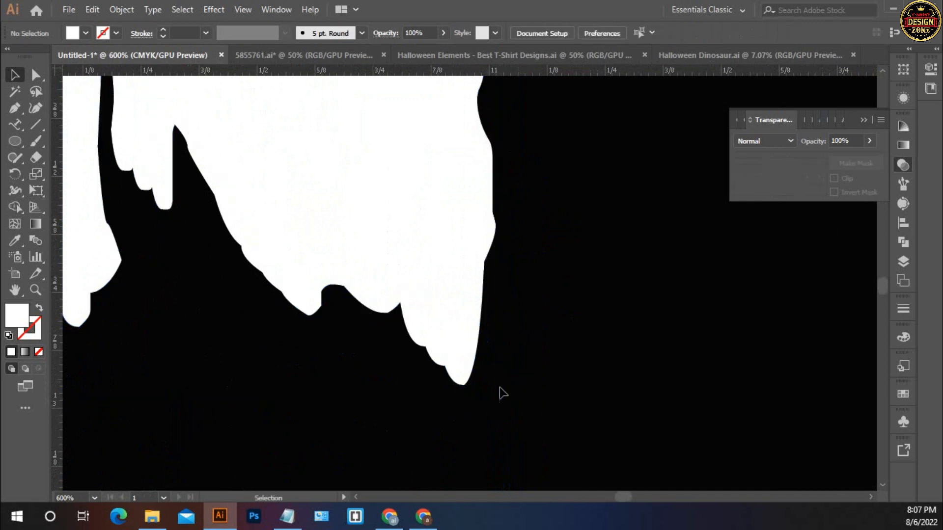
pyautogui.click(458, 388)
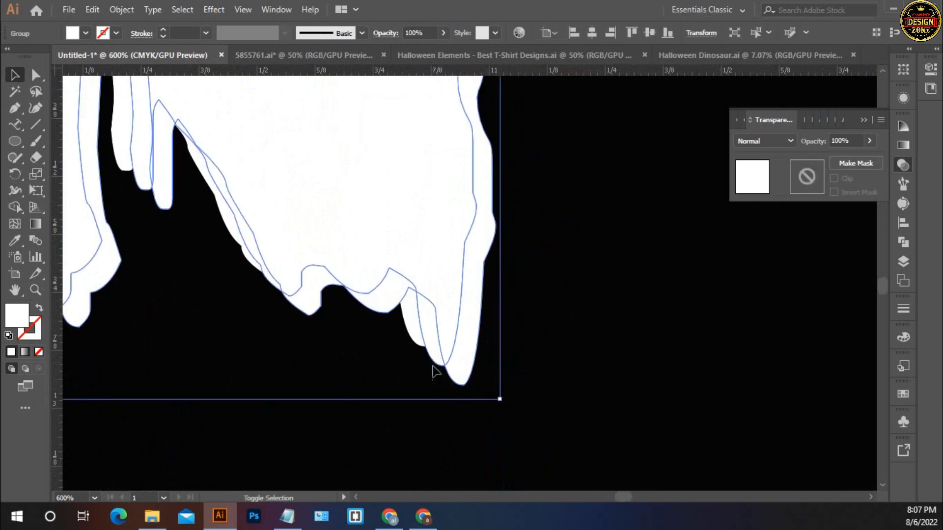
pyautogui.click(902, 262)
pyautogui.click(903, 241)
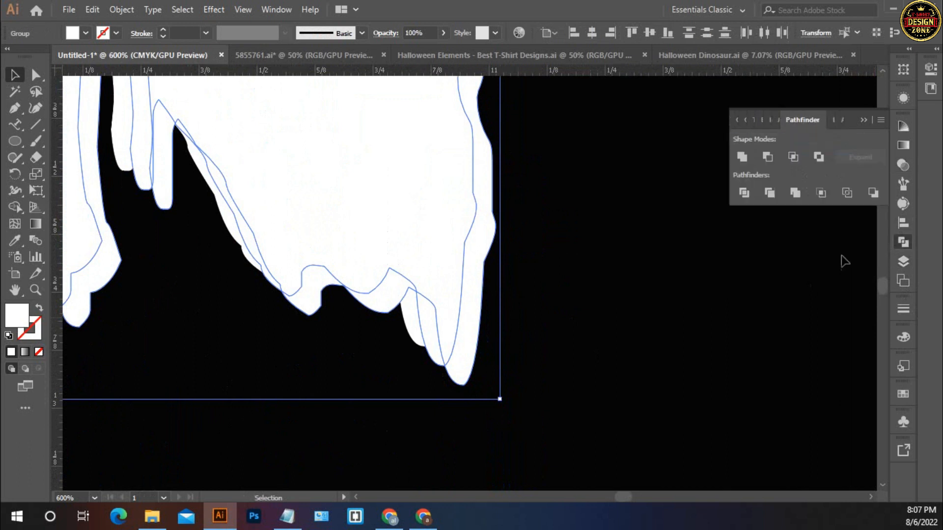
pyautogui.click(768, 157)
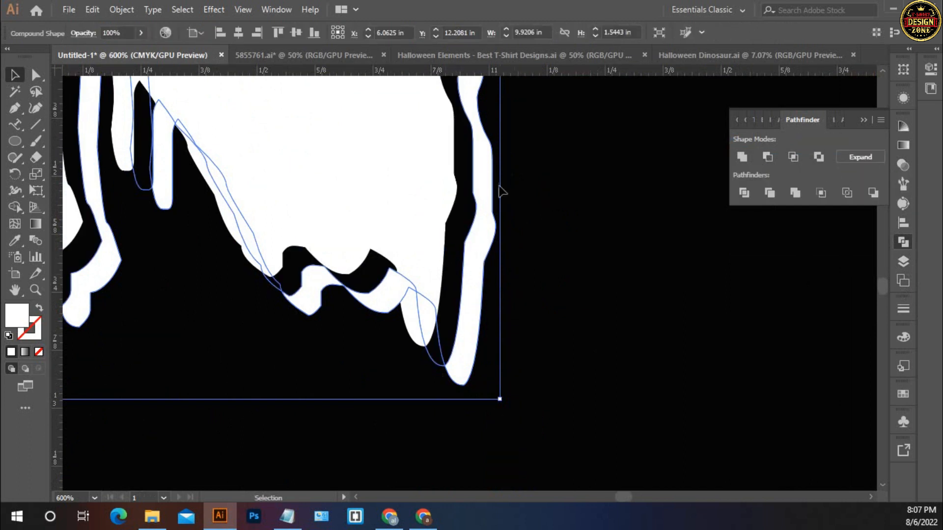
# - Expand the appearance of the subtracted HALLOWEEN compound shape
pyautogui.click(125, 9)
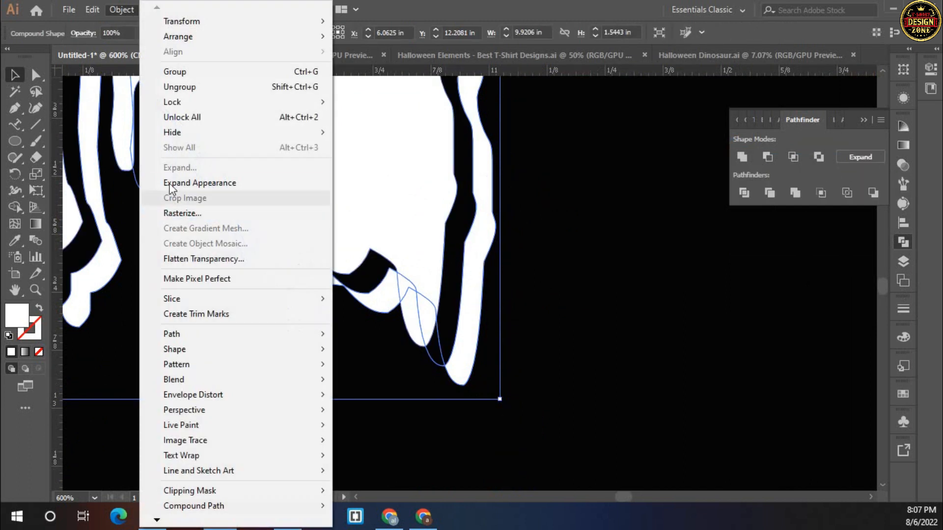
pyautogui.click(169, 179)
pyautogui.click(519, 269)
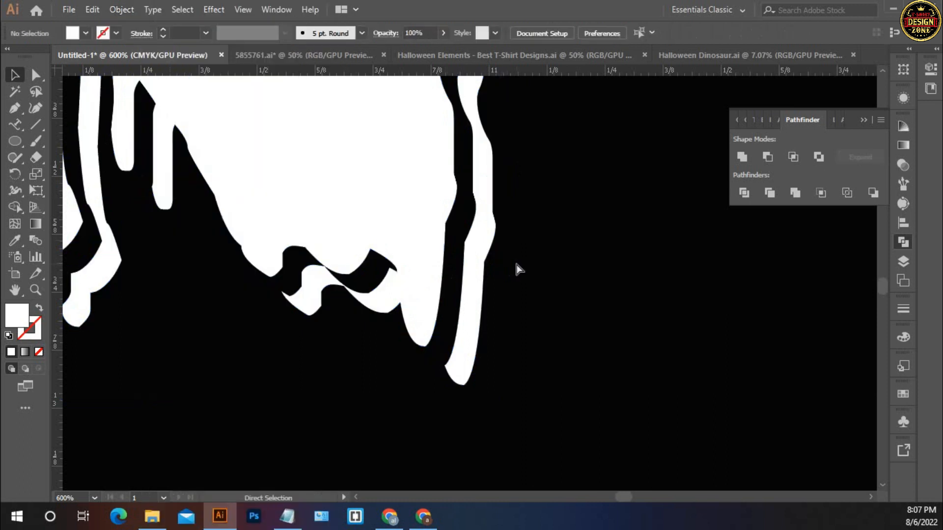
# - Recolour the subtracted HALLOWEEN shadow shape with the red of the sample square using the Eyedropper
pyautogui.hotkey('ctrl', '0')
pyautogui.keyDown('ctrl'); pyautogui.click(450, 352); pyautogui.keyUp('ctrl')
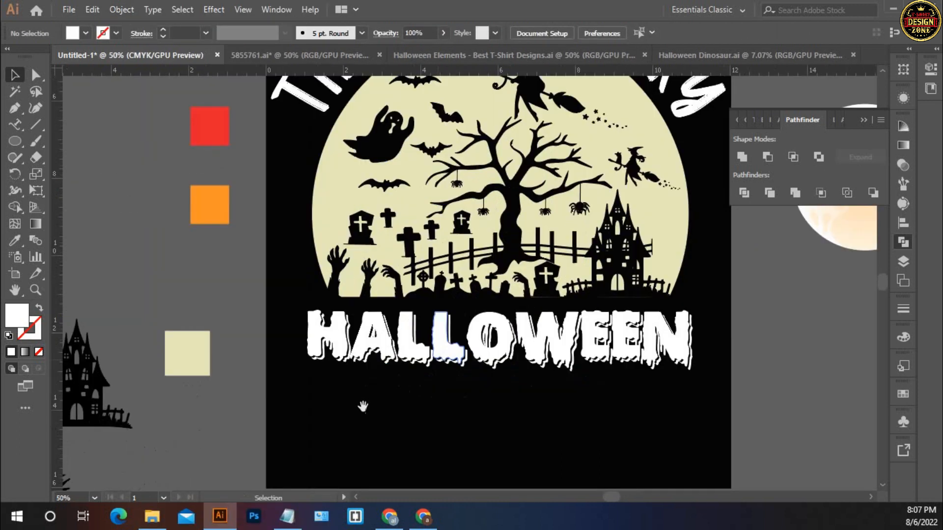
pyautogui.moveTo(362, 406); pyautogui.dragTo(394, 447)
pyautogui.keyDown('ctrl'); pyautogui.click(407, 374); pyautogui.keyUp('ctrl')
pyautogui.moveTo(427, 344); pyautogui.dragTo(401, 386)
pyautogui.press('i')
pyautogui.click(244, 81)
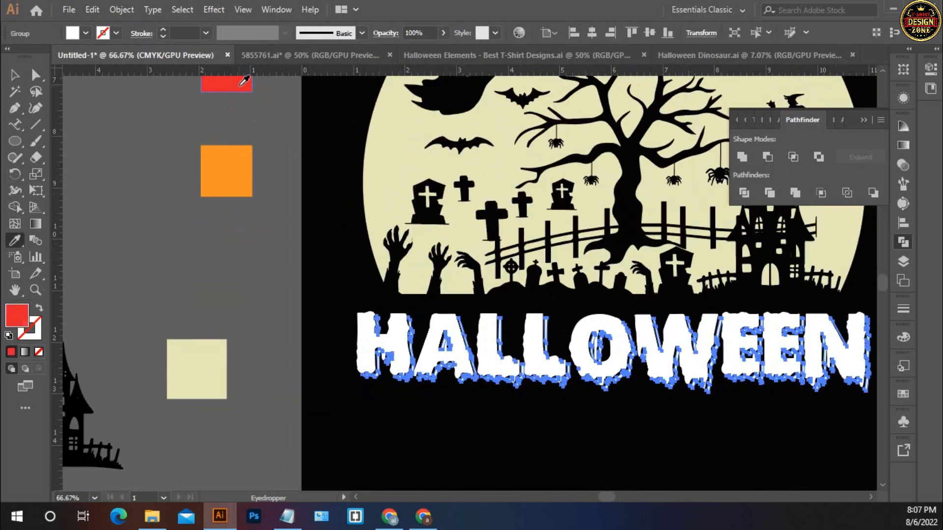
pyautogui.press('v')
pyautogui.click(240, 246)
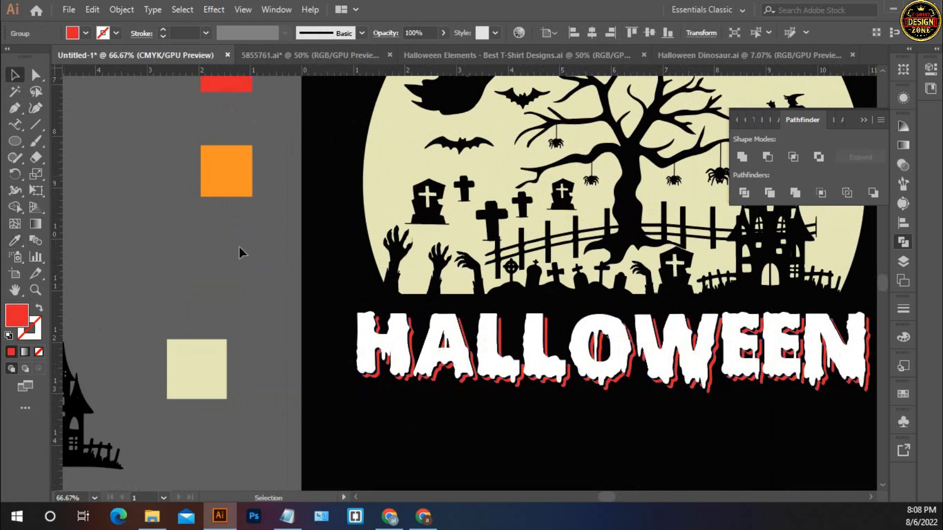
# - Group the HALLOWEEN lettering with its red shadow and centre the group horizontally on the artboard
pyautogui.moveTo(627, 304); pyautogui.dragTo(423, 255)
pyautogui.moveTo(519, 394); pyautogui.dragTo(557, 520)
pyautogui.moveTo(511, 196); pyautogui.dragTo(520, 302)
pyautogui.moveTo(538, 379); pyautogui.dragTo(518, 297)
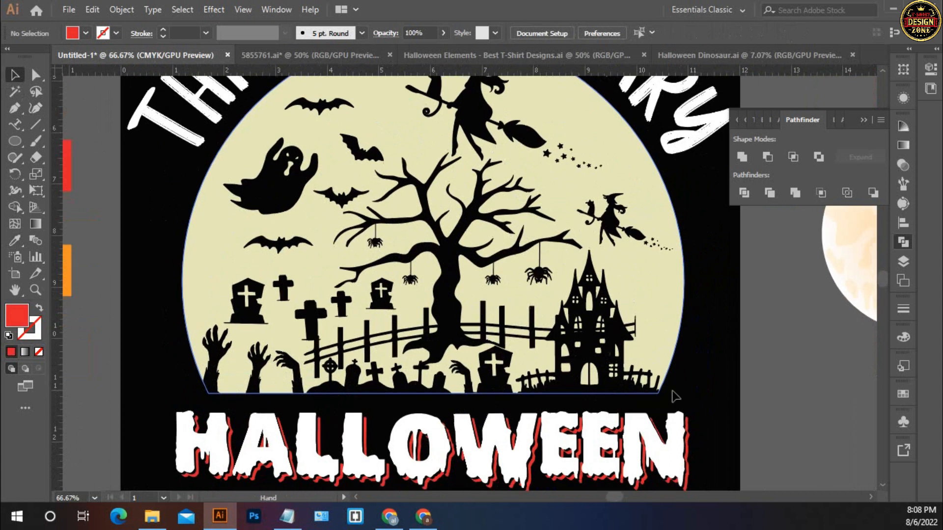
pyautogui.hotkey('ctrl', '0')
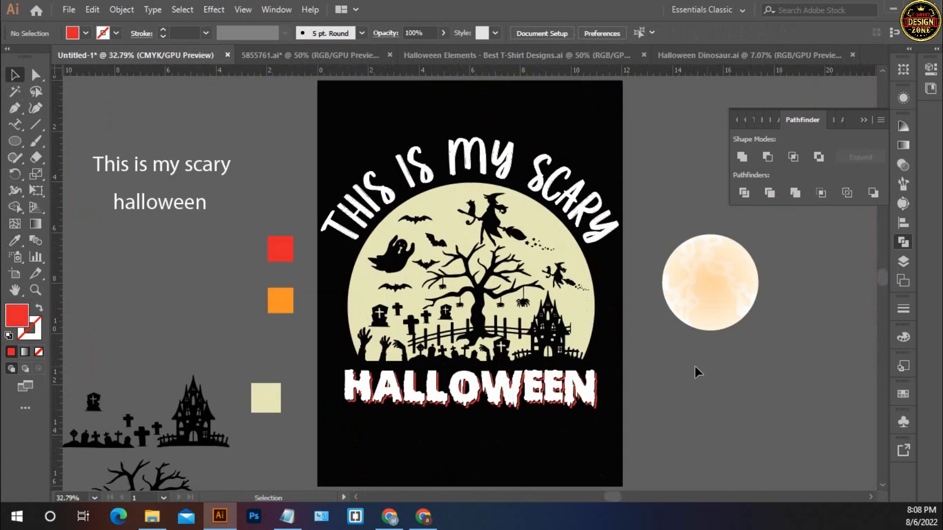
pyautogui.click(594, 406)
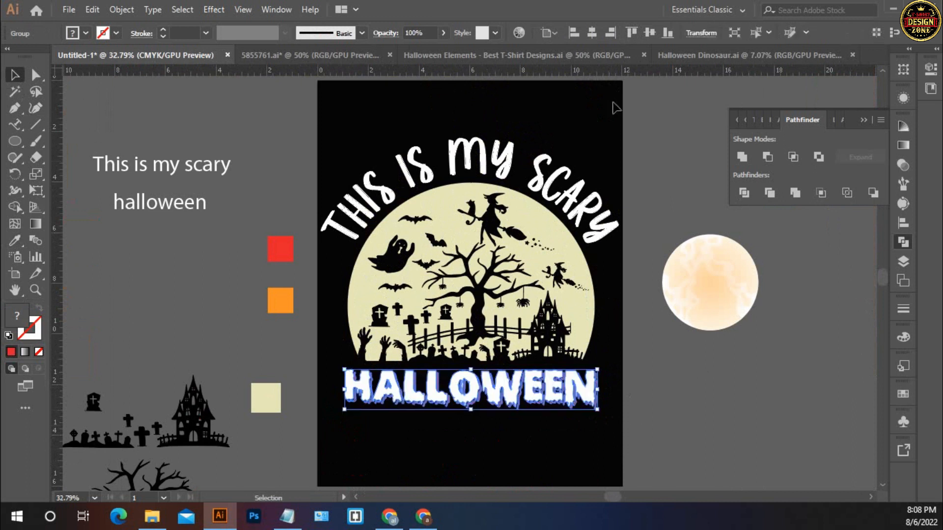
pyautogui.click(597, 35)
pyautogui.click(652, 437)
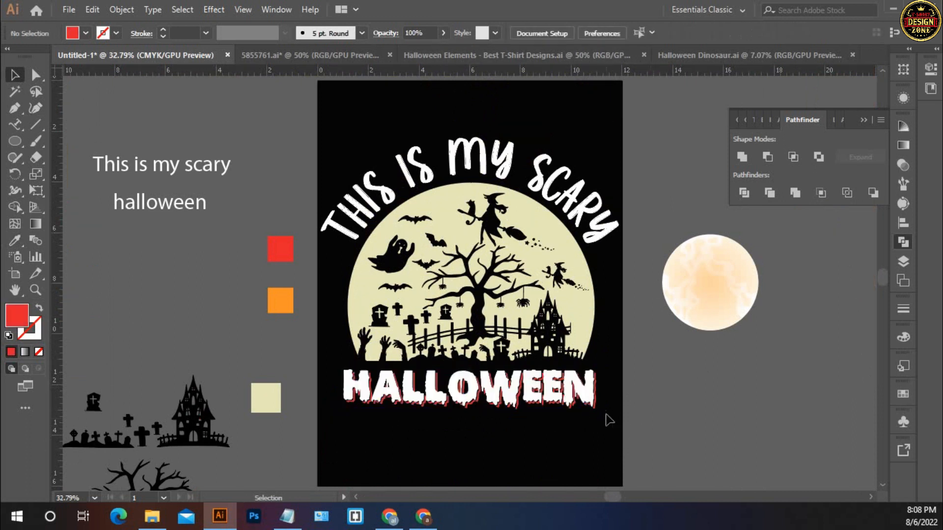
# - Nudge the HALLOWEEN group with its red shadow up slightly towards the moon
pyautogui.click(578, 395)
pyautogui.press('Up')
pyautogui.press('Up')
pyautogui.press('Up')
pyautogui.press('Up')
pyautogui.press('Up')
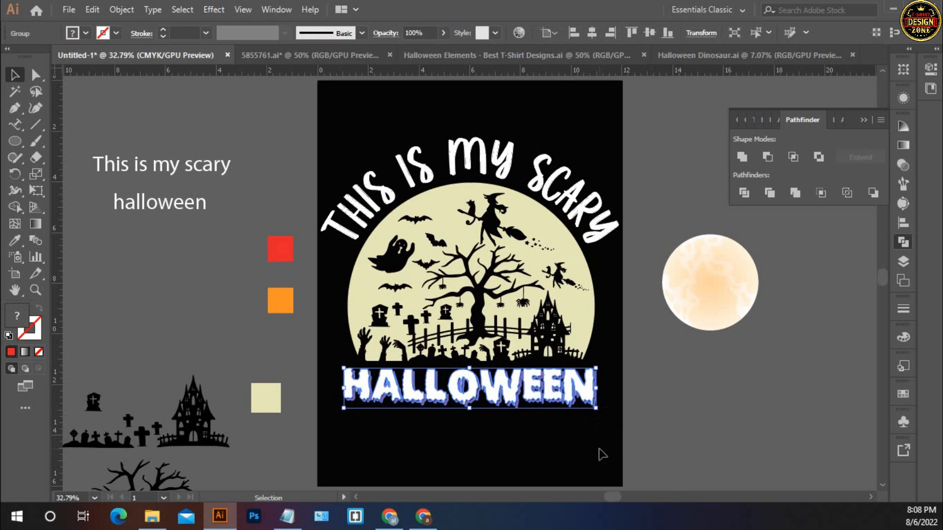
pyautogui.click(610, 429)
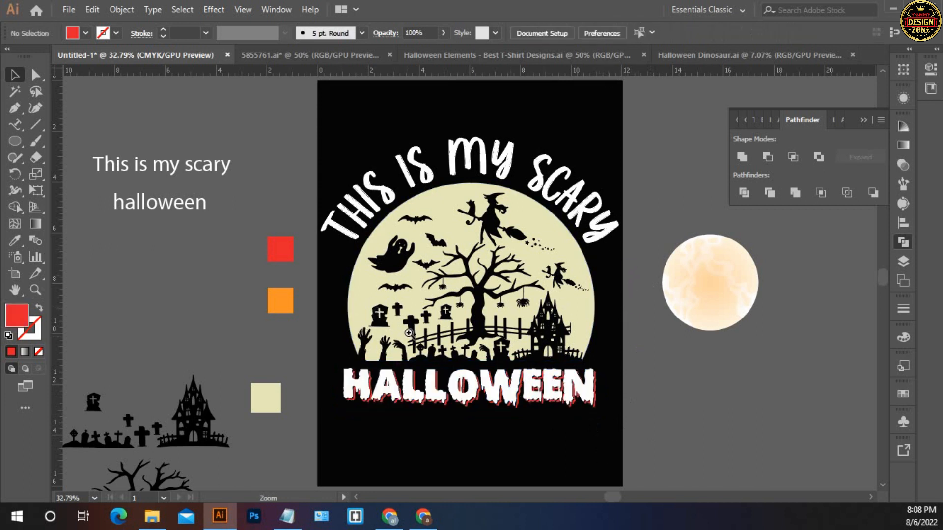
# - Switch to the Halloween Elements document and copy the first broom and the curled-handle broom from the upper row
pyautogui.keyDown('ctrl'); pyautogui.click(412, 336); pyautogui.keyUp('ctrl')
pyautogui.moveTo(691, 277); pyautogui.dragTo(584, 339)
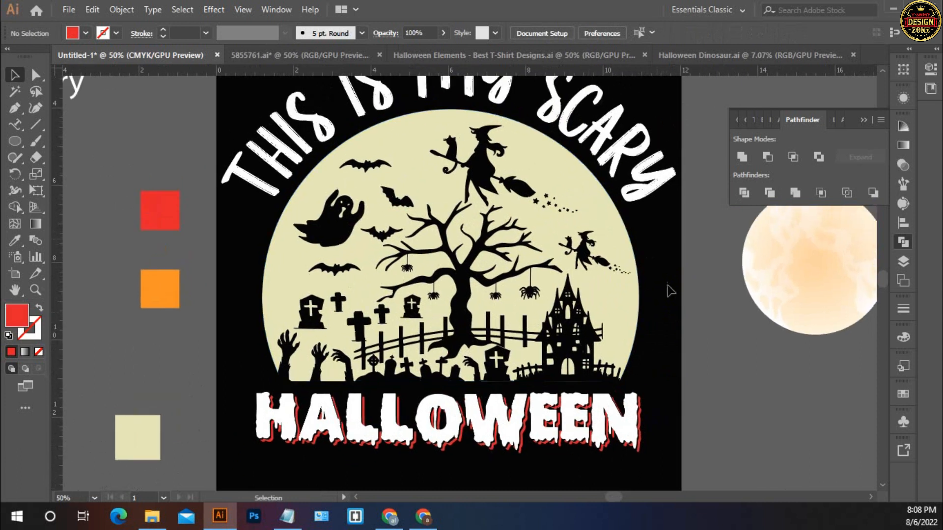
pyautogui.click(341, 57)
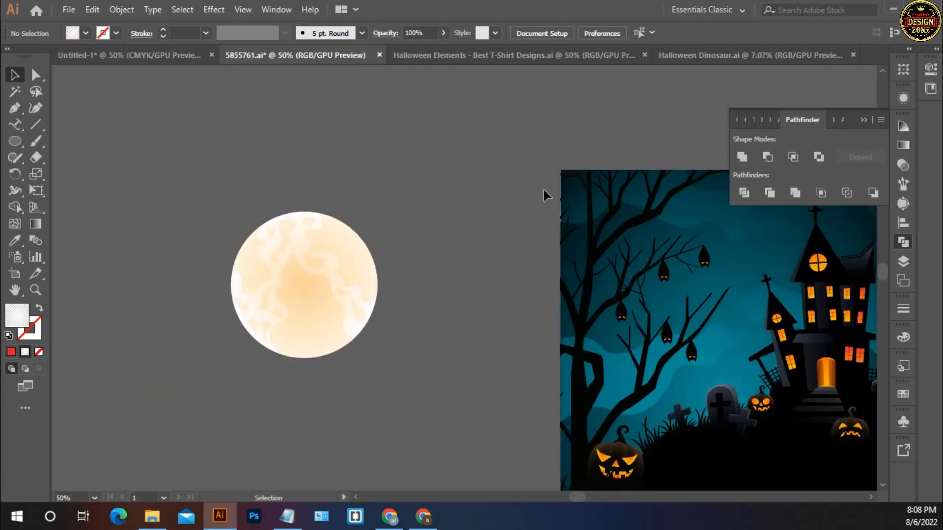
pyautogui.click(537, 55)
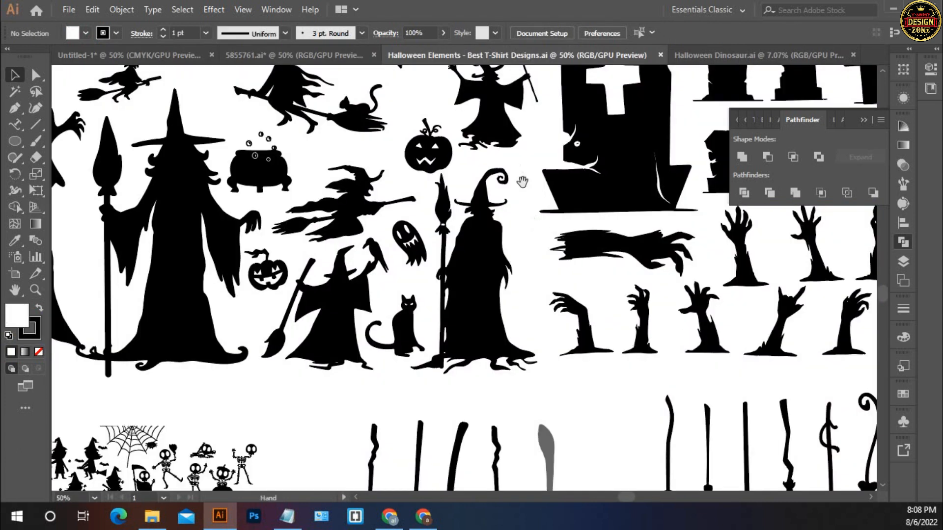
pyautogui.moveTo(702, 486); pyautogui.dragTo(531, 319)
pyautogui.moveTo(423, 382); pyautogui.dragTo(459, 259)
pyautogui.moveTo(410, 314); pyautogui.dragTo(290, 342)
pyautogui.moveTo(450, 333)
pyautogui.mouseDown()
pyautogui.moveTo(438, 323)
pyautogui.moveTo(430, 343)
pyautogui.moveTo(392, 333)
pyautogui.moveTo(432, 329)
pyautogui.mouseUp()
pyautogui.moveTo(382, 378); pyautogui.dragTo(474, 377)
pyautogui.click(479, 230)
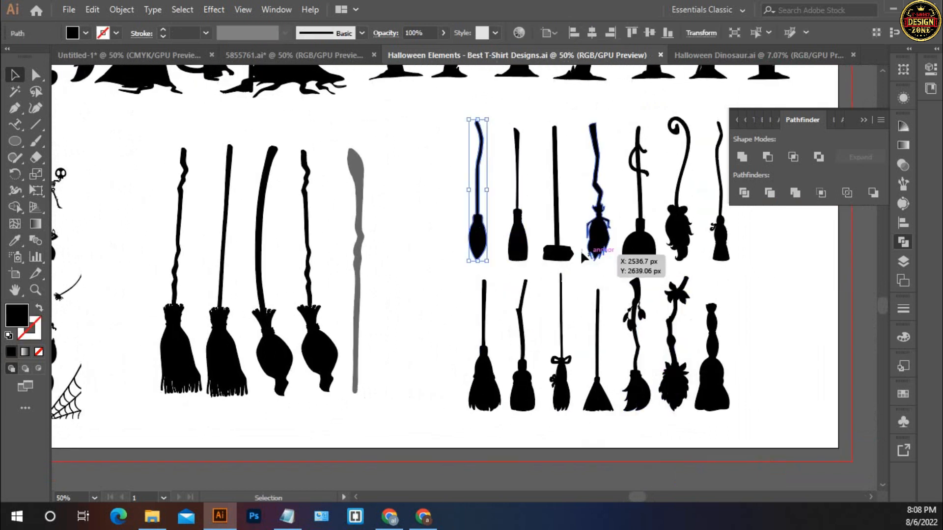
pyautogui.keyDown('shift'); pyautogui.click(680, 245); pyautogui.keyUp('shift')
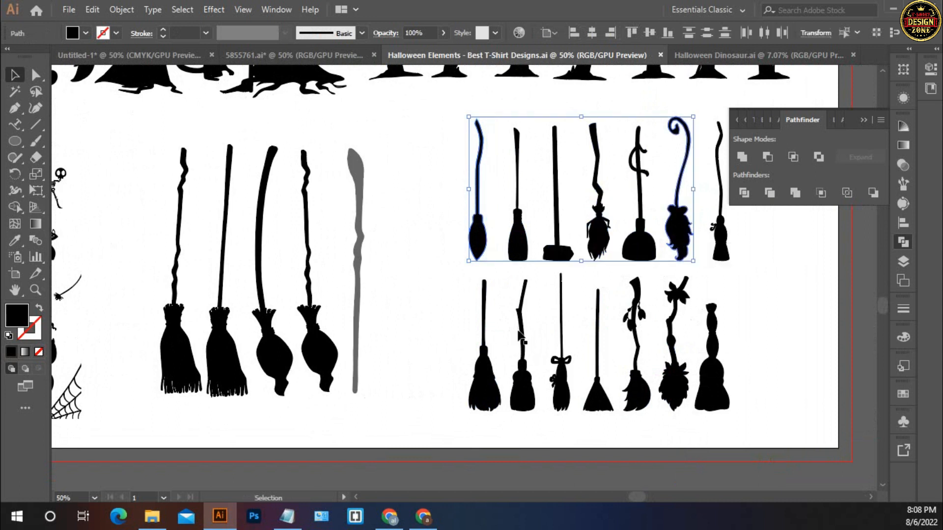
# - Return to the Untitled-1 T-shirt document and paste the two copied brooms
pyautogui.click(129, 56)
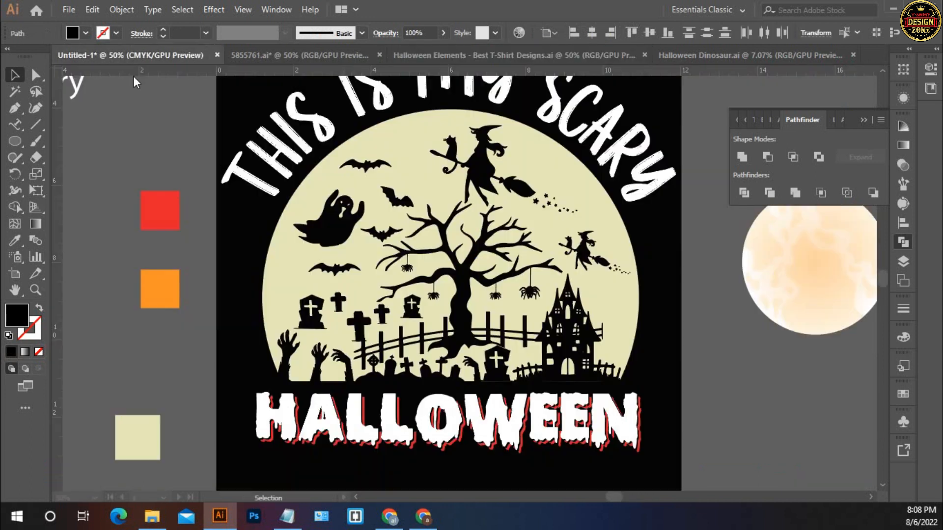
pyautogui.moveTo(273, 383); pyautogui.dragTo(302, 242)
pyautogui.moveTo(796, 229); pyautogui.dragTo(566, 349)
pyautogui.moveTo(618, 269); pyautogui.dragTo(697, 337)
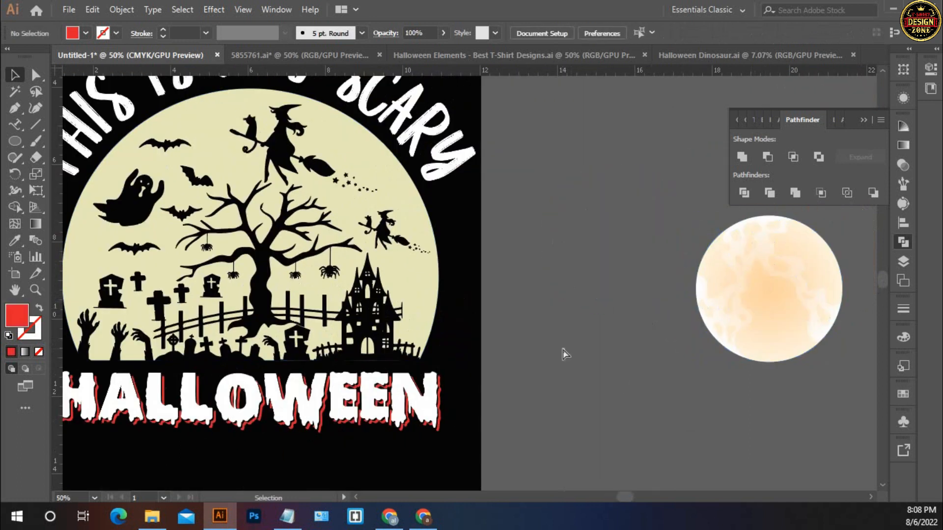
pyautogui.hotkey('ctrl', 'v')
pyautogui.click(573, 404)
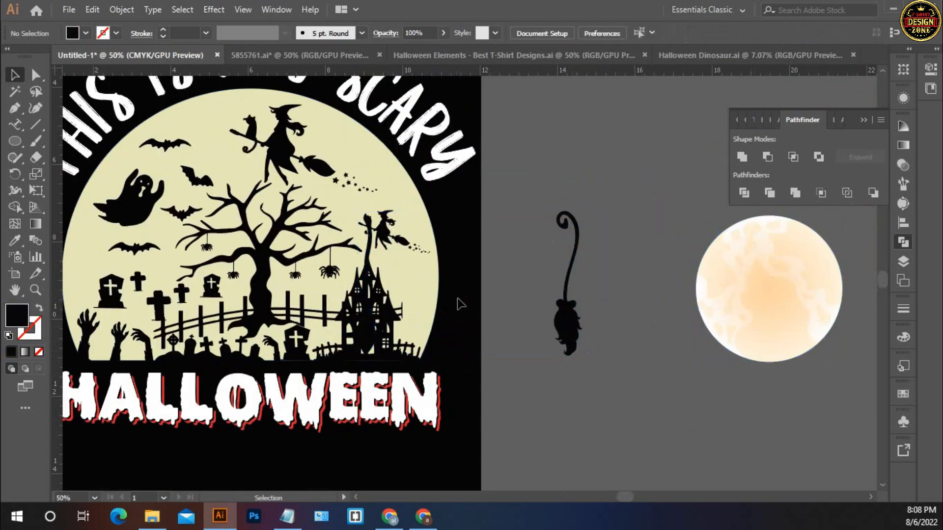
# - Place the two pasted brooms side by side off the artboard and fill both with the moon's cream colour
pyautogui.moveTo(377, 248); pyautogui.dragTo(551, 194)
pyautogui.moveTo(579, 325); pyautogui.dragTo(609, 331)
pyautogui.moveTo(550, 250); pyautogui.dragTo(558, 246)
pyautogui.moveTo(660, 392); pyautogui.dragTo(547, 260)
pyautogui.press('i')
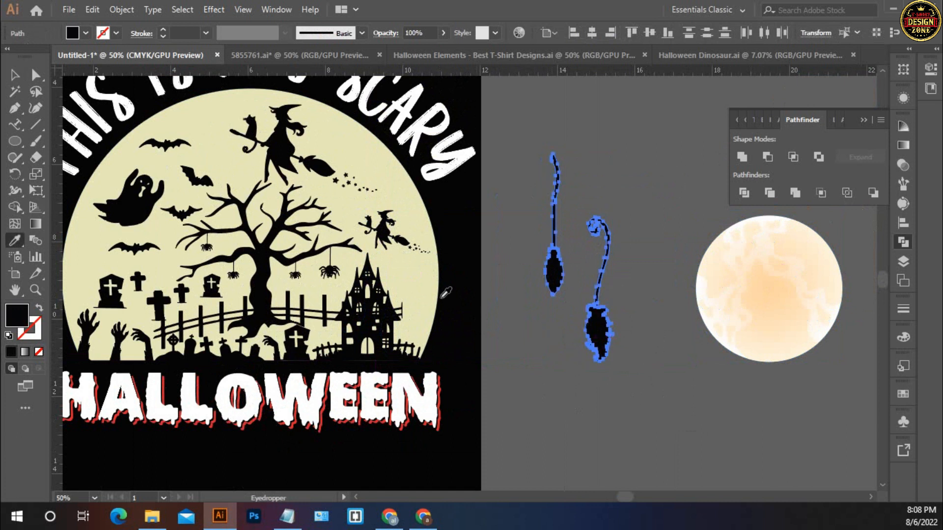
pyautogui.click(442, 296)
pyautogui.press('v')
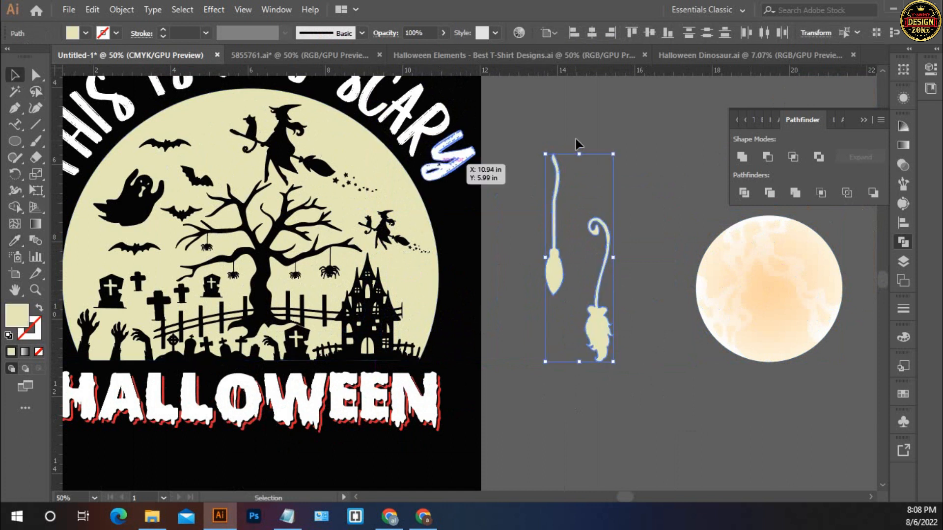
# - Turn the curled-handle broom upside down, trying it along the moon's right edge before setting it aside off the artboard
pyautogui.click(616, 205)
pyautogui.click(608, 236)
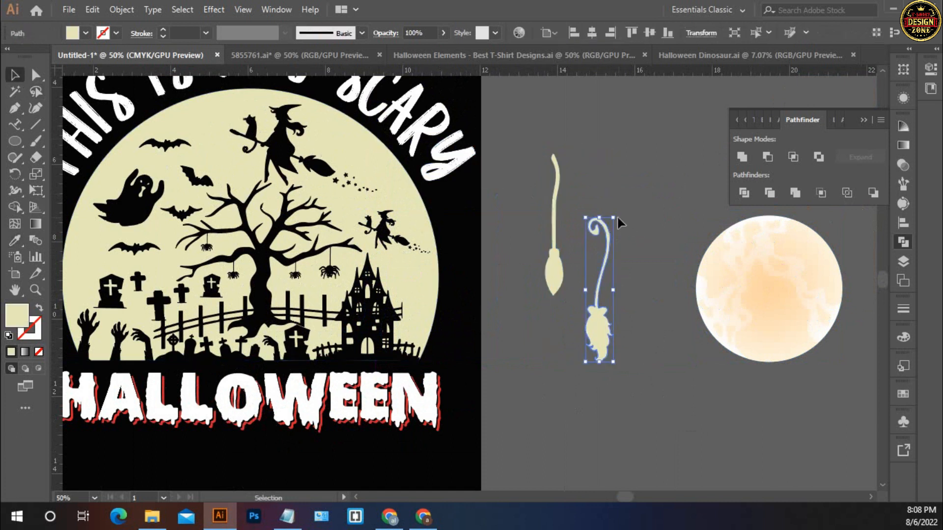
pyautogui.moveTo(617, 214); pyautogui.dragTo(626, 328)
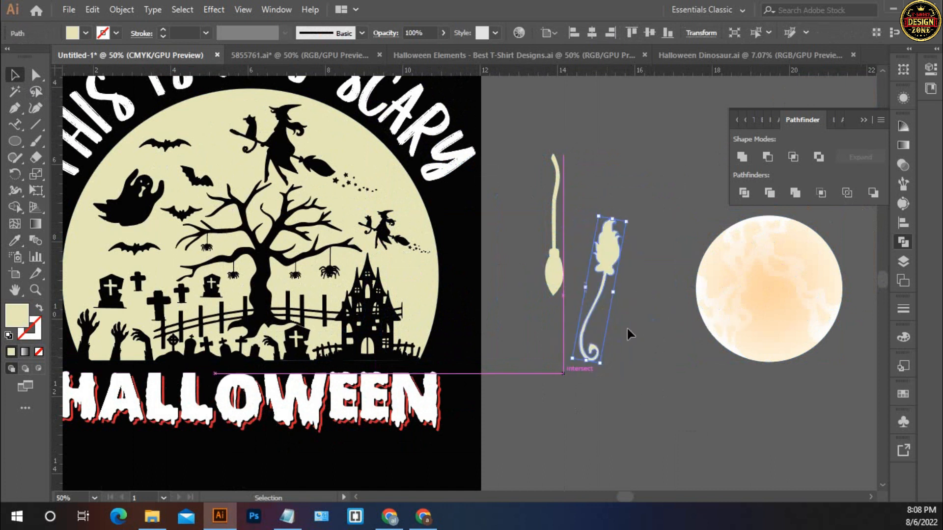
pyautogui.moveTo(606, 252); pyautogui.dragTo(471, 241)
pyautogui.click(509, 265)
pyautogui.click(480, 230)
pyautogui.moveTo(498, 211); pyautogui.dragTo(476, 228)
pyautogui.click(508, 220)
pyautogui.click(491, 290)
pyautogui.moveTo(466, 338); pyautogui.dragTo(659, 369)
# - Rotate the straight-handled broom to lie horizontally with its bristles on the left
pyautogui.click(555, 211)
pyautogui.moveTo(570, 150); pyautogui.dragTo(636, 235)
pyautogui.click(559, 176)
pyautogui.click(564, 224)
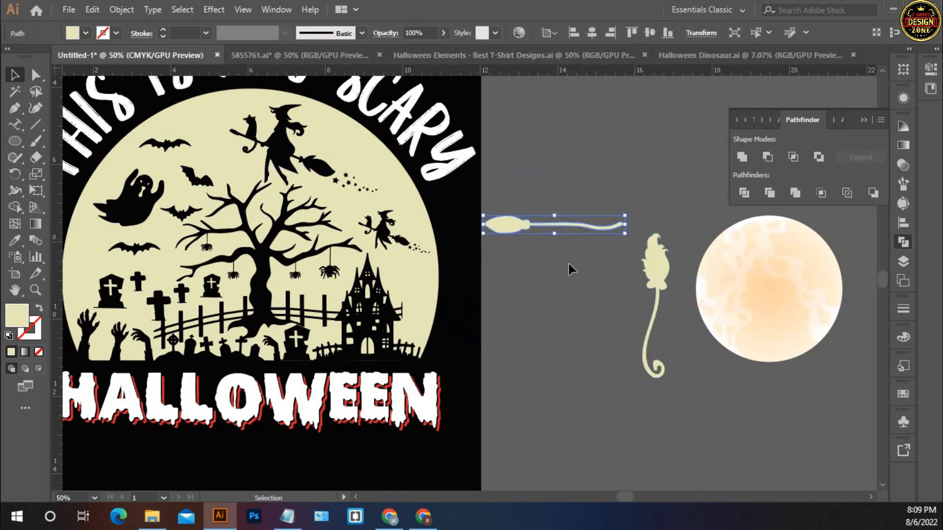
# - Apply an Arc warp with a horizontal bend of 30% to the straight-handled broom
pyautogui.click(208, 9)
pyautogui.moveTo(324, 188)
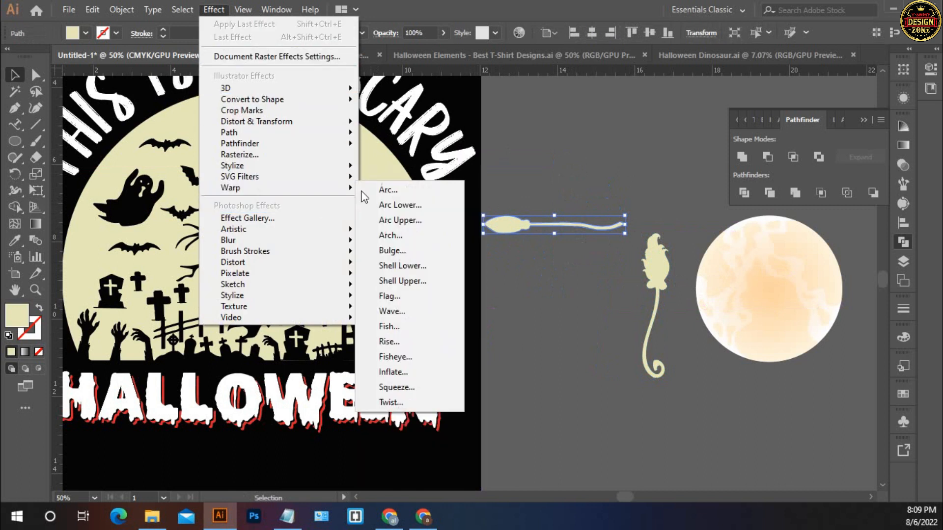
pyautogui.click(395, 191)
pyautogui.press('Down')
pyautogui.press('Down')
pyautogui.press('Down')
pyautogui.press('Down')
pyautogui.press('Down')
pyautogui.moveTo(518, 155); pyautogui.dragTo(732, 296)
pyautogui.press('Down')
pyautogui.press('Down')
pyautogui.press('Down')
pyautogui.press('Down')
pyautogui.press('Down')
pyautogui.press('Down')
pyautogui.press('Down')
pyautogui.press('Down')
pyautogui.press('Down')
pyautogui.press('Down')
pyautogui.press('Down')
pyautogui.press('Down')
pyautogui.press('Down')
pyautogui.press('Down')
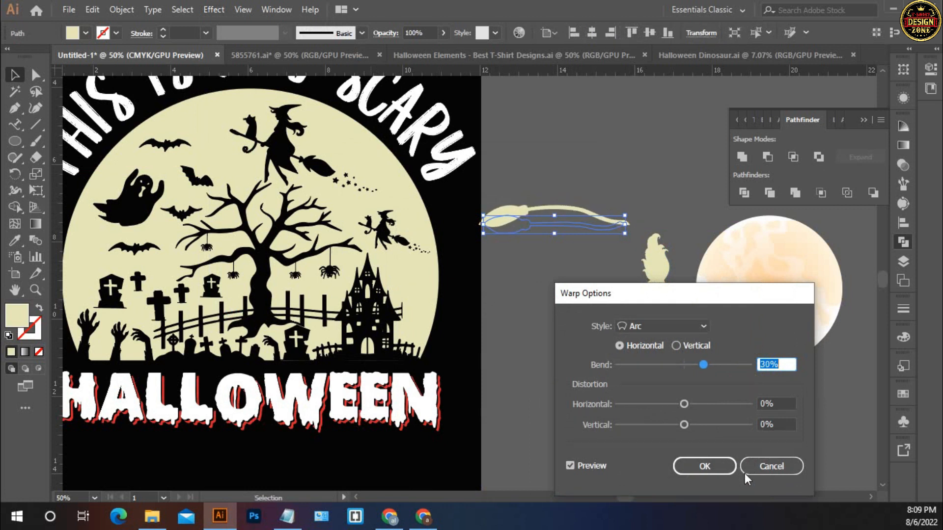
pyautogui.click(708, 466)
# - Expand the appearance of the arc-warped broom
pyautogui.moveTo(638, 223); pyautogui.dragTo(598, 335)
pyautogui.hotkey('ctrl', 'z')
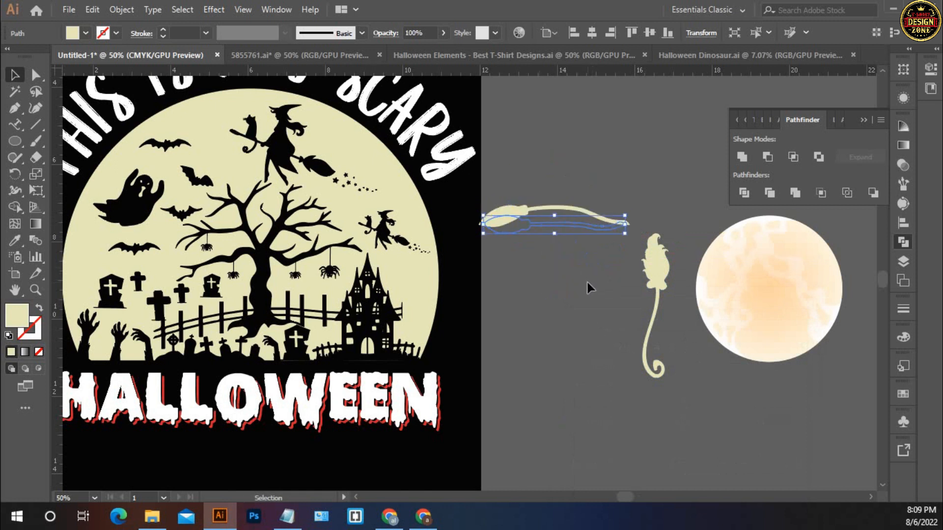
pyautogui.click(122, 10)
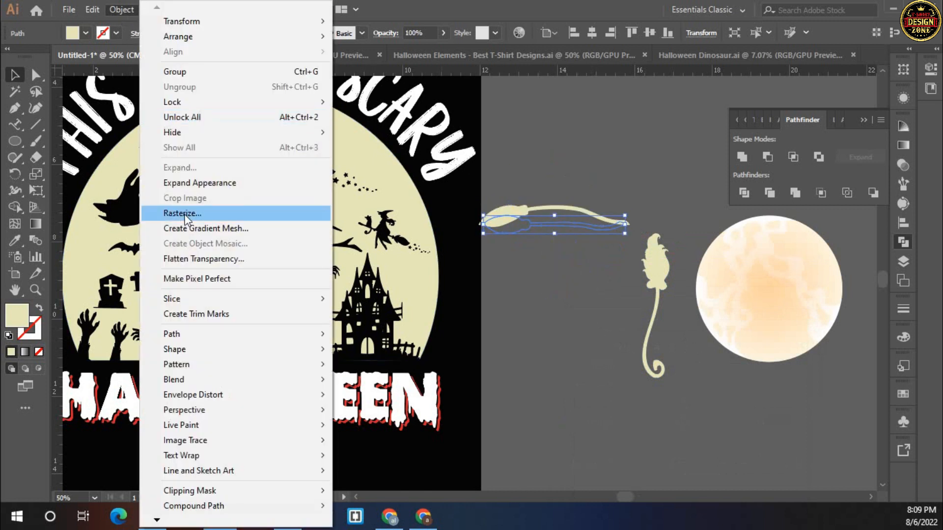
pyautogui.click(196, 183)
# - Rotate the curved broom upright with its bristles up and move it beside the moon's right edge
pyautogui.moveTo(637, 219); pyautogui.dragTo(572, 283)
pyautogui.click(574, 157)
pyautogui.moveTo(559, 181); pyautogui.dragTo(465, 250)
pyautogui.moveTo(484, 214); pyautogui.dragTo(505, 220)
pyautogui.click(505, 221)
pyautogui.click(473, 232)
# - Nudge the curved broom up and adjust its tilt to follow the moon's right edge
pyautogui.press('Up')
pyautogui.press('Up')
pyautogui.press('Up')
pyautogui.press('Up')
pyautogui.press('Up')
pyautogui.press('Up')
pyautogui.press('Up')
pyautogui.press('Up')
pyautogui.press('Up')
pyautogui.press('Up')
pyautogui.press('Up')
pyautogui.click(484, 200)
pyautogui.click(457, 220)
pyautogui.moveTo(485, 203); pyautogui.dragTo(481, 201)
pyautogui.click(520, 220)
# - Fine-tune the right broom's height and nudge it slightly left towards the moon
pyautogui.moveTo(372, 312); pyautogui.dragTo(578, 297)
pyautogui.click(676, 222)
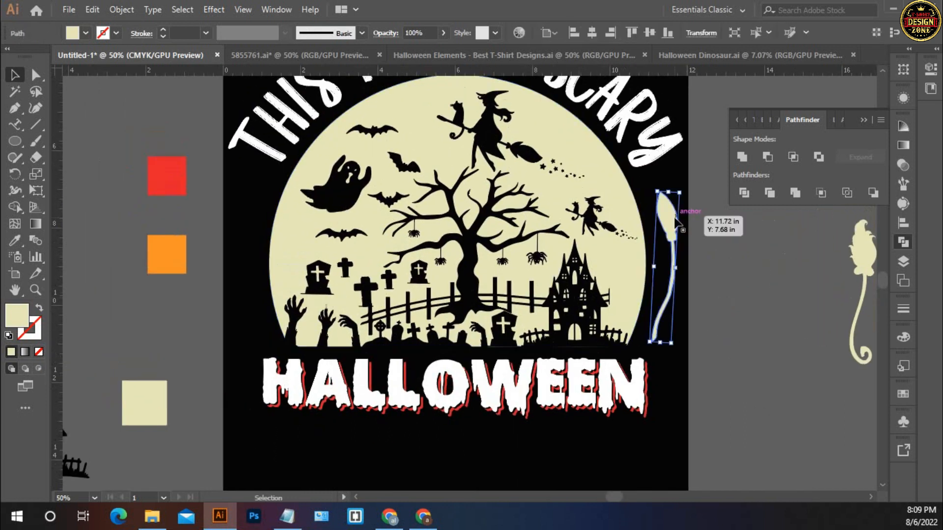
pyautogui.press('Down')
pyautogui.press('Down')
pyautogui.press('Down')
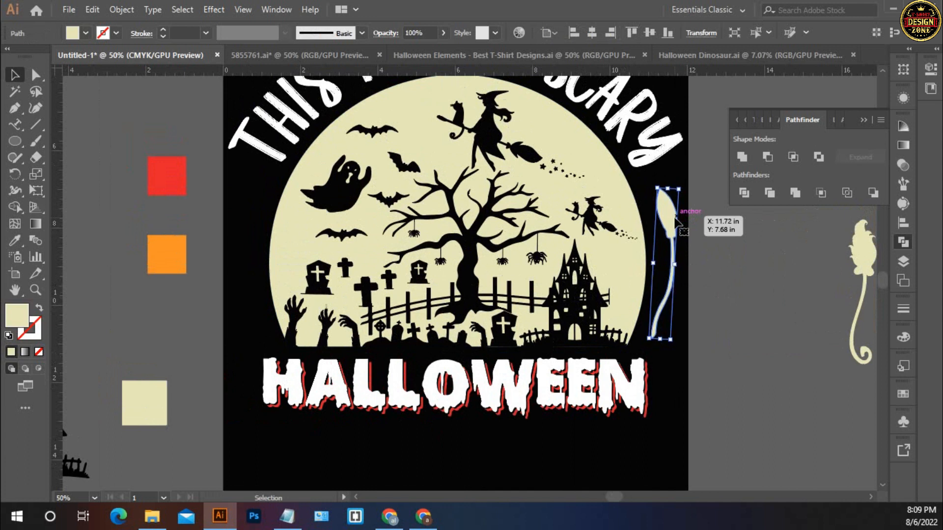
pyautogui.press('Left')
pyautogui.press('Left')
pyautogui.press('Left')
# - Create a copy of the broom reflected about the vertical axis and place it along the moon's left edge
pyautogui.rightClick(677, 221)
pyautogui.moveTo(753, 416)
pyautogui.click(518, 346)
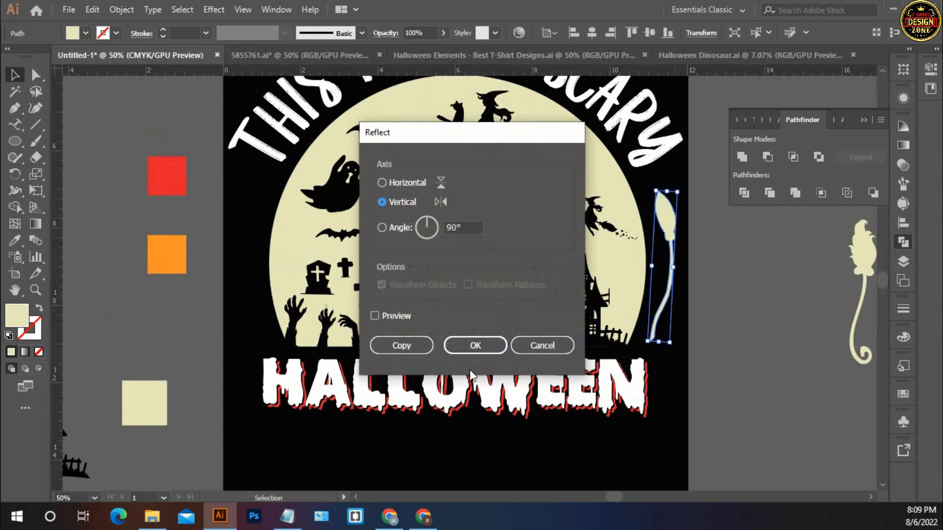
pyautogui.click(390, 316)
pyautogui.click(400, 345)
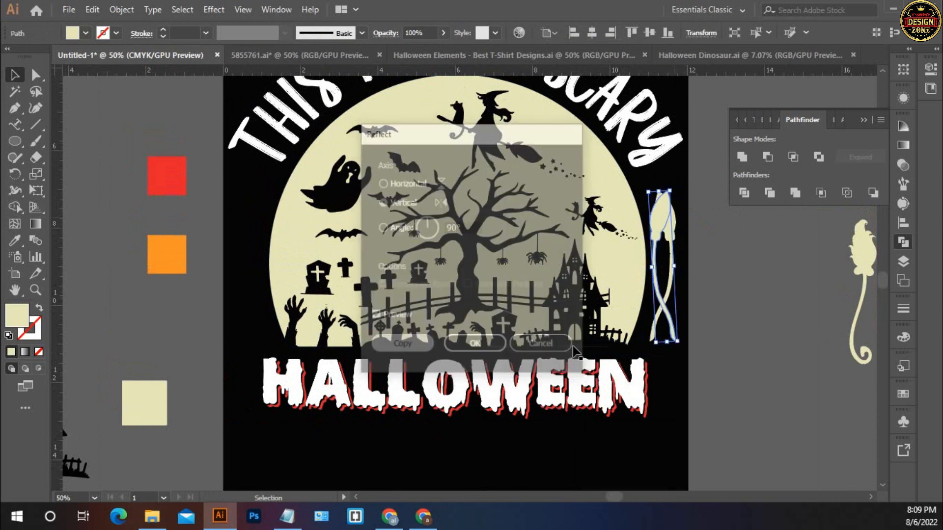
pyautogui.moveTo(667, 242); pyautogui.dragTo(259, 228)
# - Group the left and right brooms and centre the group horizontally on the artboard
pyautogui.keyDown('shift'); pyautogui.click(664, 245); pyautogui.keyUp('shift')
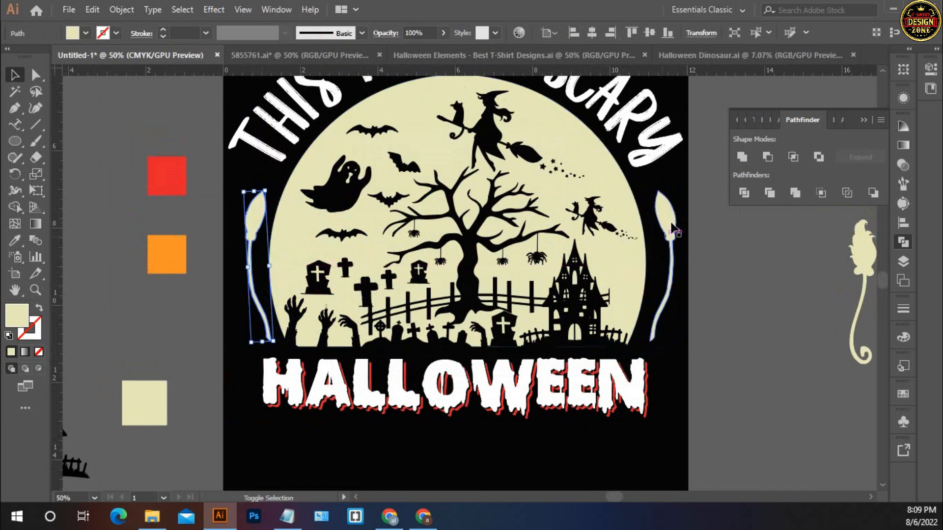
pyautogui.hotkey('ctrl', 'g')
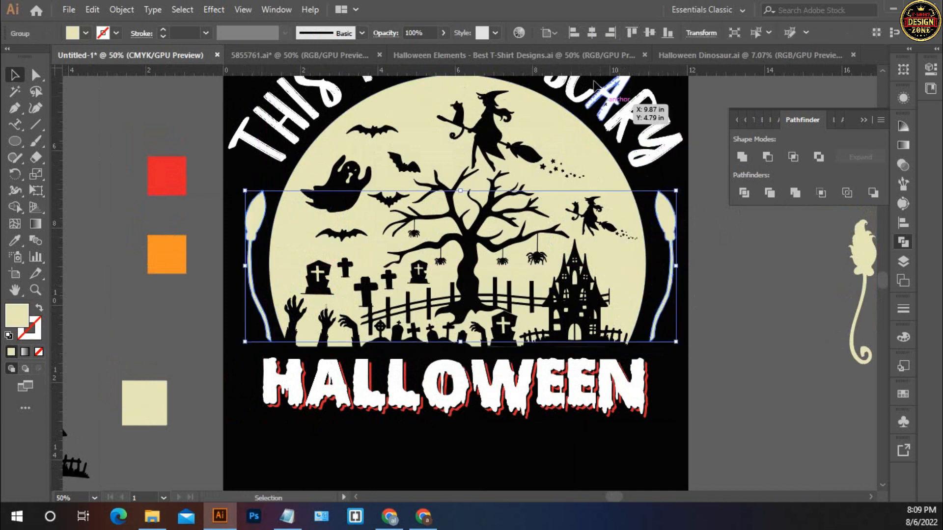
pyautogui.click(733, 301)
pyautogui.hotkey('ctrl', '-')
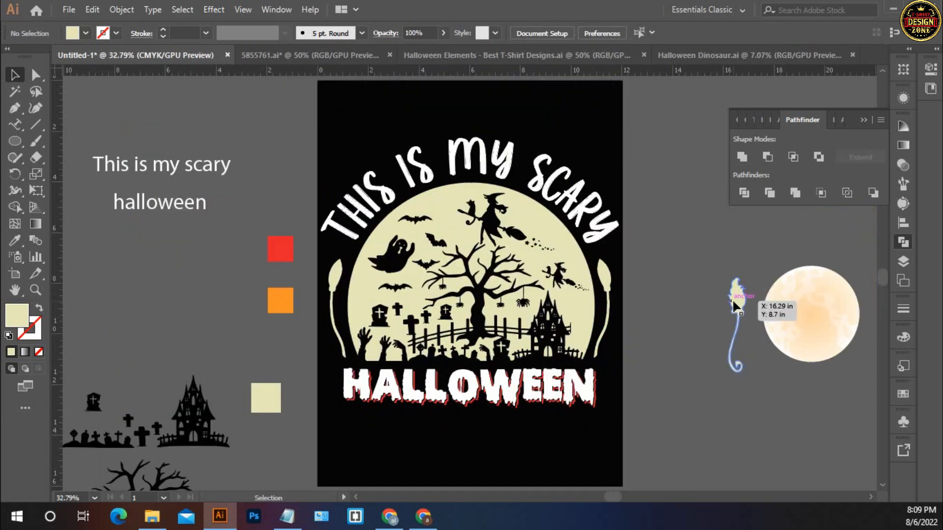
# - Fill the grouped brooms with the colour of the orange swatch square
pyautogui.click(607, 283)
pyautogui.press('i')
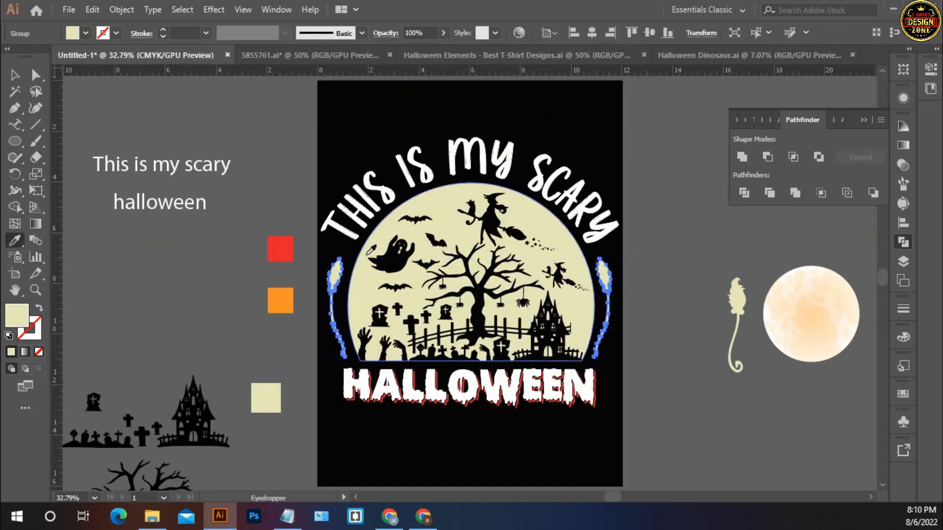
pyautogui.click(280, 300)
pyautogui.click(14, 75)
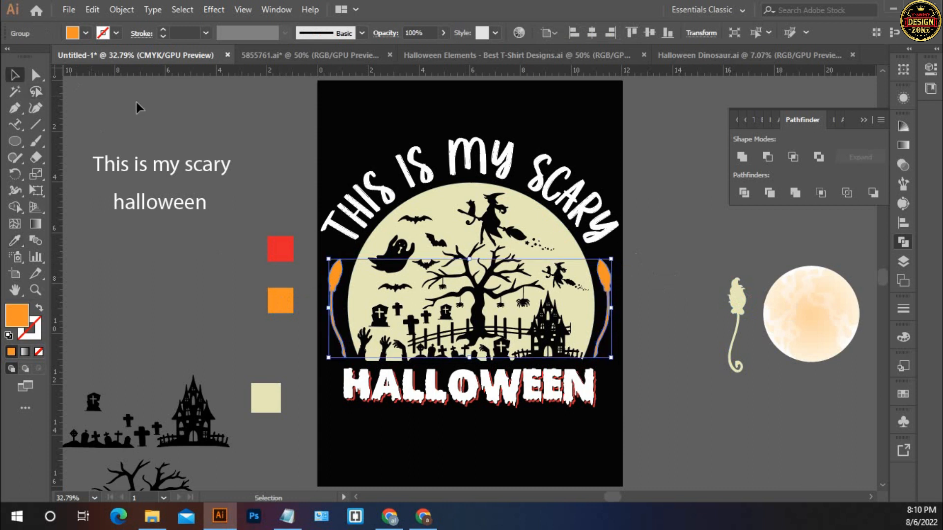
pyautogui.click(136, 102)
# - Fill the arched THIS IS MY SCARY lettering with the orange swatch colour
pyautogui.click(358, 200)
pyautogui.press('i')
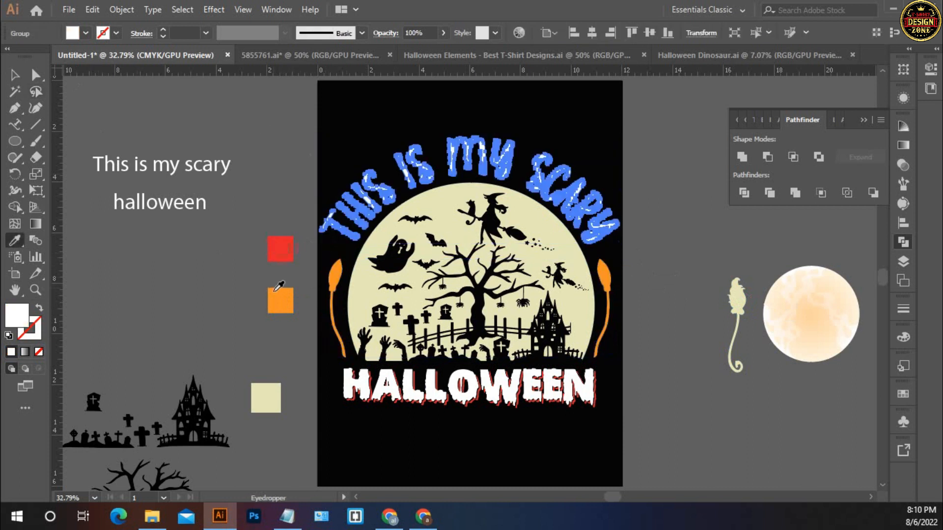
pyautogui.click(280, 298)
pyautogui.click(15, 75)
pyautogui.click(197, 113)
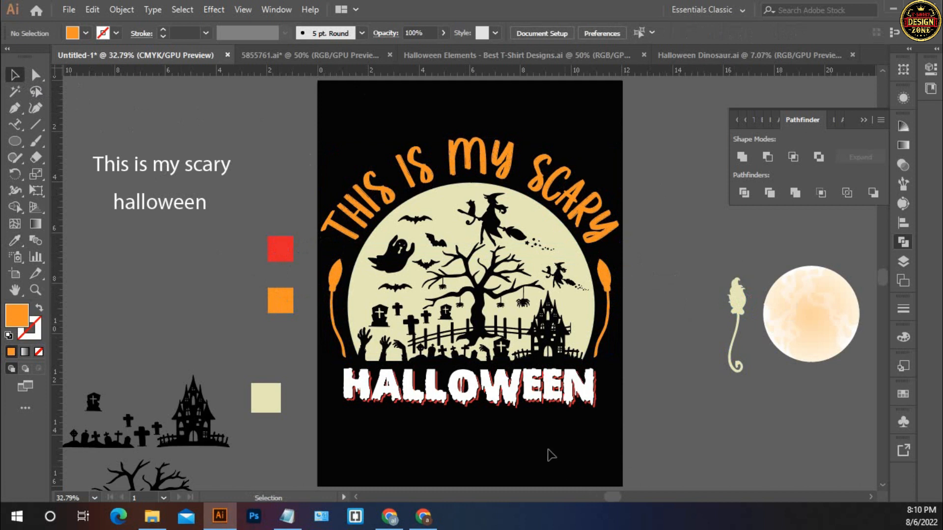
# - Try the orange swatch colour on the whole HALLOWEEN group, including its shadow
pyautogui.keyDown('ctrl'); pyautogui.click(515, 384); pyautogui.keyUp('ctrl')
pyautogui.scroll(1, 543, 372)
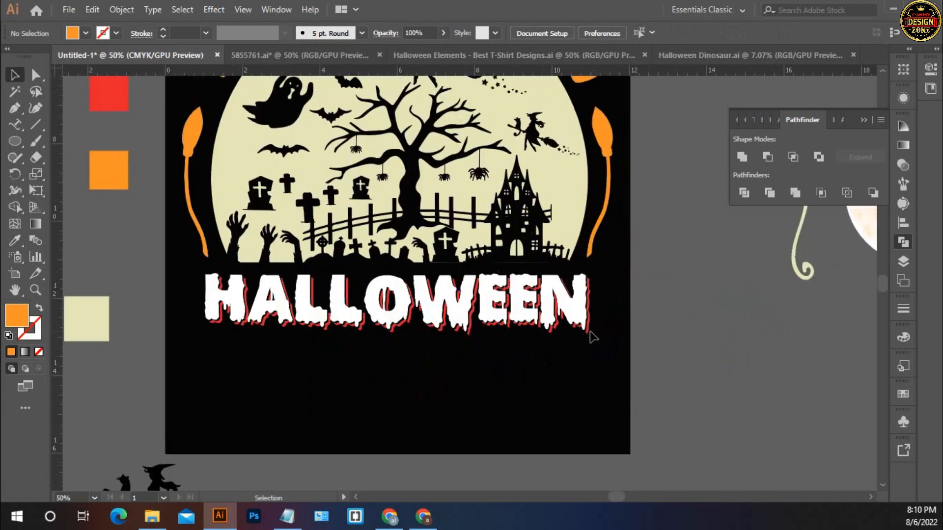
pyautogui.click(590, 329)
pyautogui.press('i')
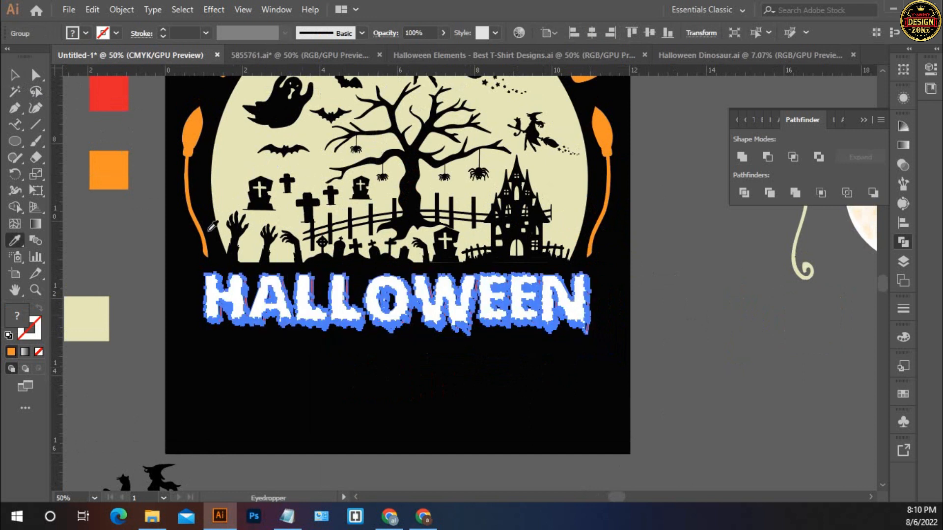
pyautogui.click(125, 156)
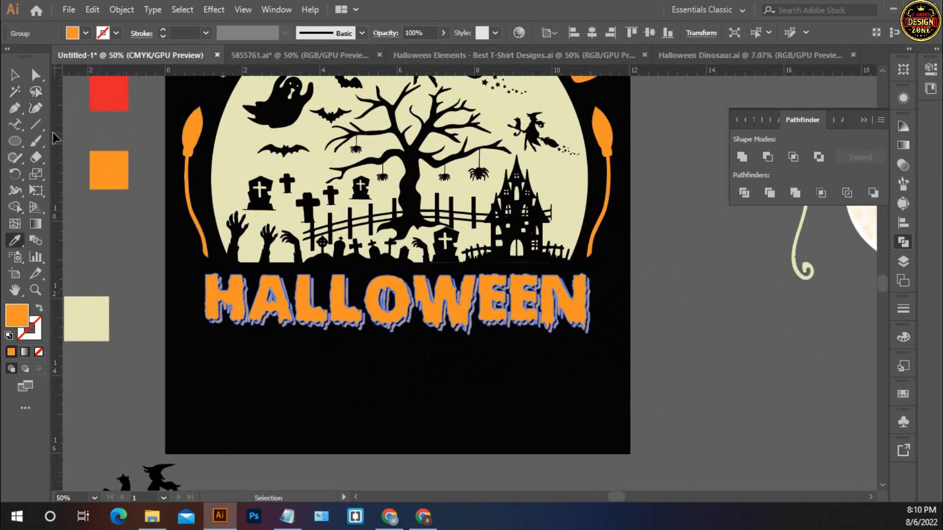
pyautogui.hotkey('ctrl', 'z')
# - Ungroup the HALLOWEEN lettering from its red shadow
pyautogui.click(14, 78)
pyautogui.click(200, 319)
pyautogui.click(265, 317)
pyautogui.rightClick(265, 317)
pyautogui.click(308, 180)
pyautogui.click(260, 353)
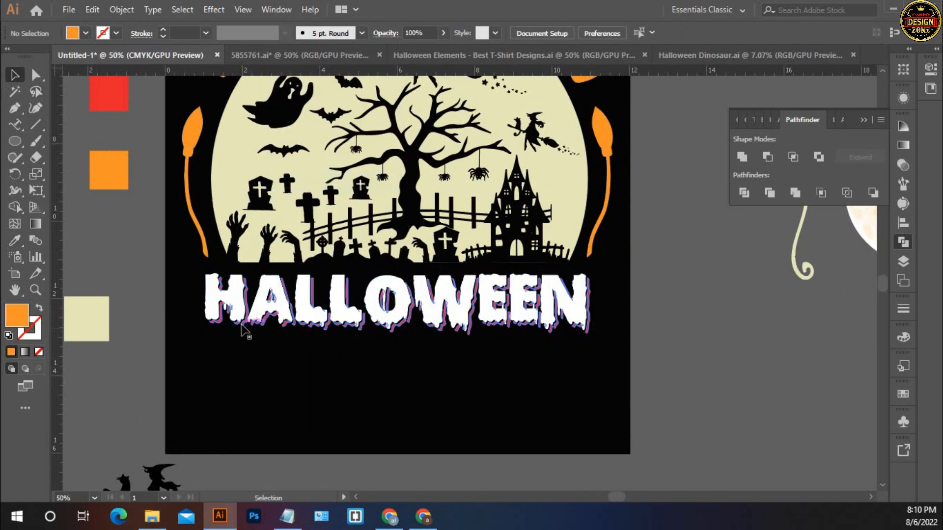
pyautogui.click(244, 325)
pyautogui.click(355, 358)
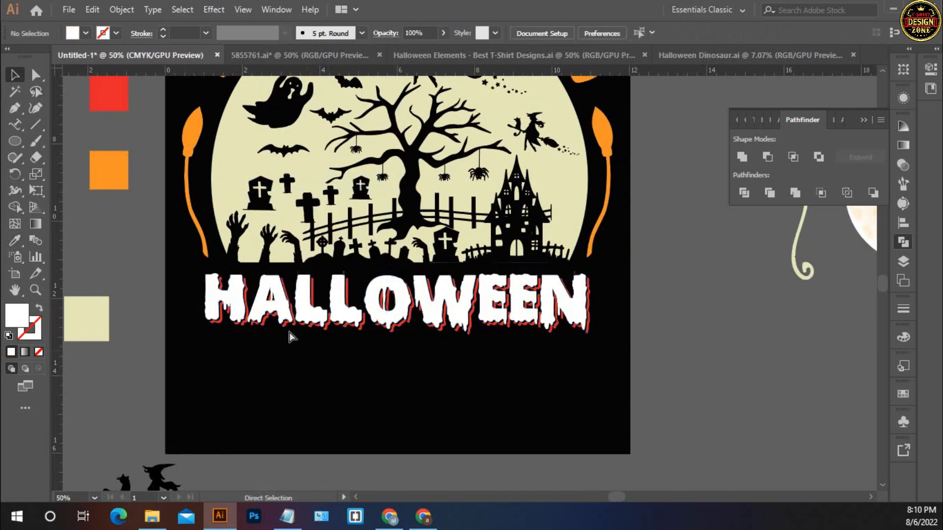
# - Recolour the red HALLOWEEN shadow with the orange of the left broom
pyautogui.scroll(2, 362, 320)
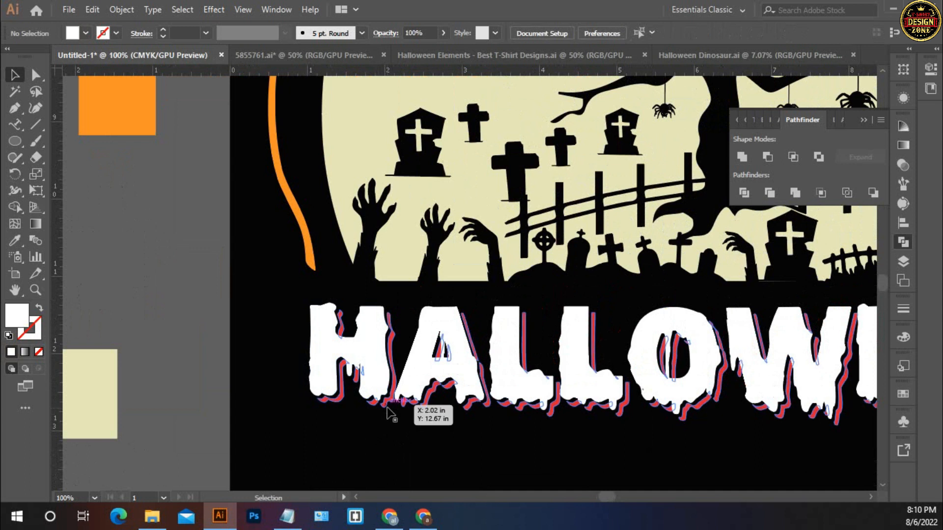
pyautogui.click(386, 411)
pyautogui.press('i')
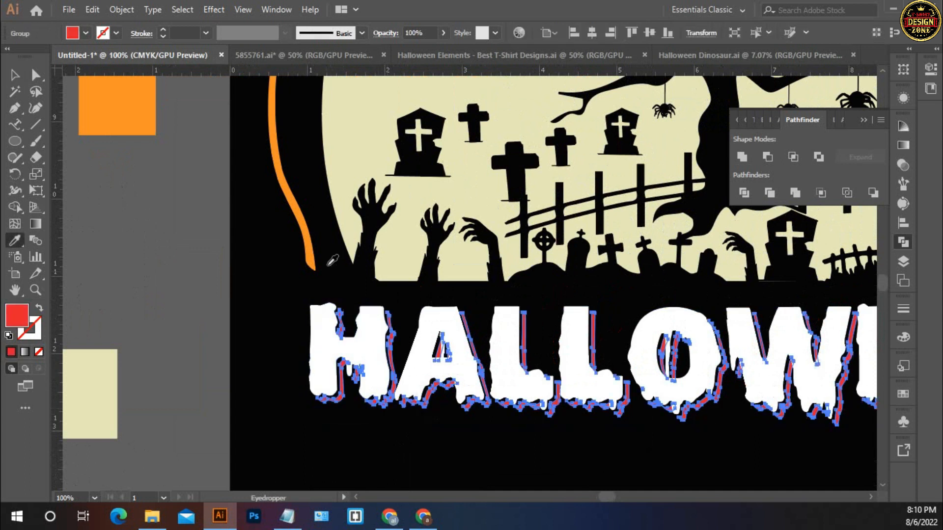
pyautogui.click(313, 258)
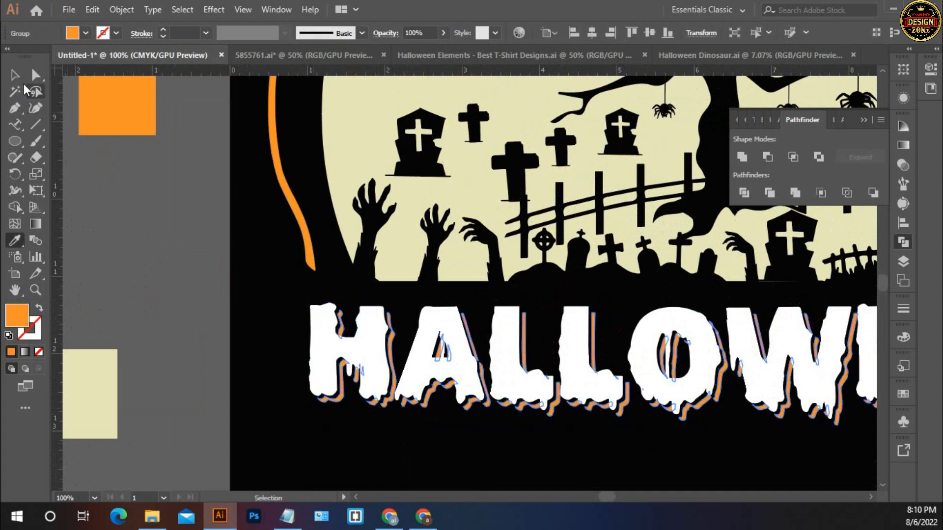
pyautogui.press('v')
pyautogui.click(123, 256)
pyautogui.hotkey('ctrl', '0')
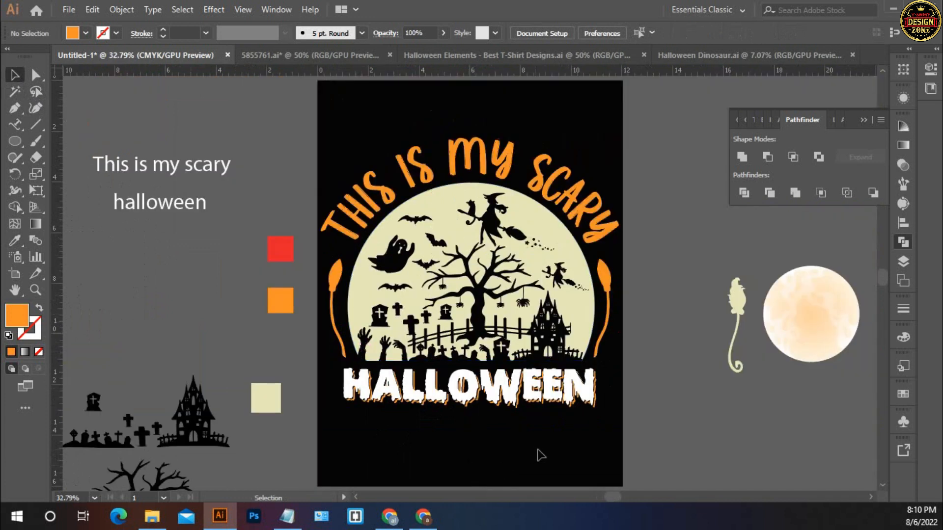
# - Group the arched text, moon scene, brooms and HALLOWEEN lettering into one design
pyautogui.click(550, 379)
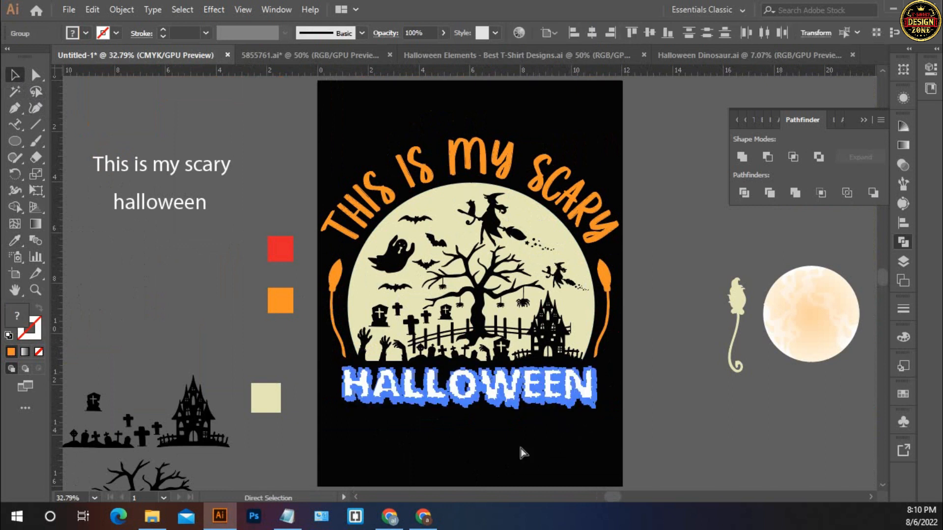
pyautogui.click(547, 461)
pyautogui.press('space')
pyautogui.moveTo(513, 287); pyautogui.dragTo(481, 285)
pyautogui.moveTo(294, 117); pyautogui.dragTo(598, 425)
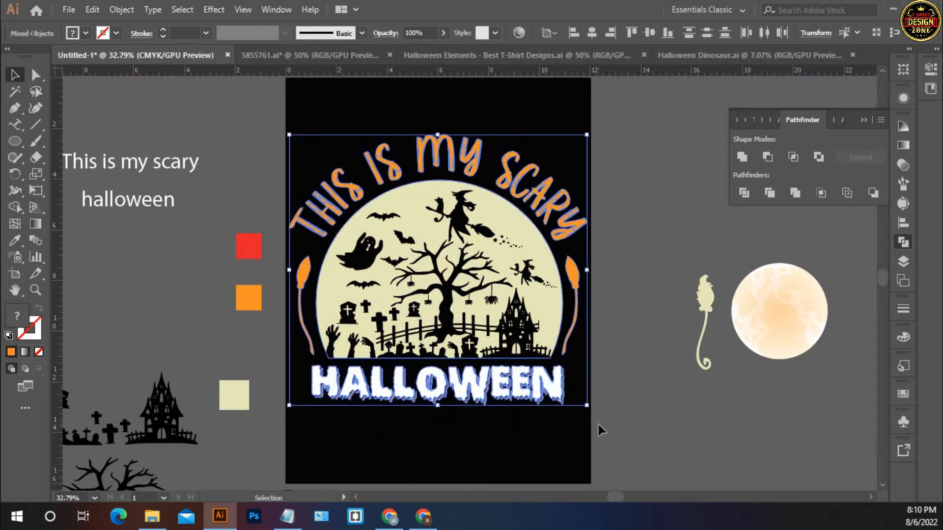
pyautogui.hotkey('ctrl', 'g')
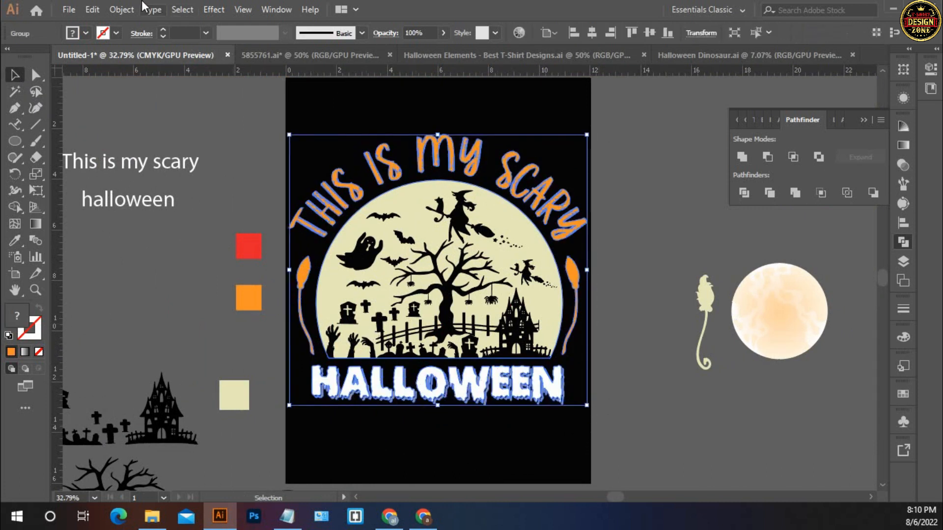
# - Expand the grouped T-shirt design and deselect it
pyautogui.click(124, 11)
pyautogui.click(185, 164)
pyautogui.click(124, 10)
pyautogui.click(185, 169)
pyautogui.click(346, 137)
pyautogui.click(484, 246)
pyautogui.click(614, 199)
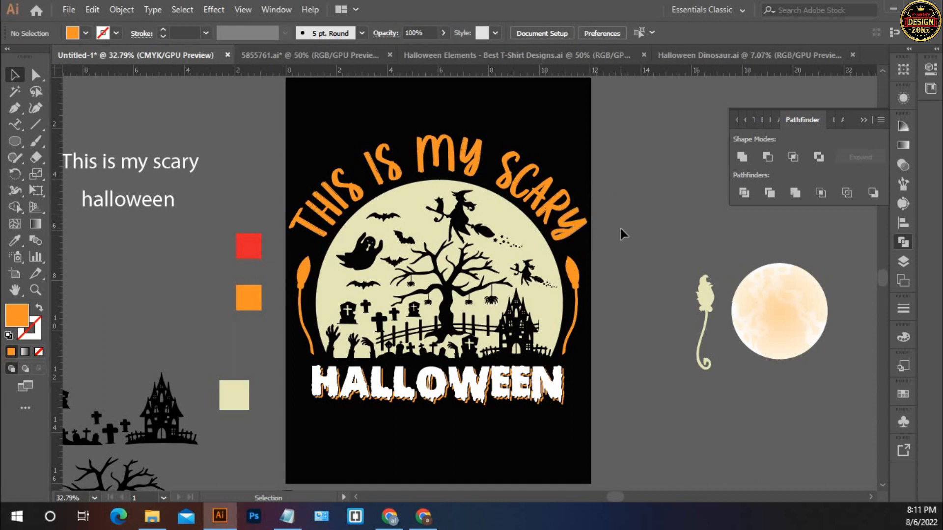
pyautogui.hotkey('ctrl', '0')
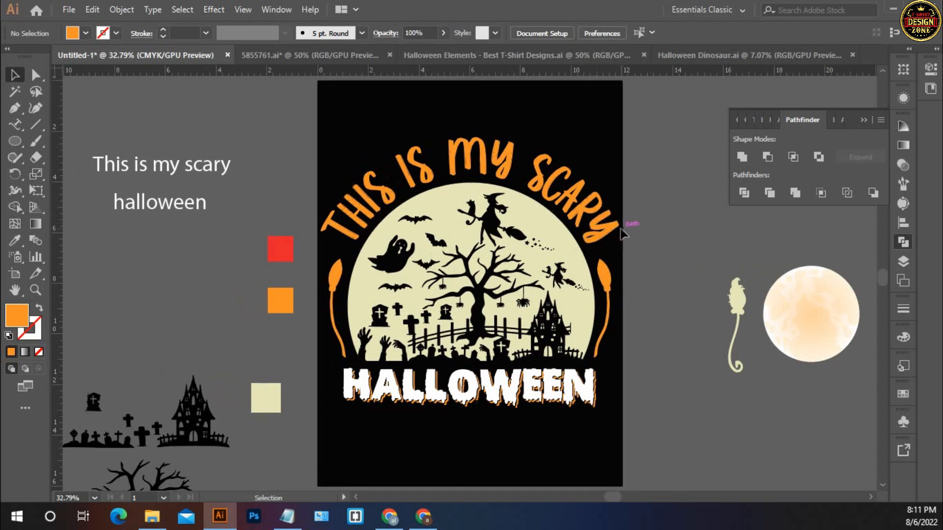